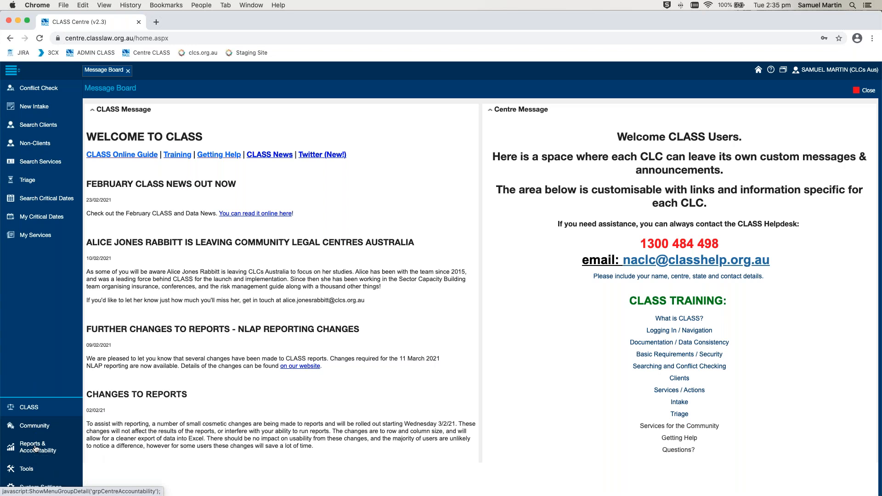
- Open the list of reports from the Reports & Accountability section
left_click(36, 449)
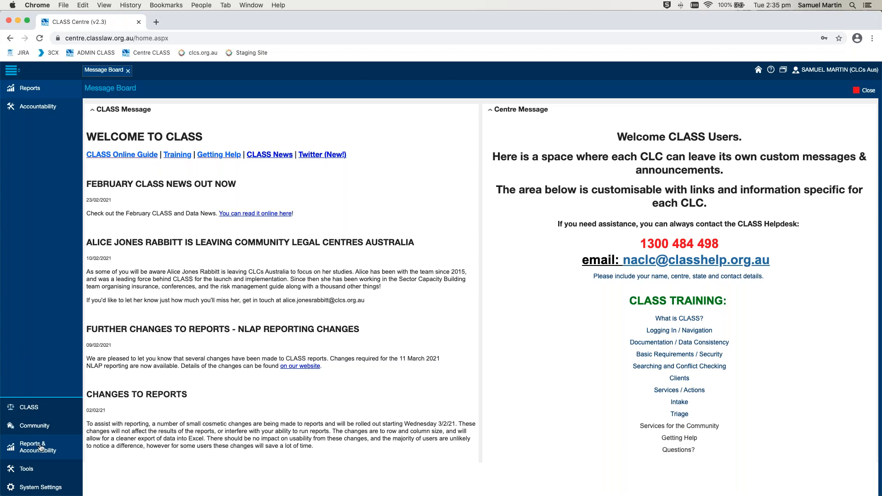
left_click(52, 104)
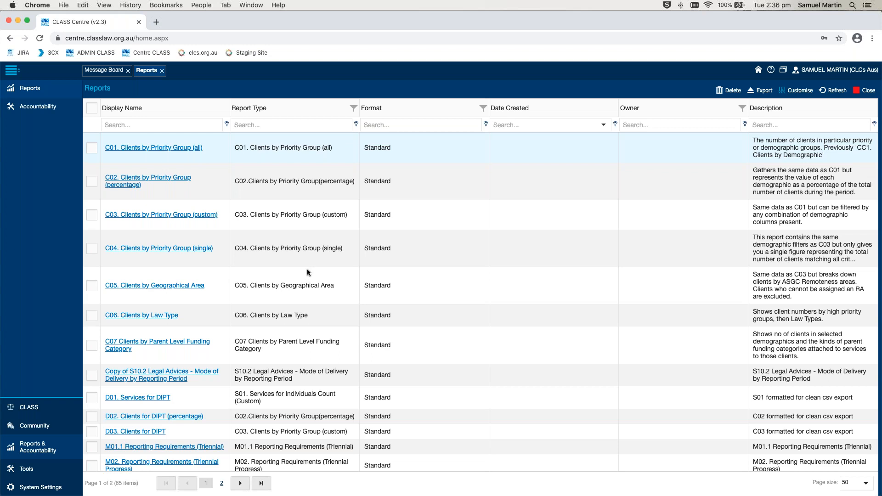
- Look through the first page of the reports list, from the C01 client report down to the Drilldown reports
scroll(306, 269, "down", 5)
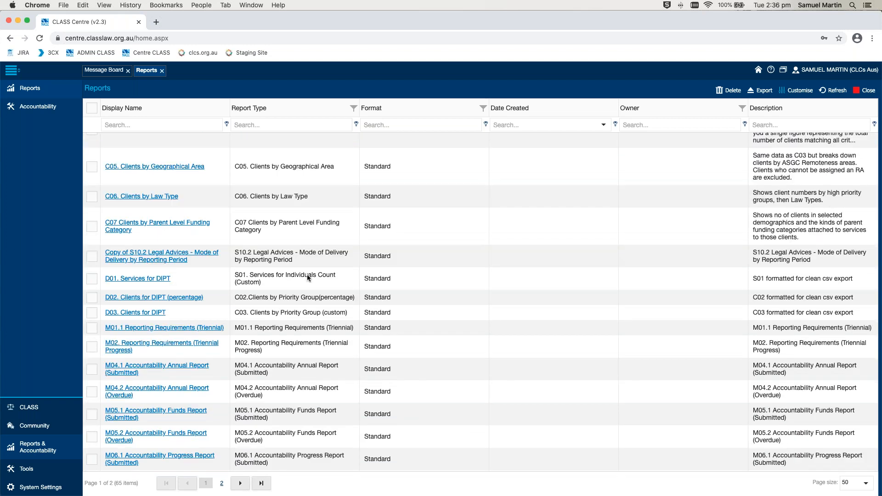
scroll(307, 275, "down", 6)
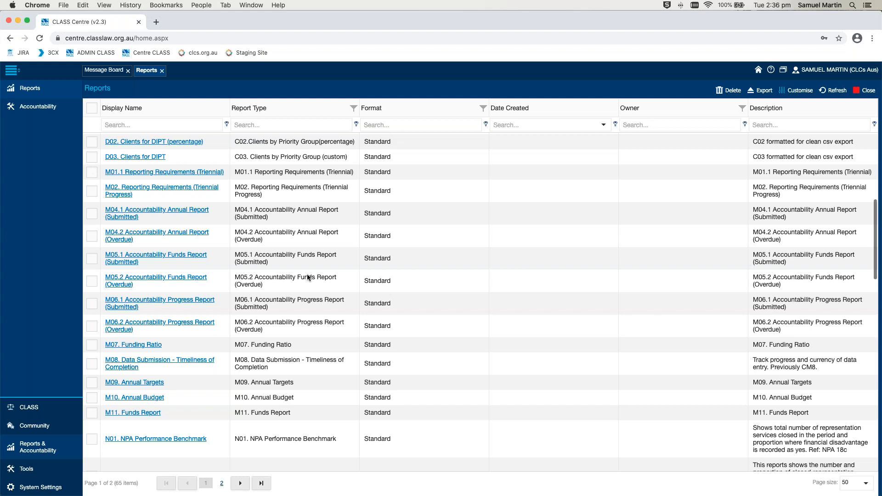
scroll(307, 276, "down", 15)
scroll(307, 275, "down", 12)
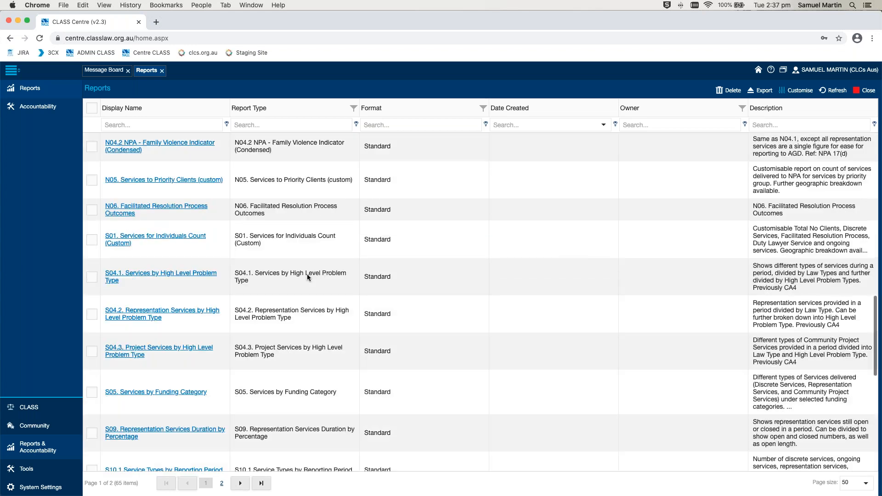
scroll(306, 276, "down", 5)
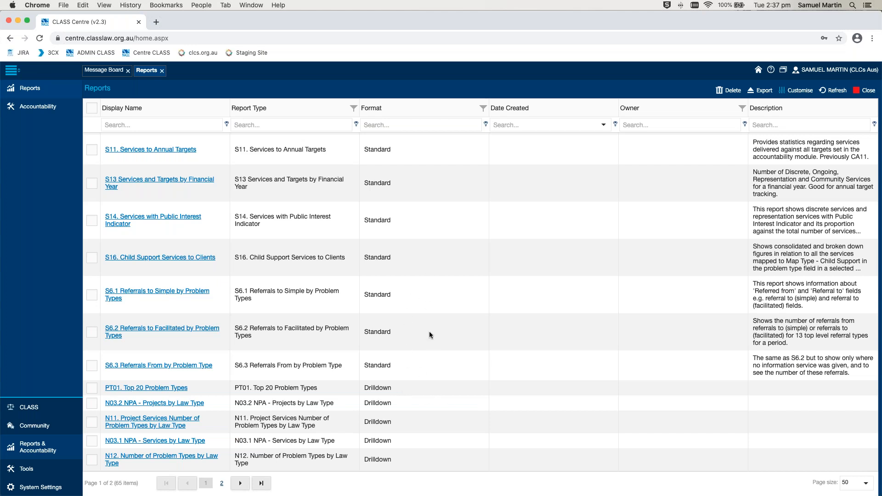
scroll(429, 332, "up", 10)
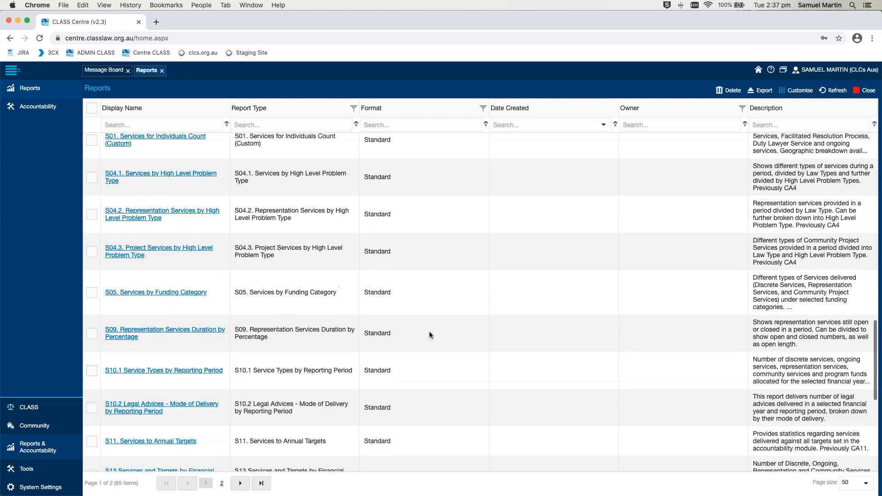
scroll(430, 331, "up", 15)
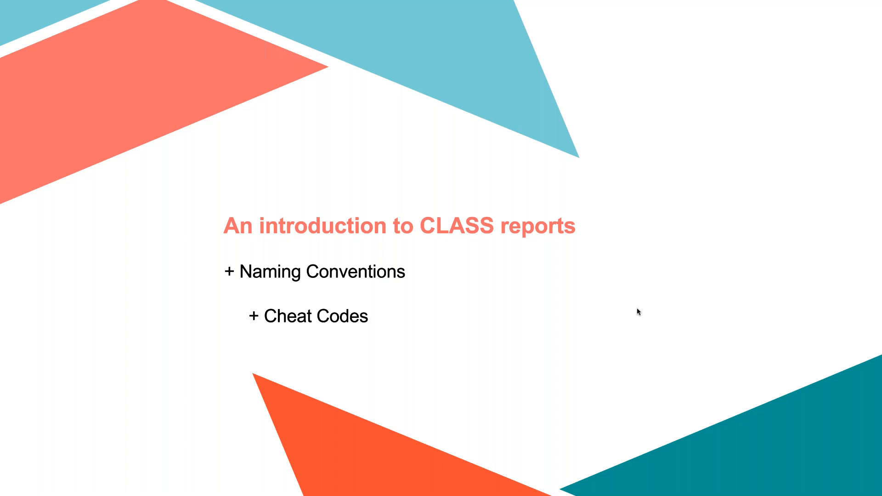
- Switch from the slides back to the CLASS reports list and examine the report naming, from the C reports through D, M, N and S
key("ctrl+Left")
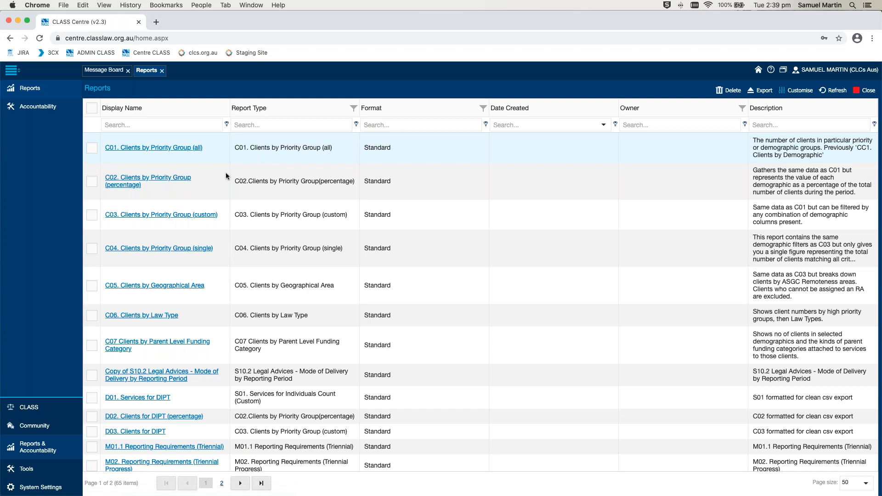
scroll(225, 174, "down", 1)
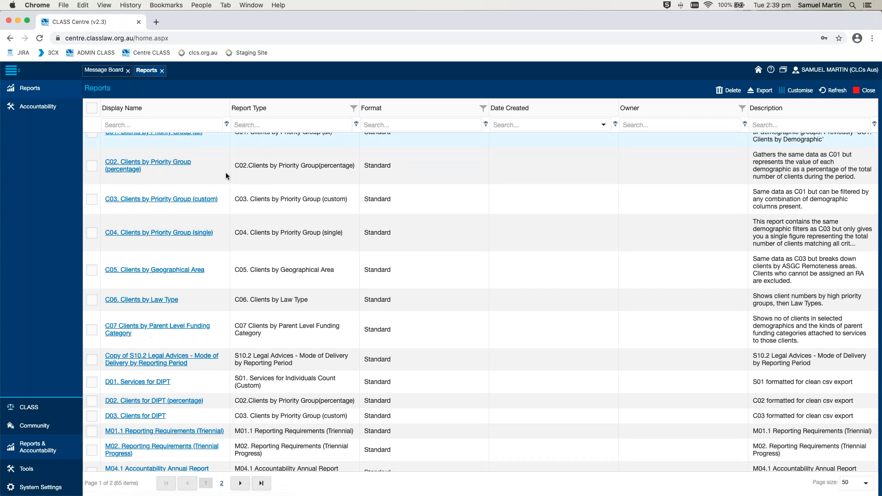
scroll(226, 176, "down", 3)
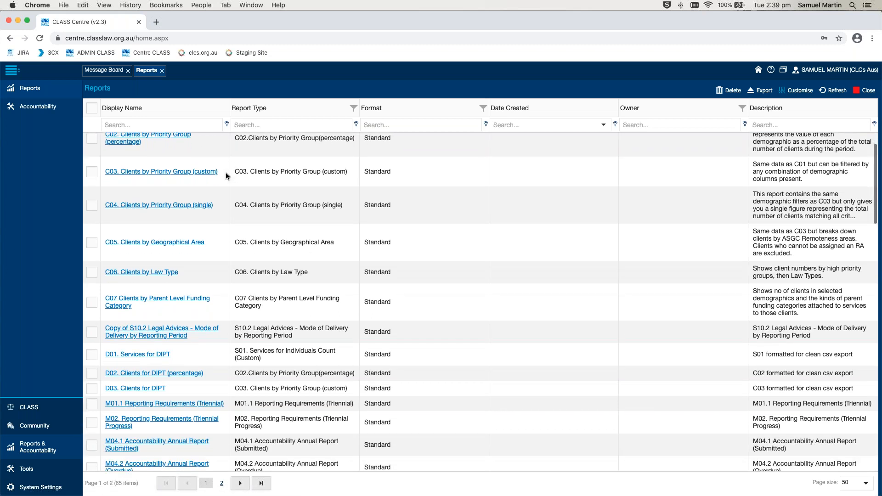
scroll(226, 175, "down", 1)
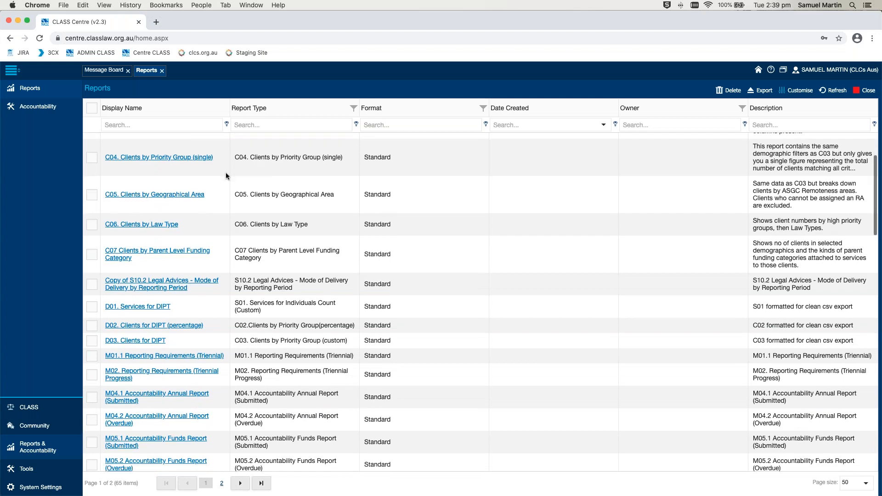
scroll(226, 173, "down", 4)
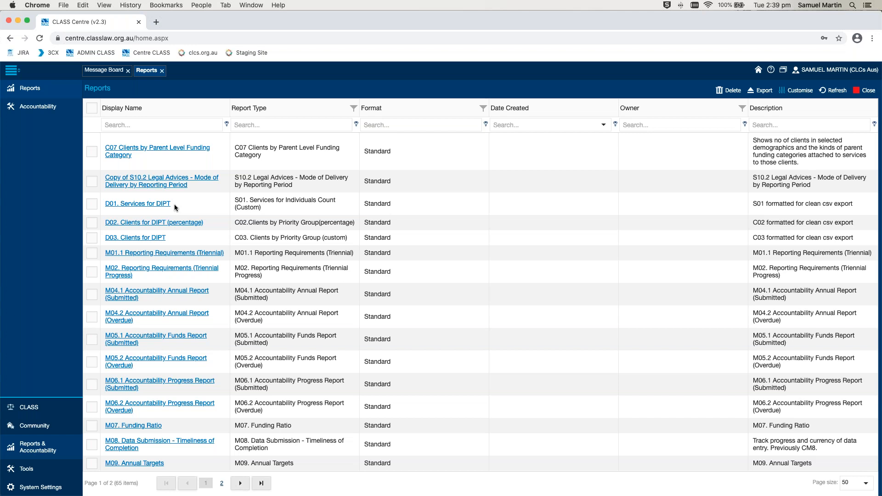
scroll(166, 208, "up", 1)
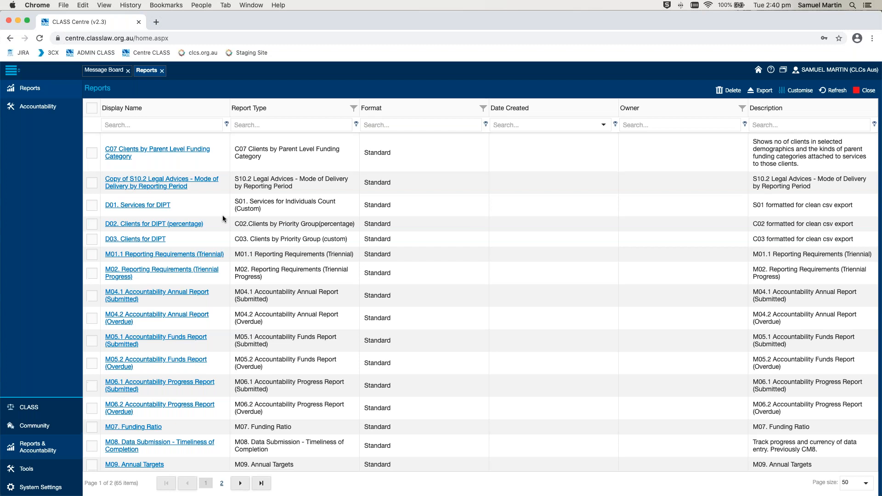
scroll(222, 218, "down", 2)
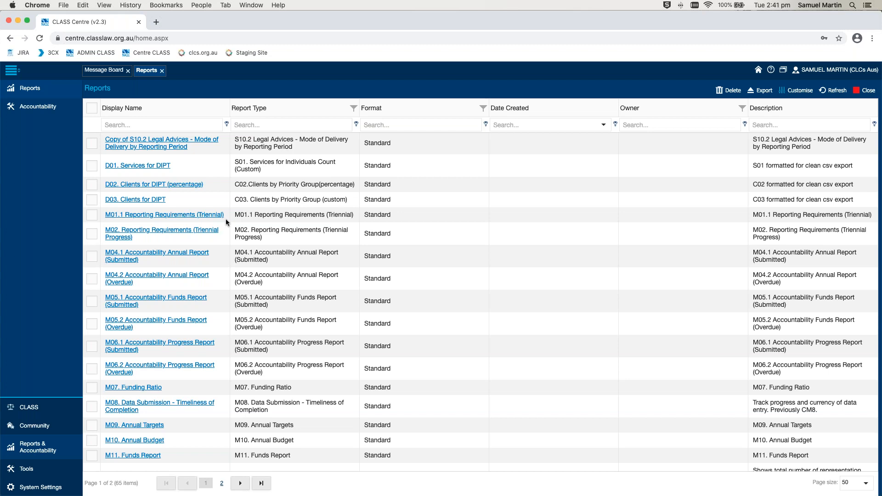
scroll(226, 222, "down", 2)
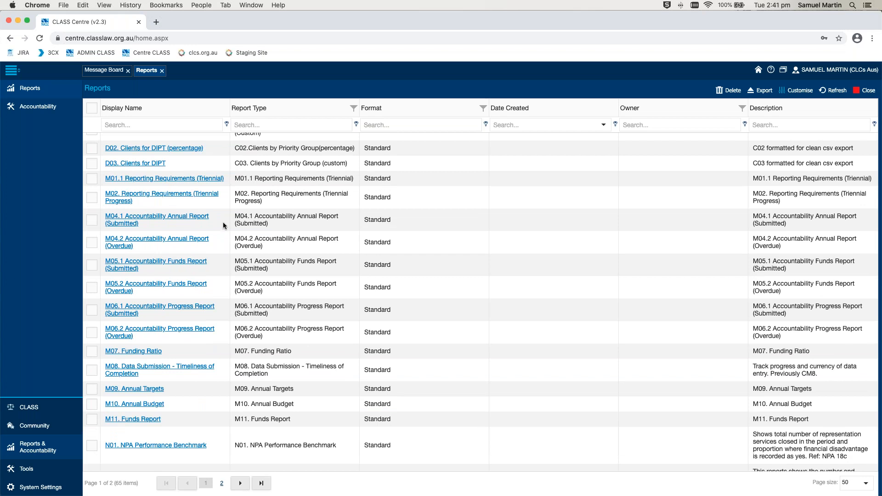
scroll(224, 225, "down", 4)
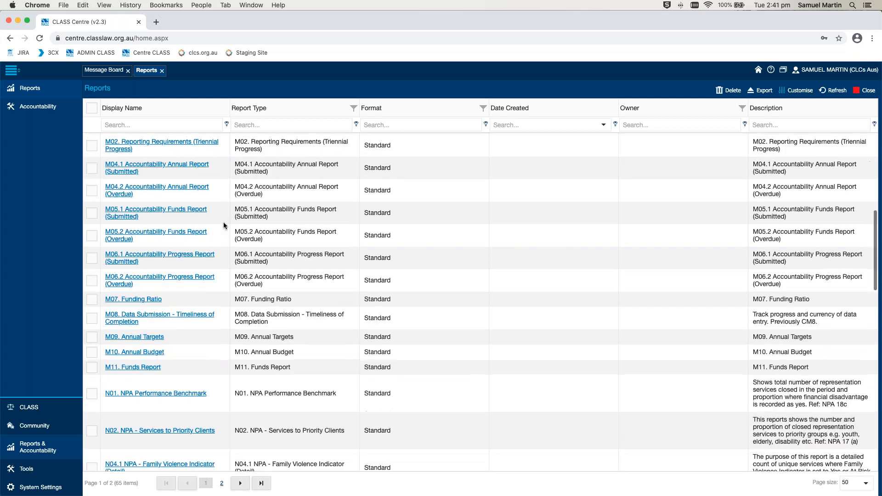
scroll(224, 225, "down", 3)
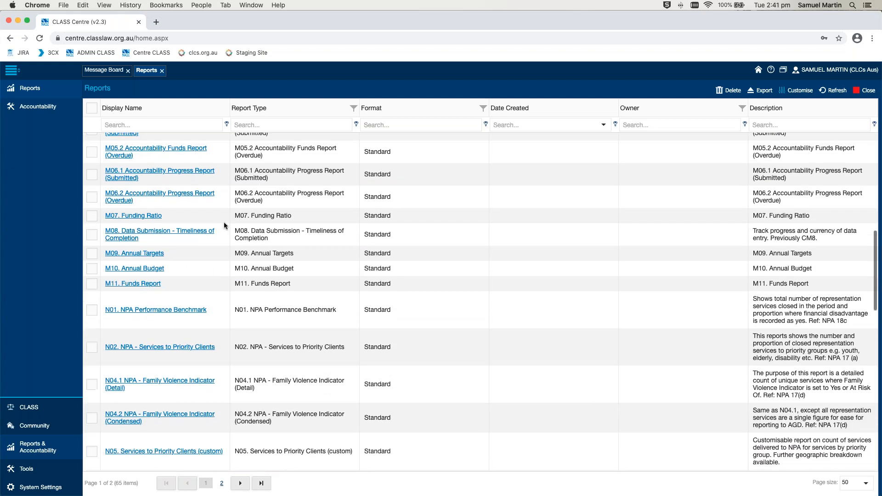
scroll(224, 223, "down", 4)
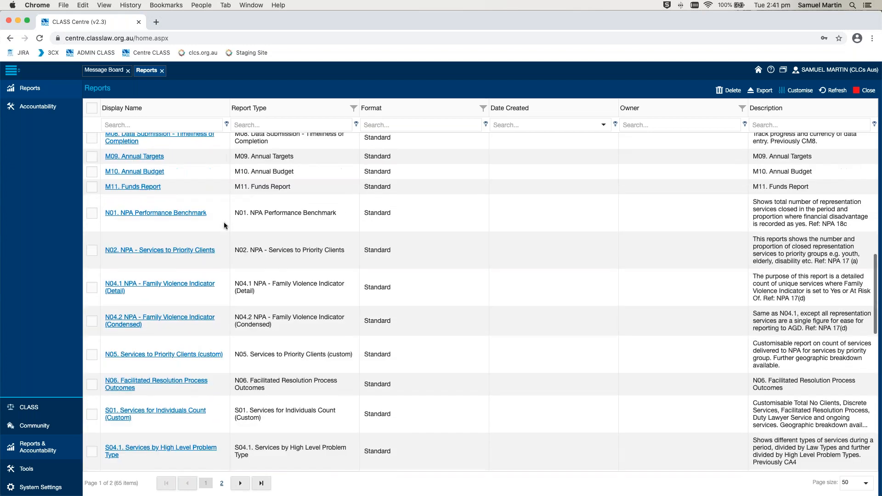
scroll(225, 225, "down", 1)
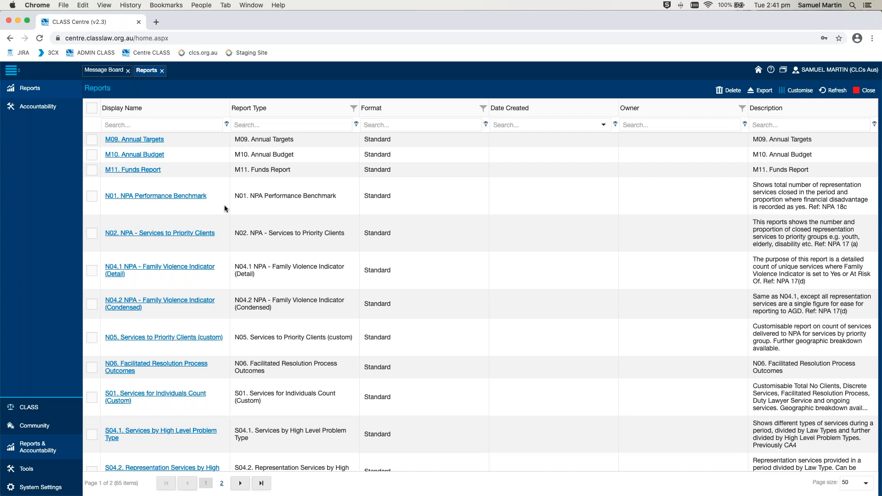
scroll(224, 205, "down", 8)
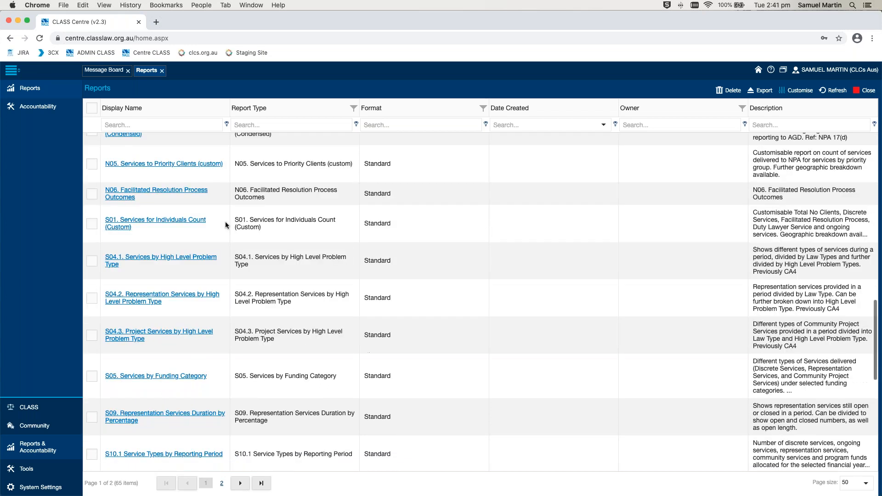
scroll(225, 224, "down", 2)
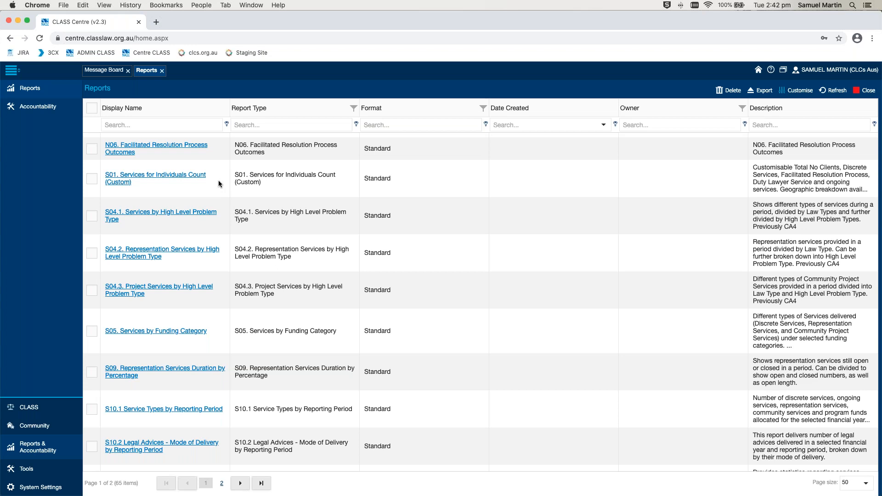
scroll(218, 185, "up", 1)
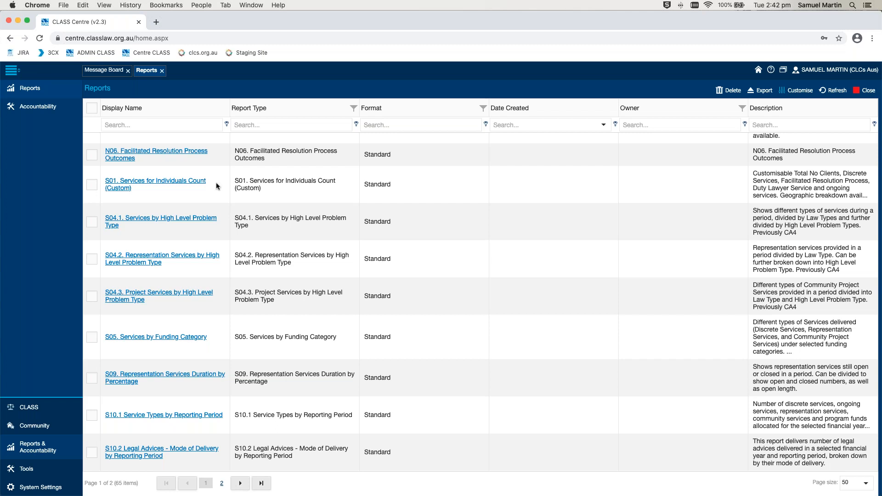
scroll(217, 186, "up", 1)
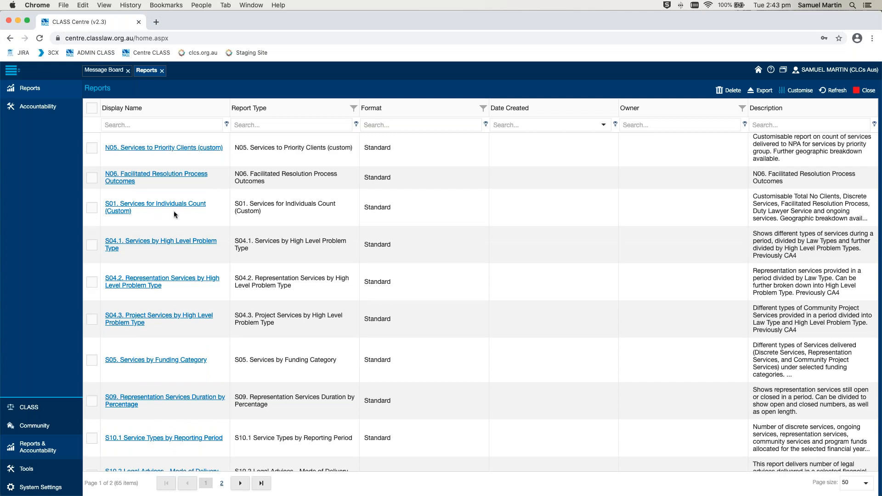
- Open the report C01. Clients by Priority Group (all) and examine the notice about large record selections in its filters
scroll(226, 212, "up", 15)
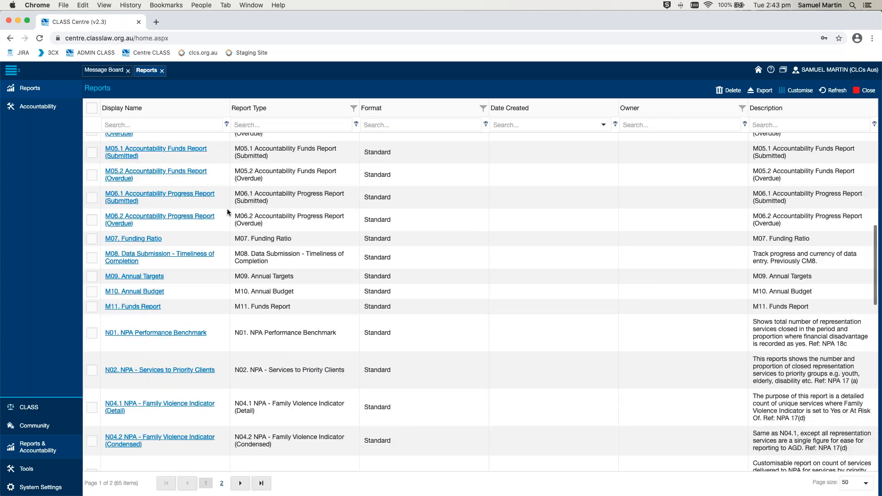
scroll(227, 212, "up", 10)
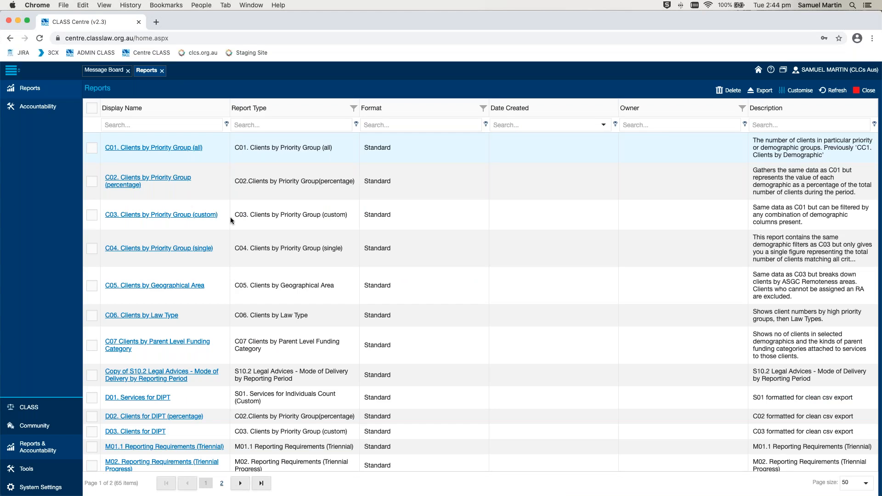
left_click(188, 149)
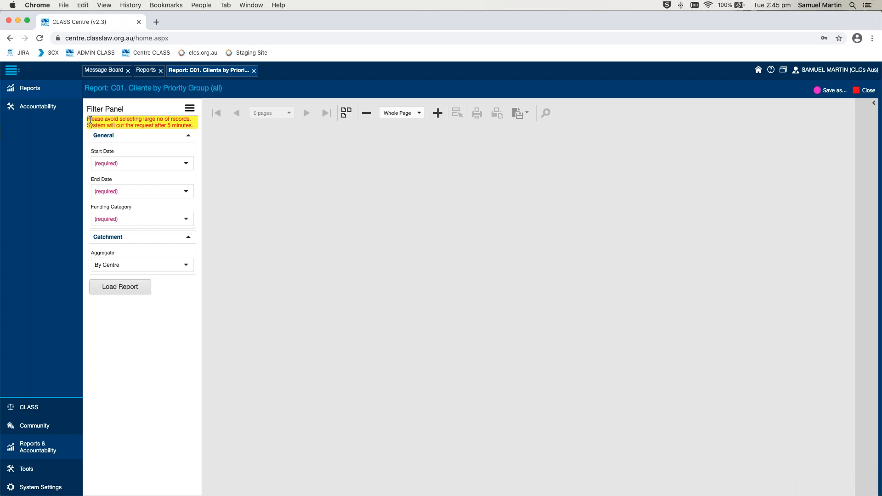
left_click_drag(88, 119, 192, 127)
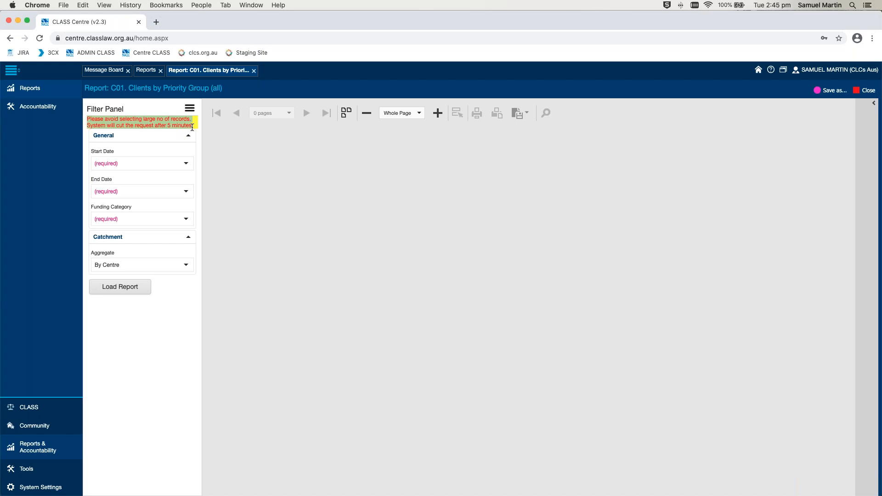
left_click(199, 152)
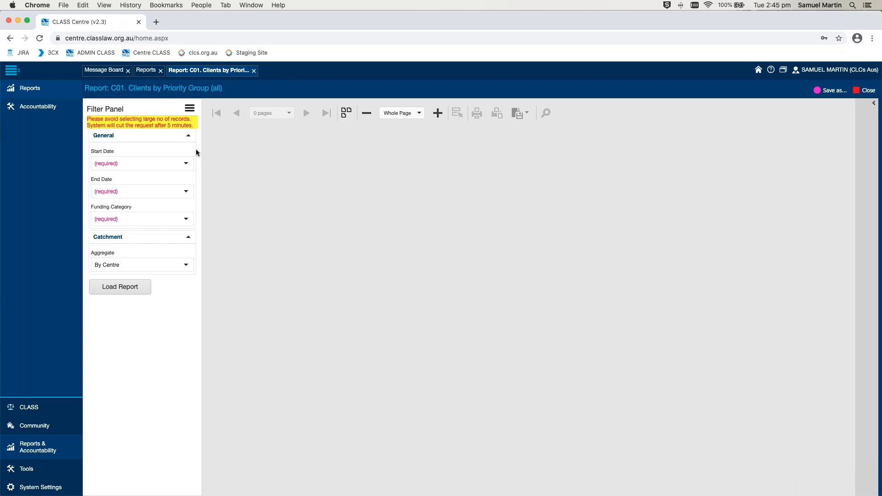
- Set the report period with start date 10/03/2020 and end date 9/03/2021
left_click(186, 163)
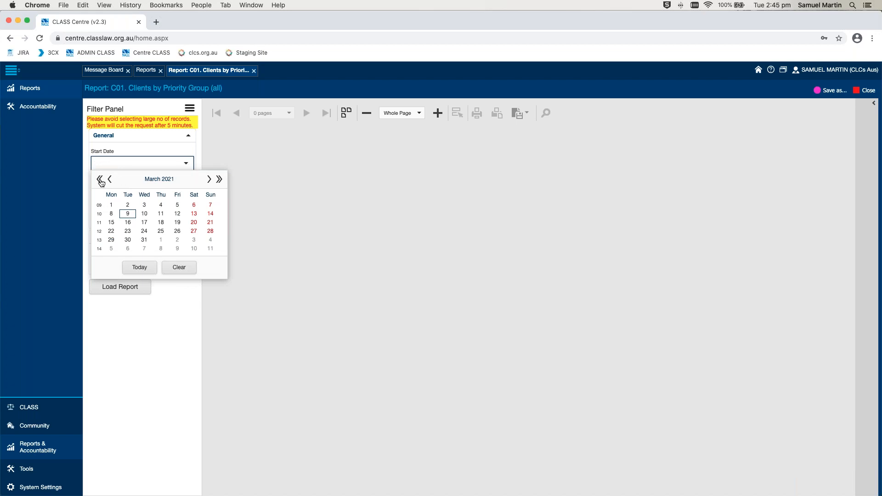
left_click(100, 180)
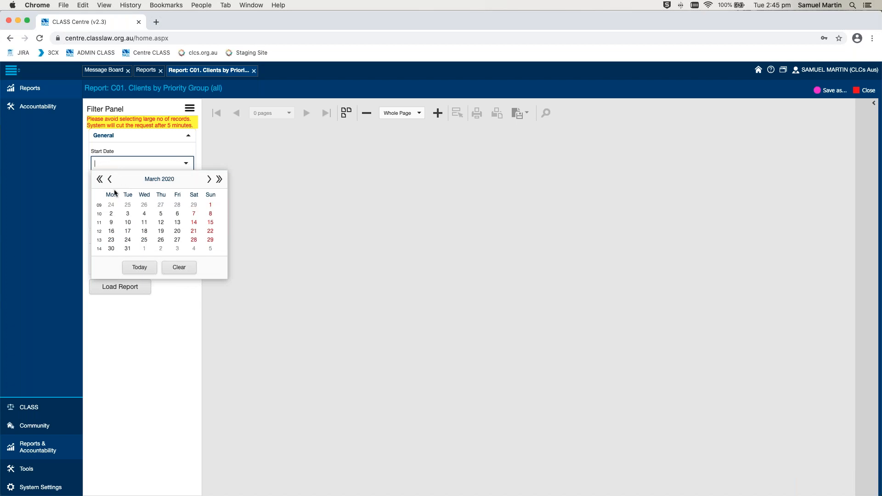
left_click(128, 223)
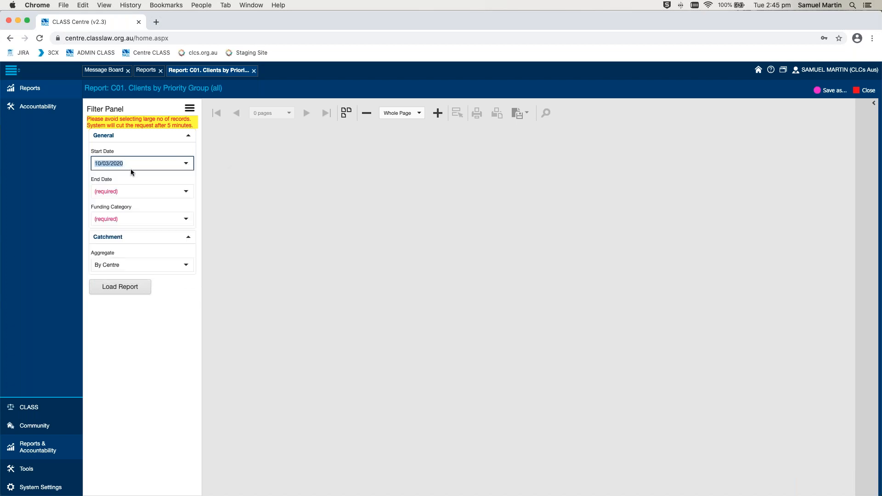
left_click(186, 191)
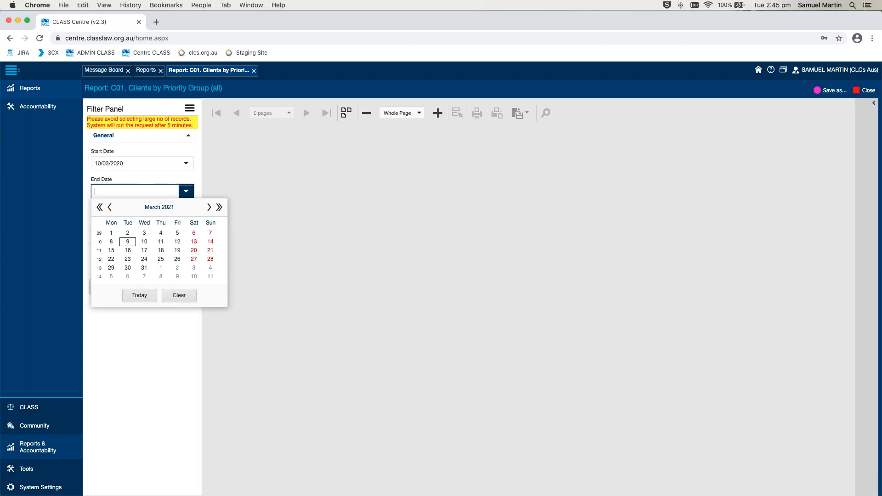
left_click(141, 295)
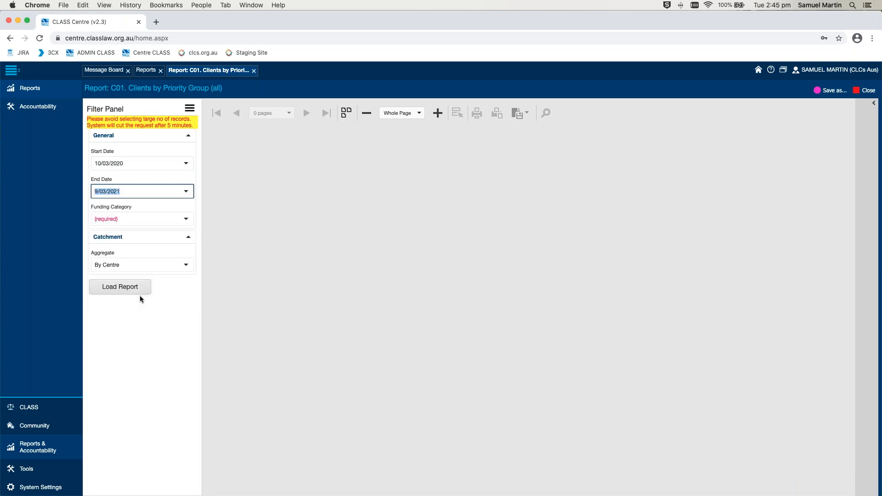
- Look through the available funding categories and select all of them for the report
left_click(186, 219)
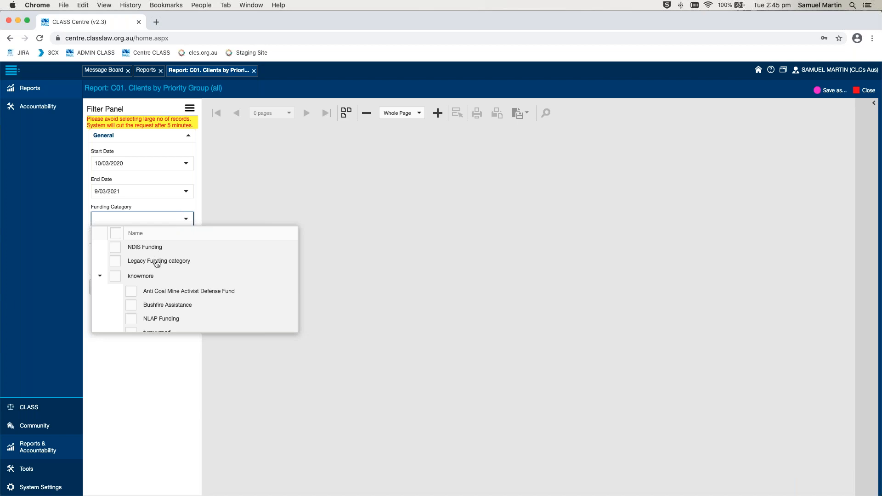
scroll(158, 267, "down", 3)
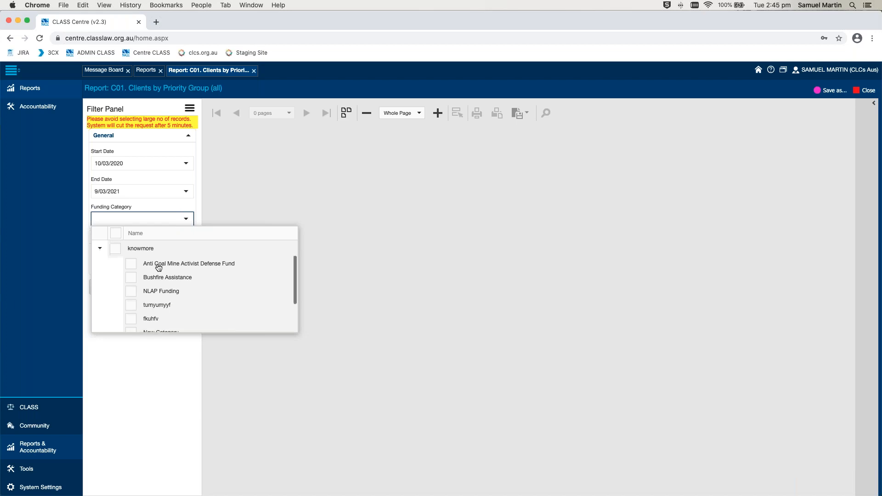
scroll(158, 267, "down", 1)
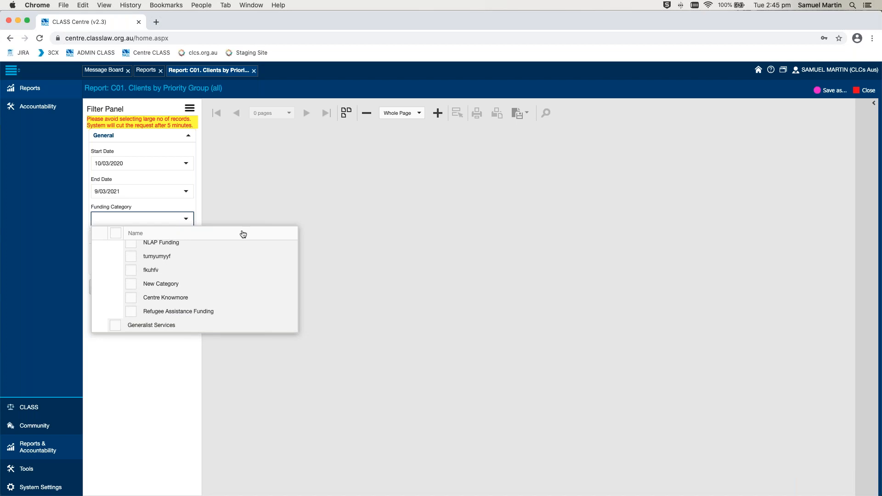
left_click(853, 72)
scroll(154, 274, "up", 1)
scroll(154, 275, "down", 1)
scroll(153, 271, "up", 6)
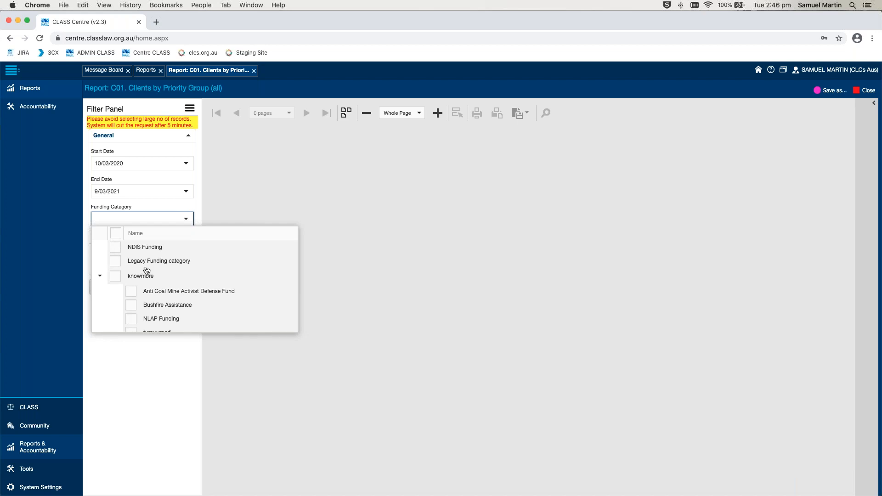
left_click(116, 234)
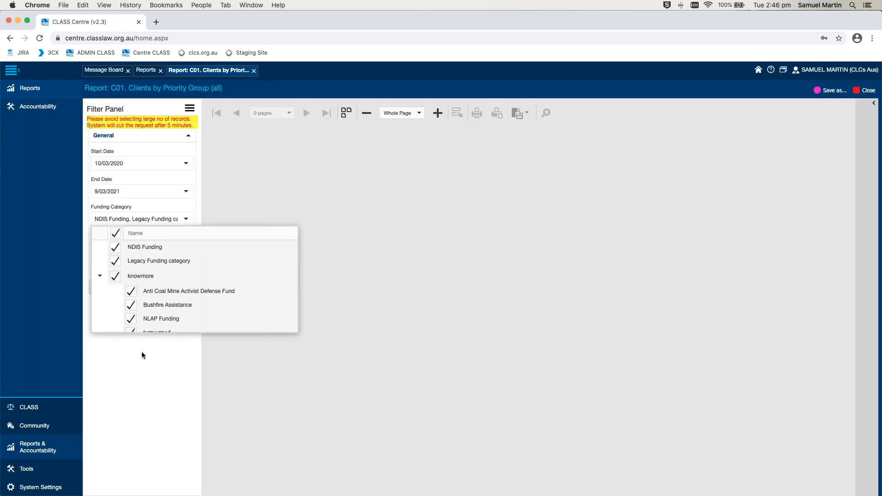
left_click(142, 352)
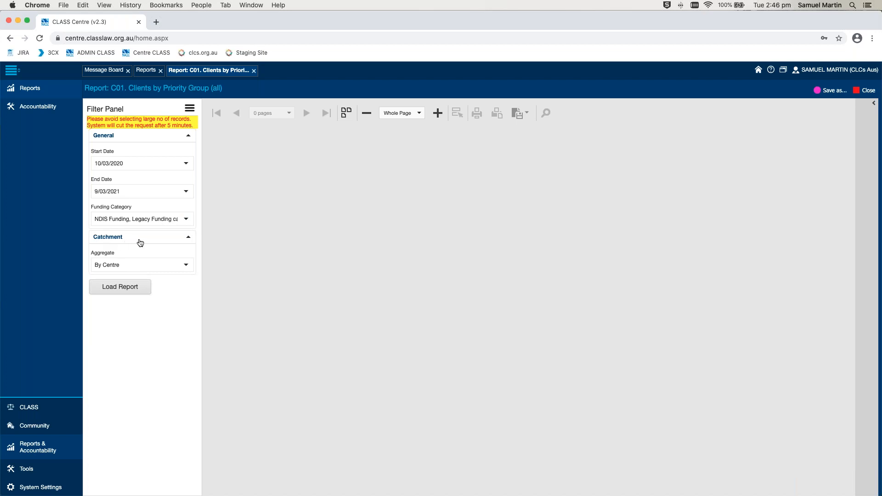
- Check the catchment aggregate options, keep By Centre, and load the report
left_click(182, 270)
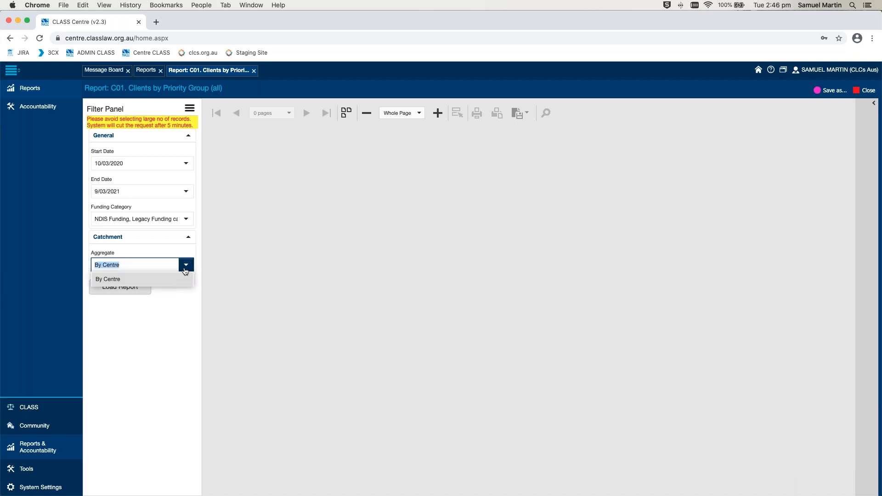
left_click(185, 269)
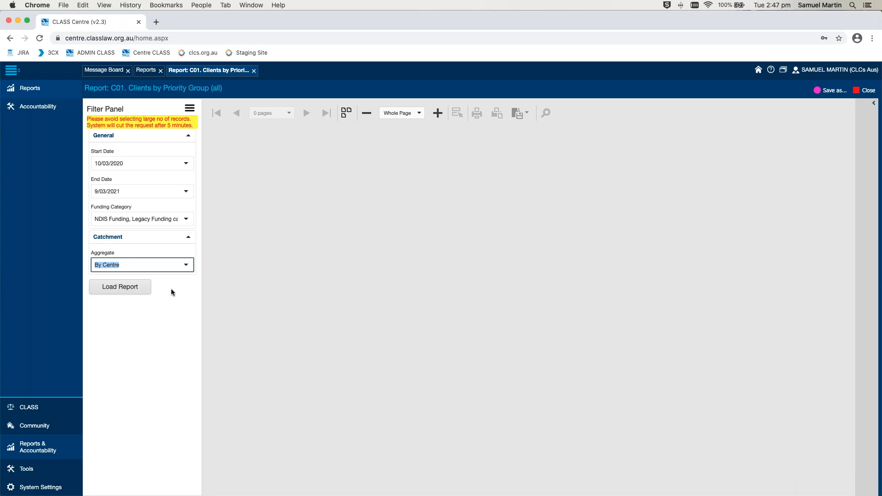
left_click(139, 290)
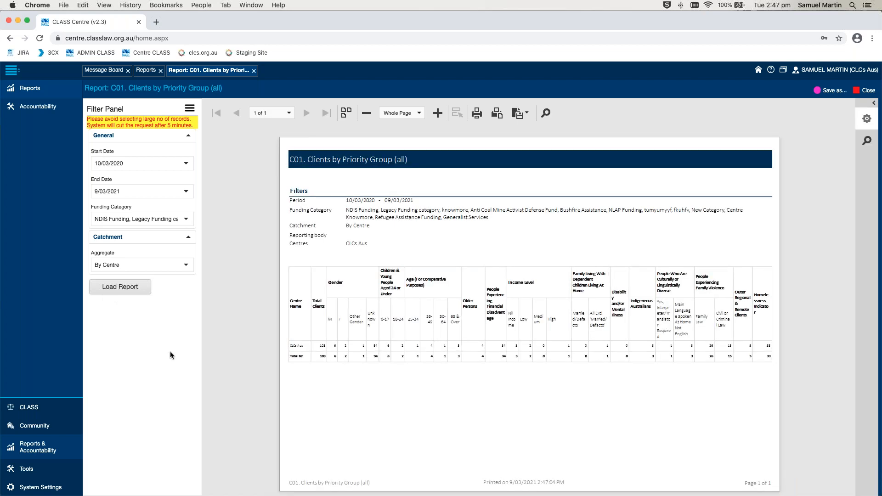
- Display the C01 report at Page Width and examine its title, filters and priority group table
left_click(419, 113)
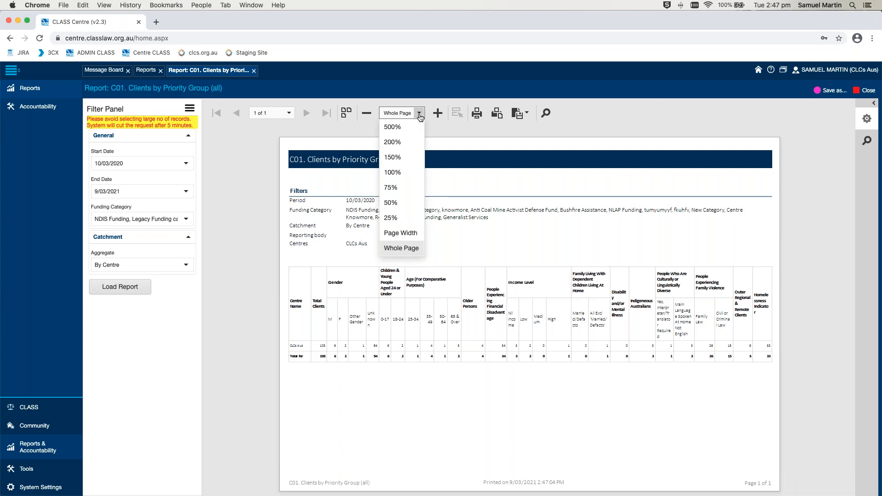
left_click(400, 233)
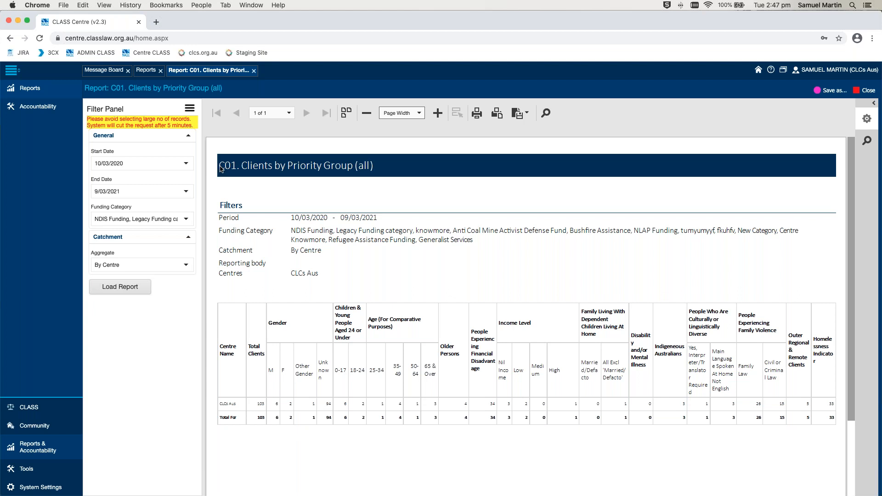
left_click(234, 167)
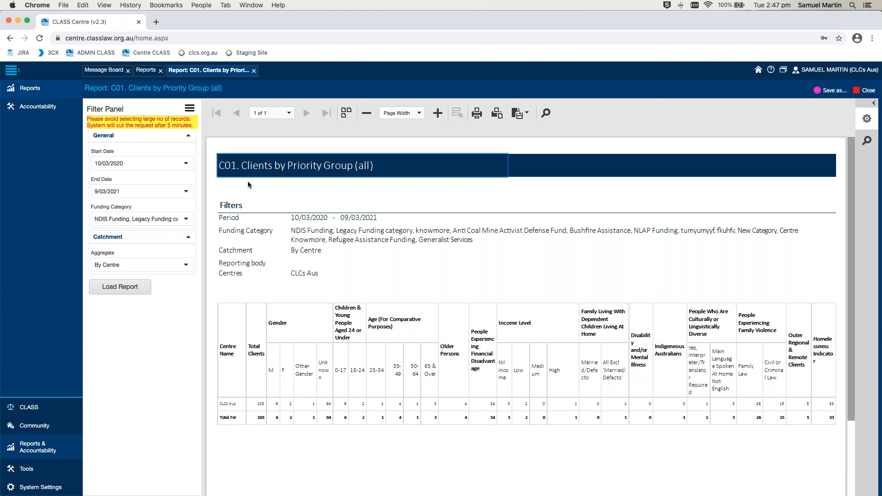
left_click(297, 187)
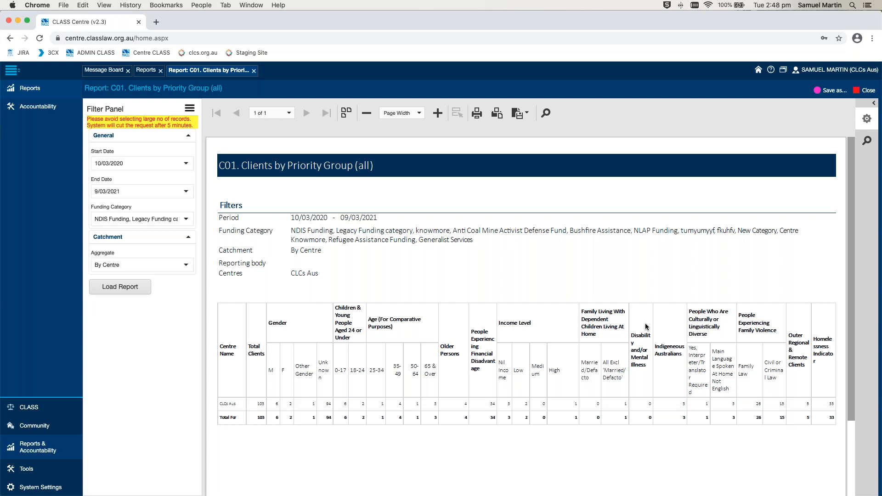
- Open the report C03. Clients by Priority Group (custom) and set its period from 10/03/2020 to 9/03/2021
left_click(146, 70)
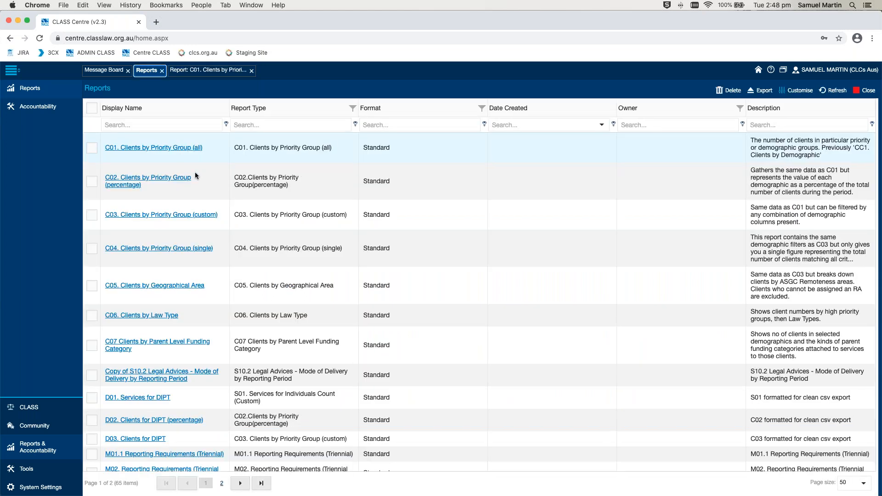
left_click(200, 215)
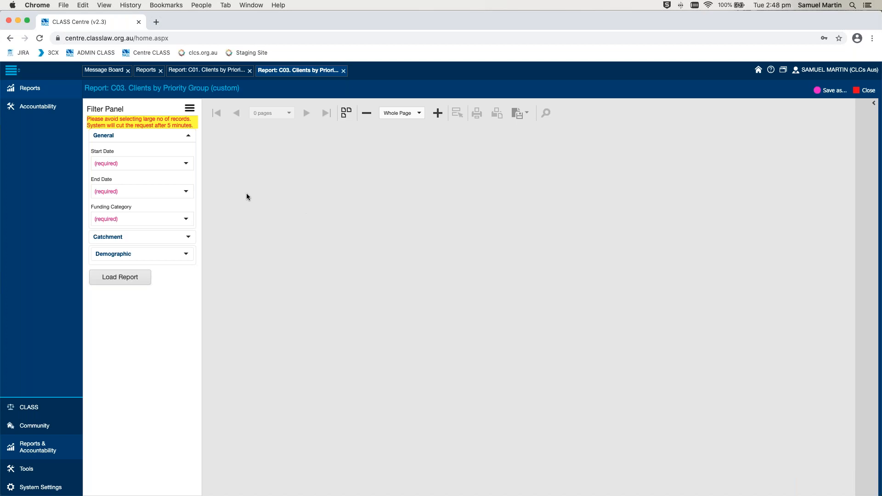
left_click(185, 166)
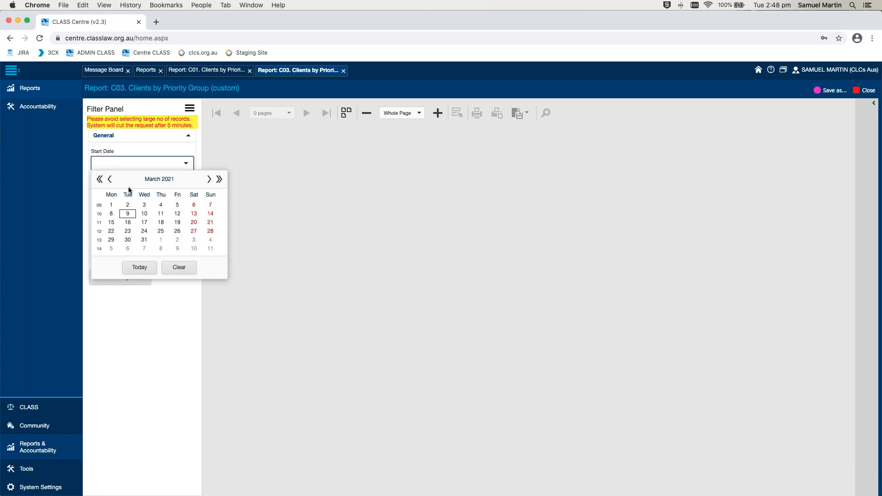
left_click(100, 179)
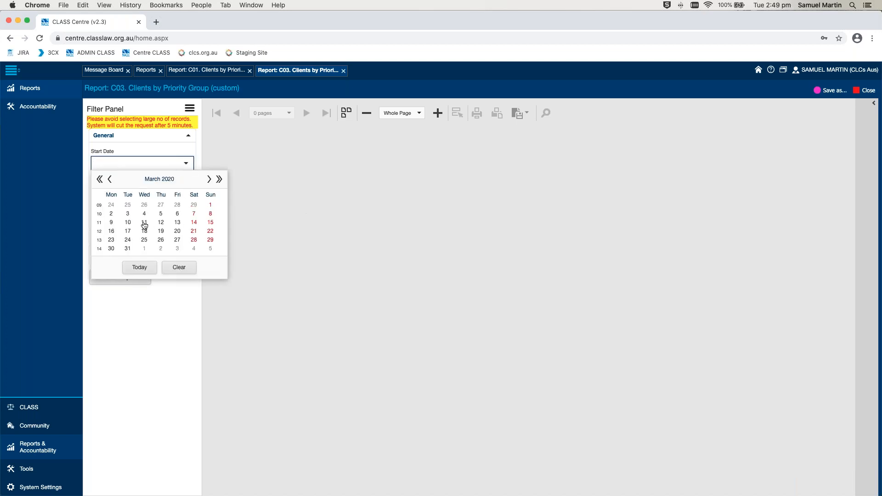
left_click(128, 222)
left_click(185, 191)
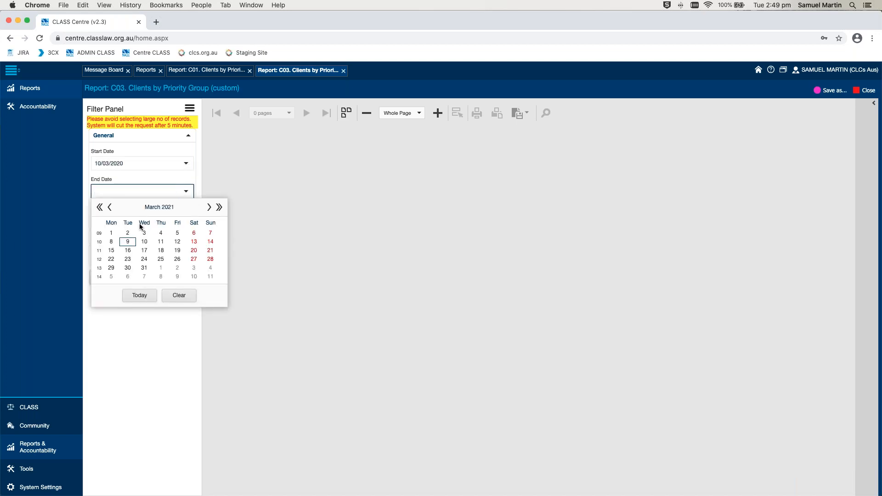
left_click(139, 295)
- Select all funding categories for the C03 report and load it
left_click(185, 225)
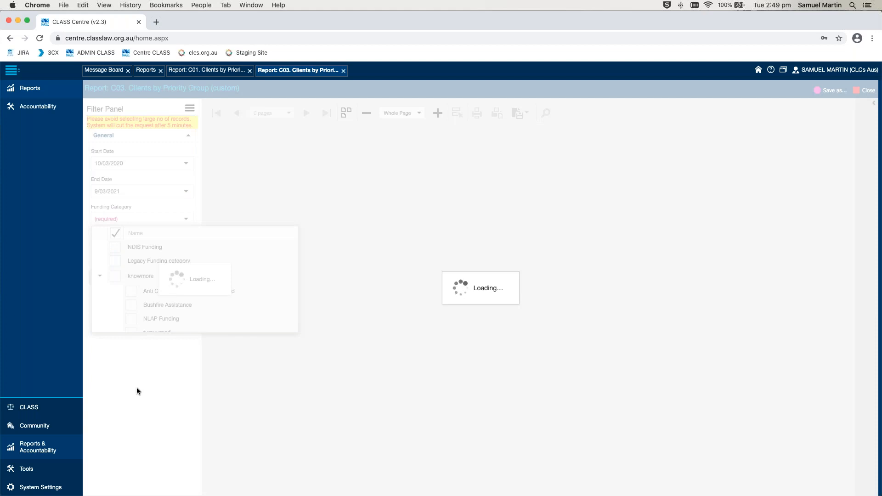
left_click(136, 372)
left_click(128, 275)
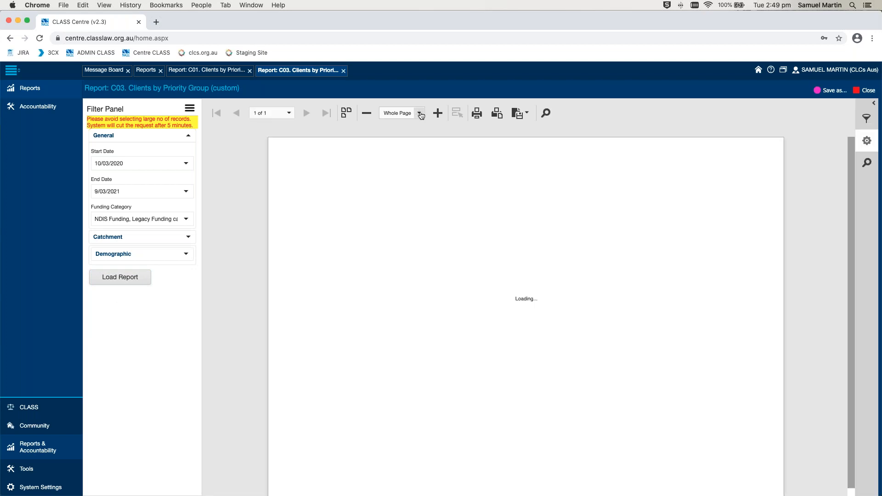
- Display the C03 report at Page Width and examine its demographic filters and client table
left_click(419, 113)
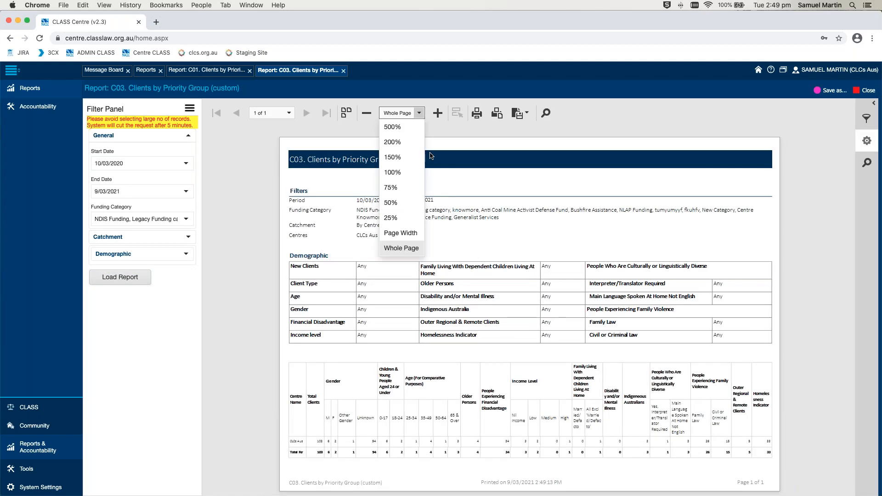
left_click(404, 234)
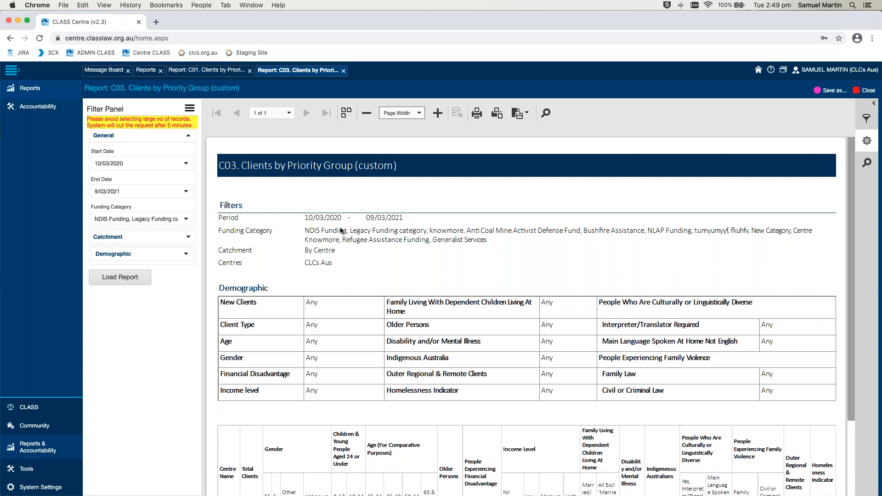
scroll(478, 232, "down", 5)
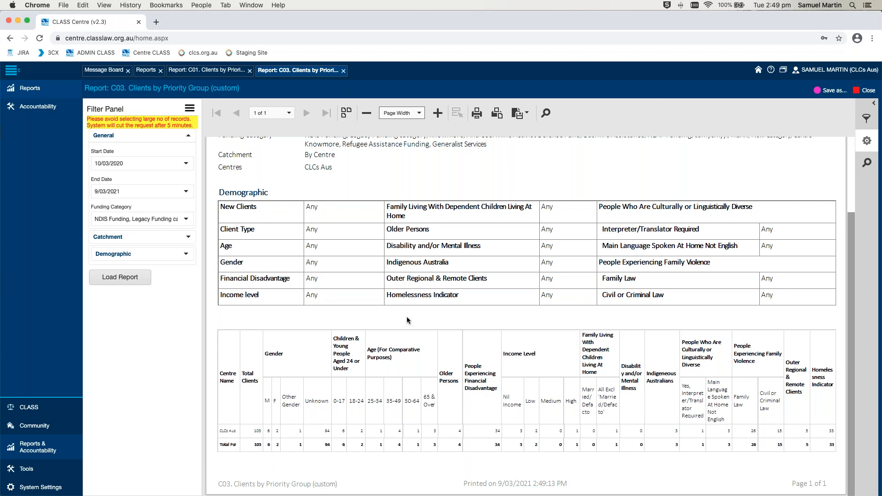
- Set the catchment aggregate to By Office Location and choose Darwin as the office location
left_click(188, 239)
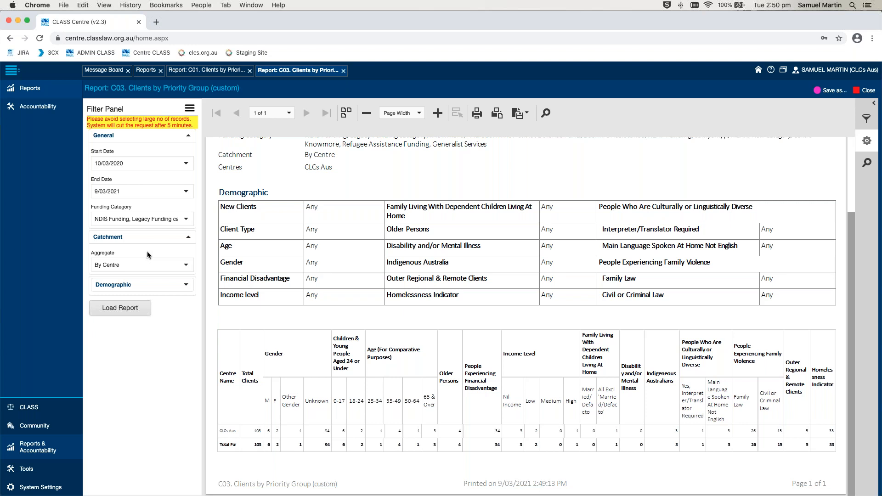
left_click(186, 265)
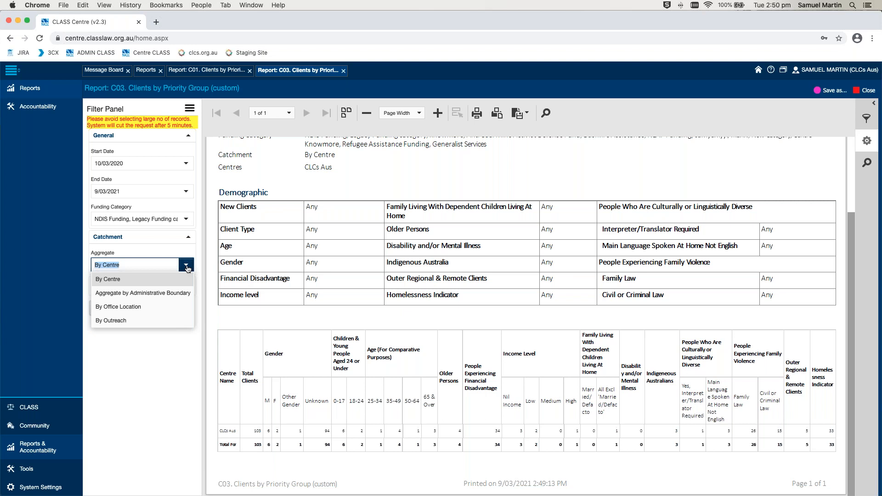
left_click(166, 313)
left_click(191, 295)
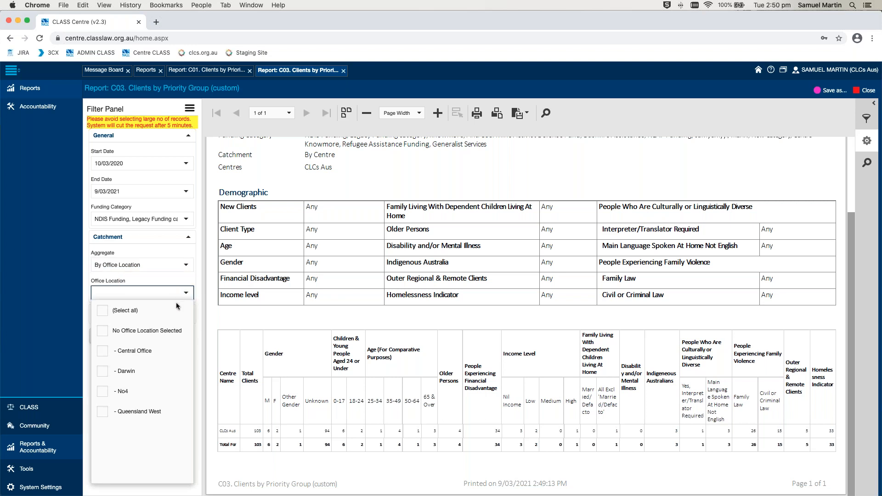
left_click(159, 379)
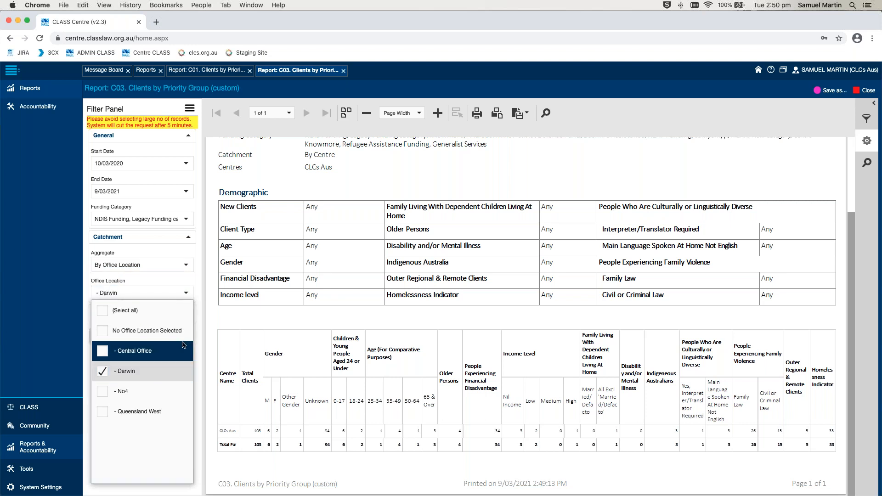
left_click(199, 323)
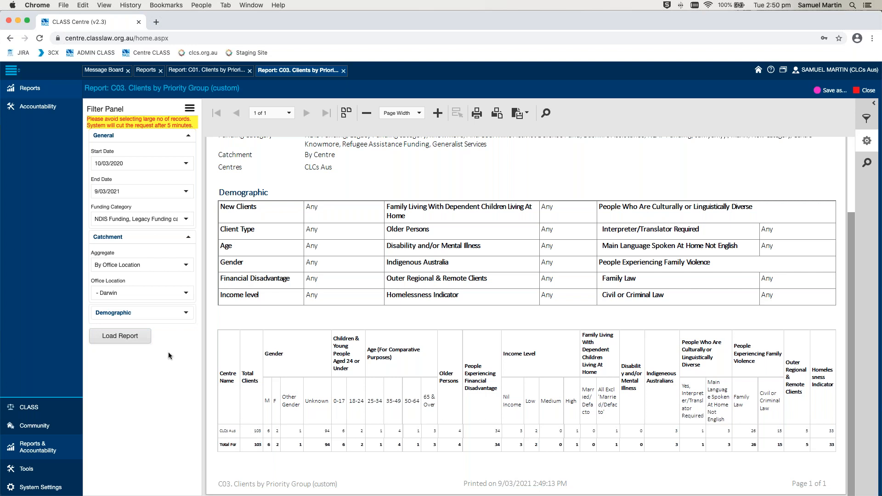
- Reload the C03 report for the chosen office location and examine its client figures at Page Width
left_click(136, 338)
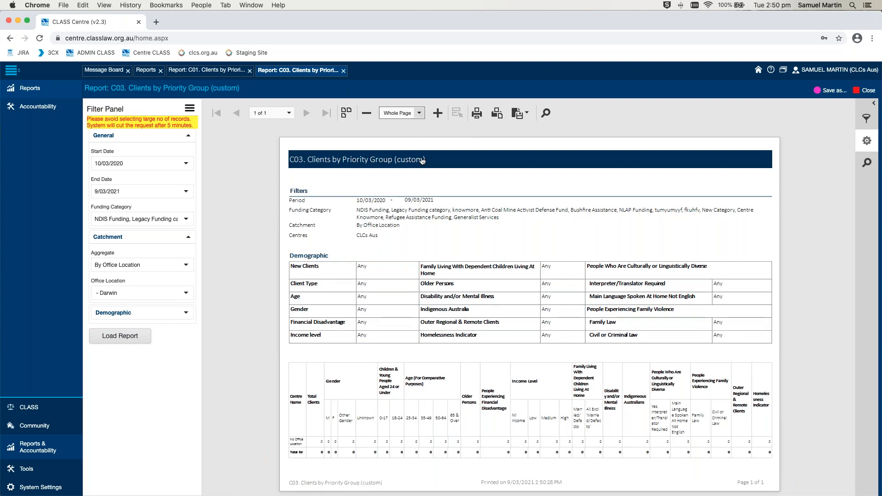
left_click(418, 113)
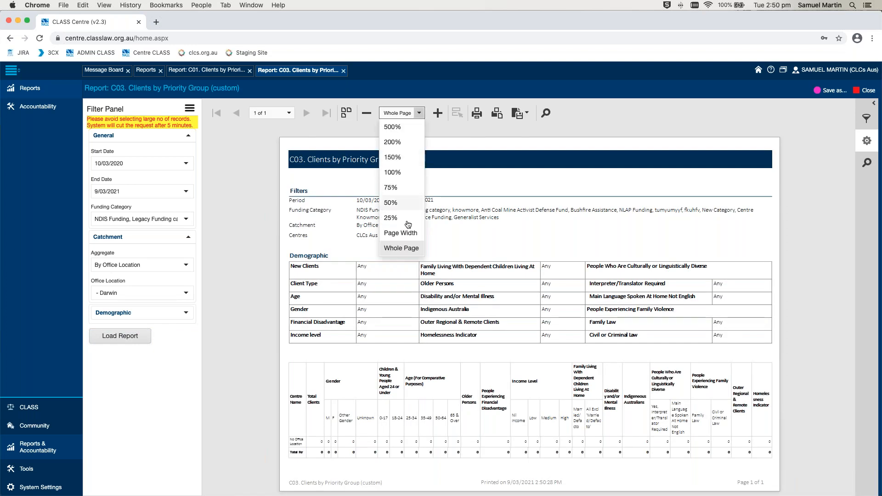
left_click(400, 233)
scroll(335, 271, "down", 5)
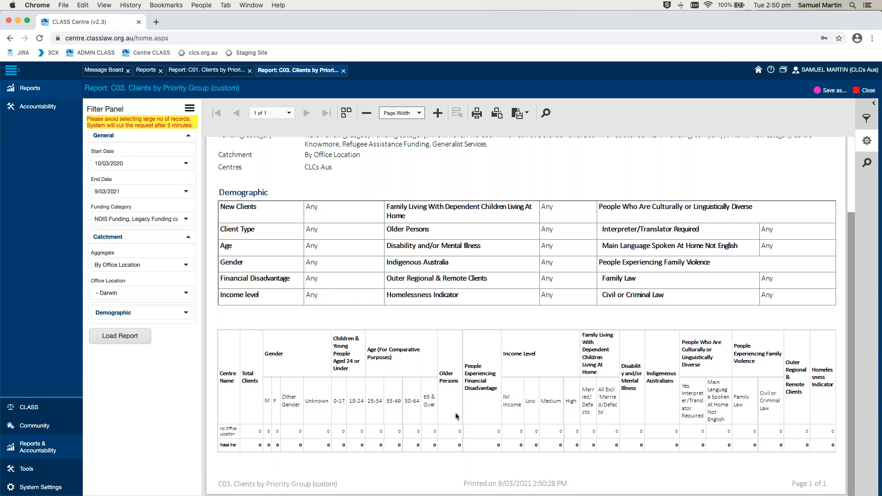
scroll(290, 351, "up", 1)
scroll(289, 350, "down", 1)
- Change the catchment to Aggregate by Administrative Boundary with Local Government Area as the boundary type
left_click(188, 270)
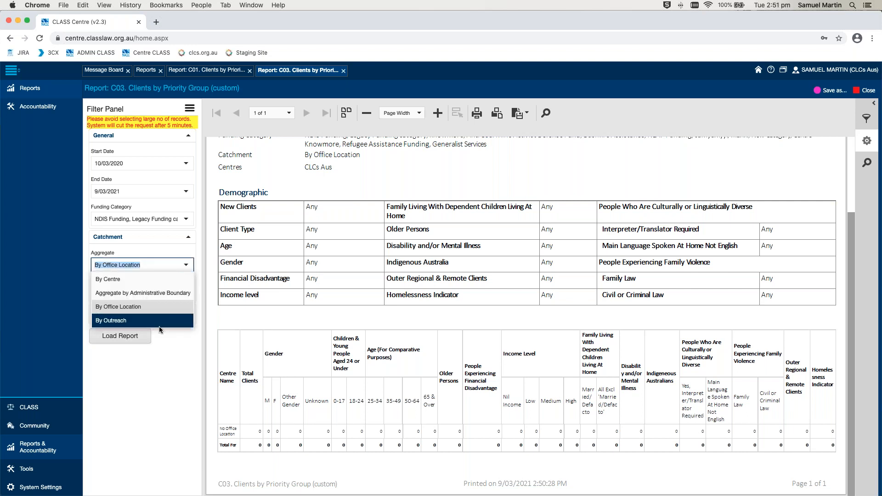
left_click(162, 297)
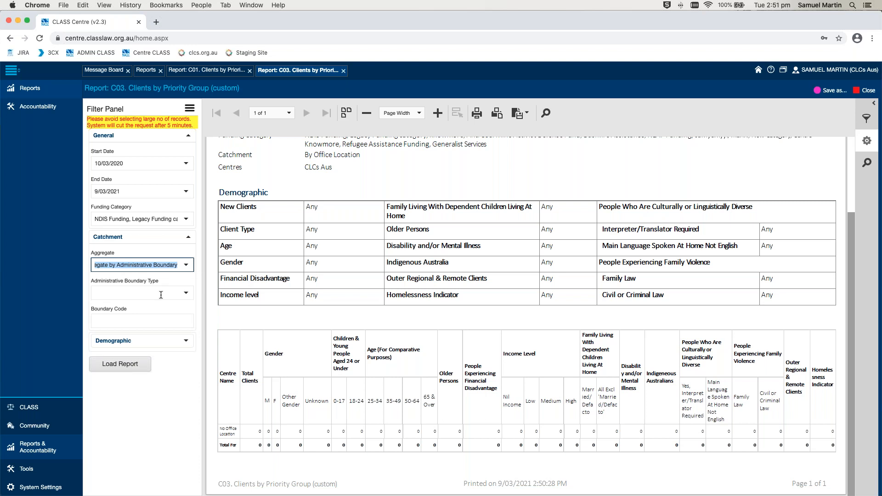
left_click(186, 294)
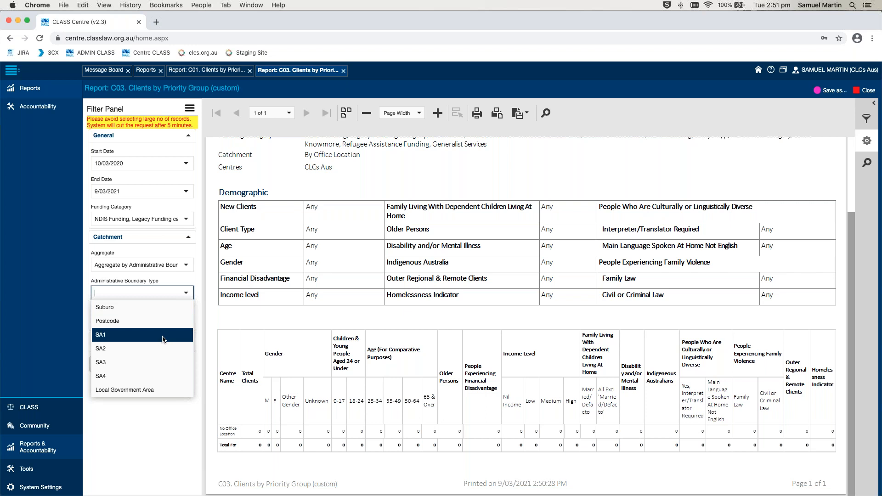
left_click(166, 391)
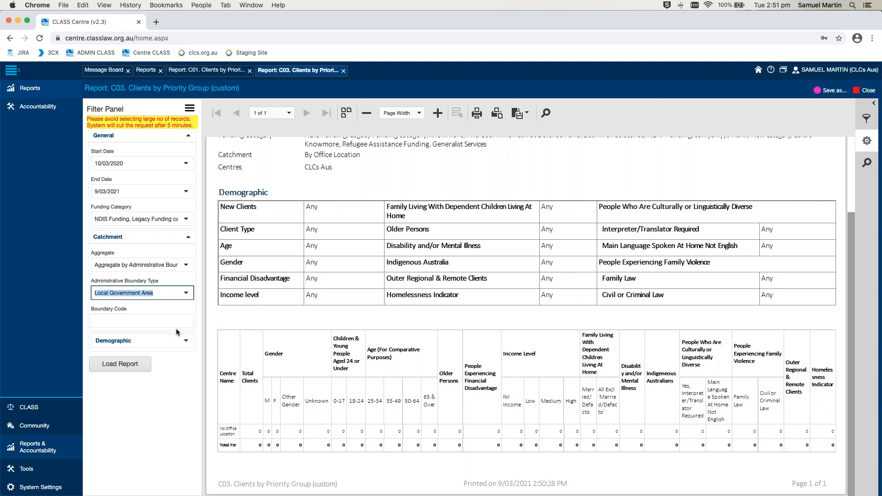
- Change the administrative boundary type to Postcode with boundary code 2000 and reload the C03 report
left_click(153, 319)
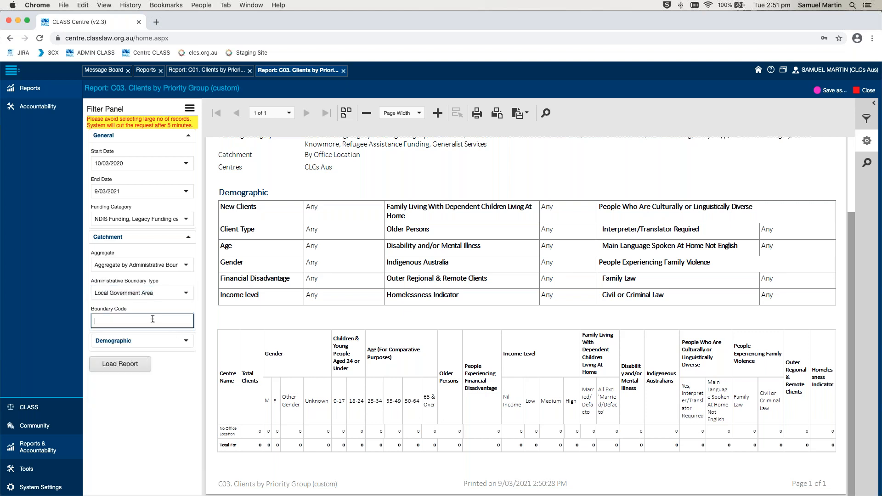
left_click(184, 297)
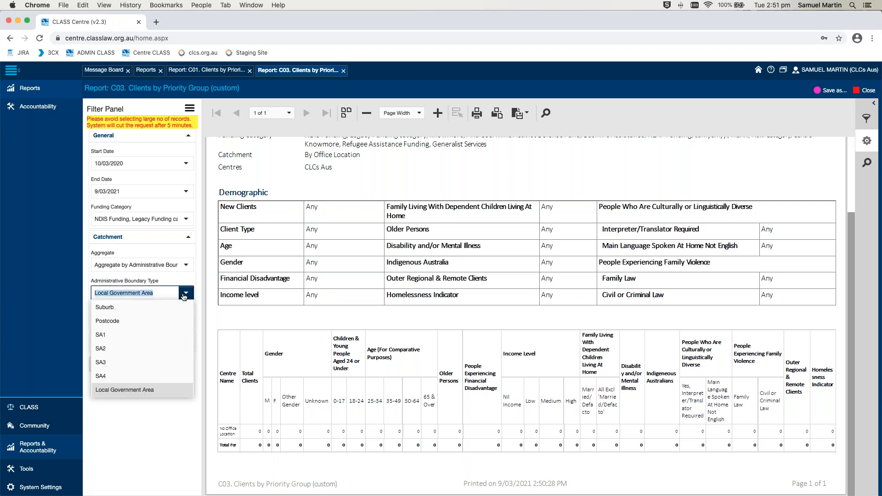
left_click(175, 317)
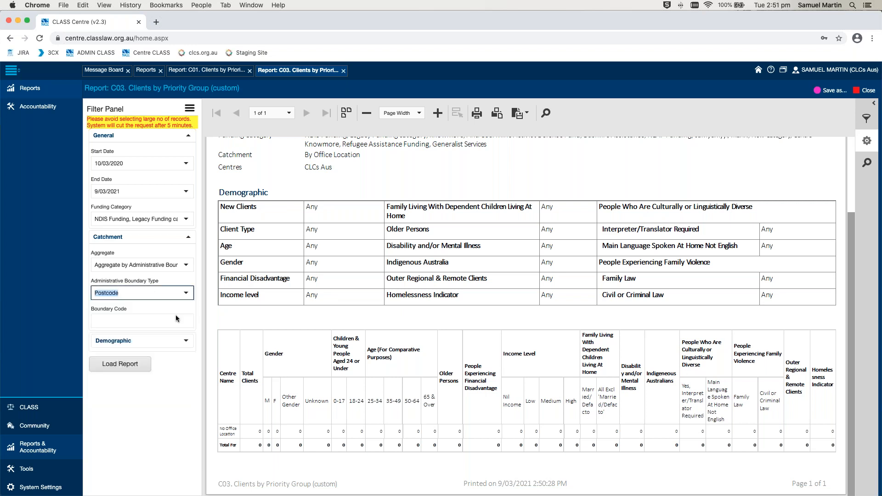
left_click(147, 319)
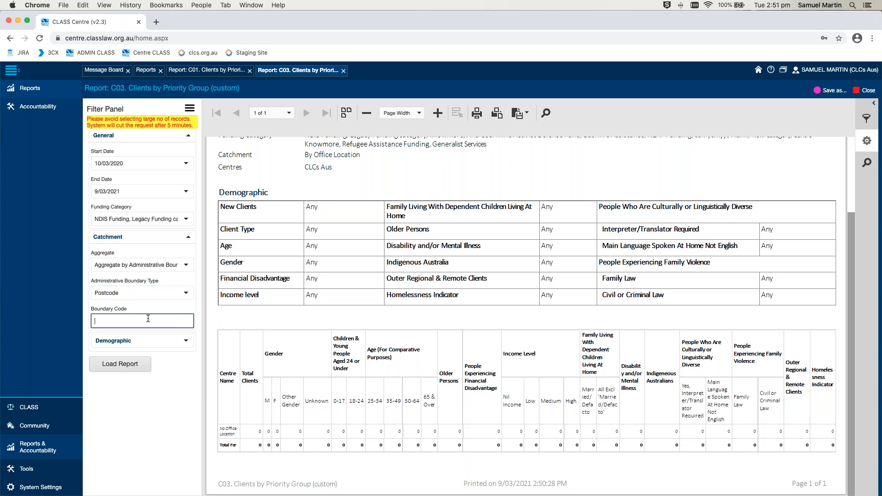
type("2000")
left_click(140, 363)
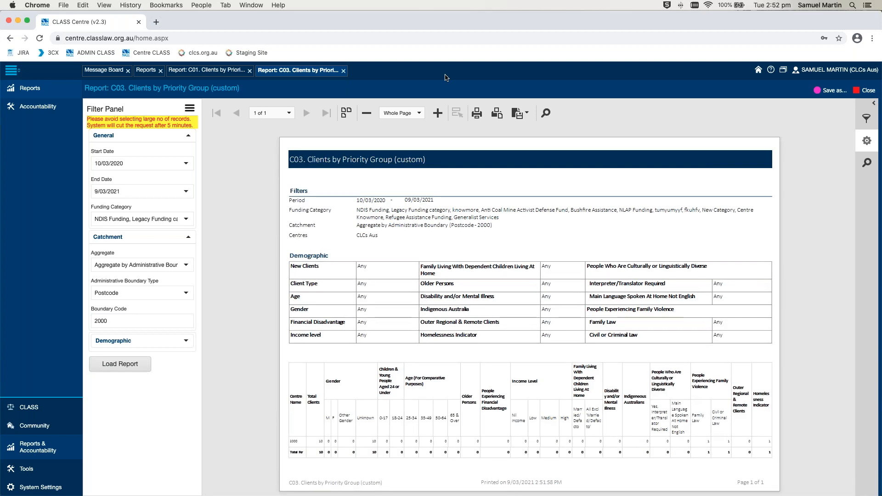
- Display the postcode-filtered C03 report at Page Width and examine its catchment line and client table
left_click(418, 112)
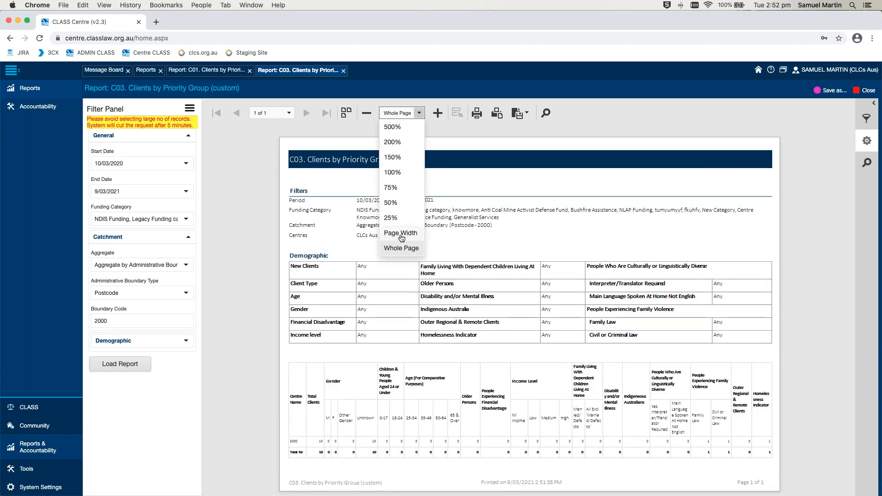
left_click(401, 232)
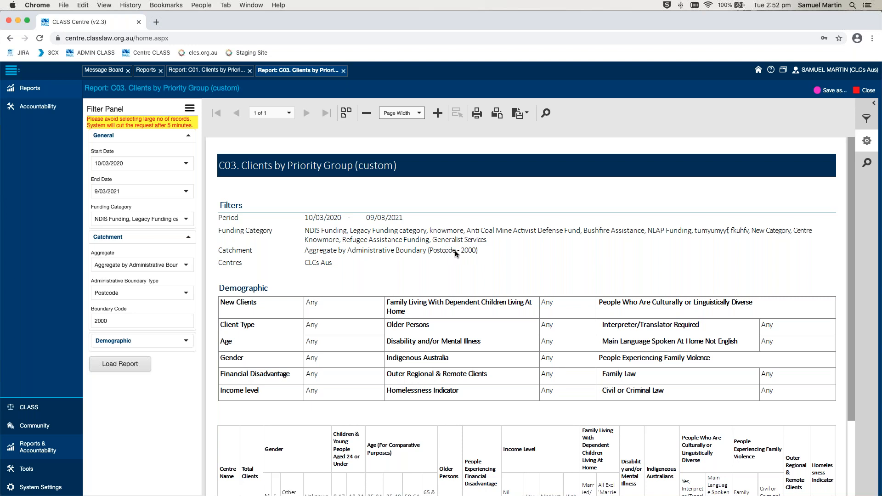
scroll(469, 250, "down", 3)
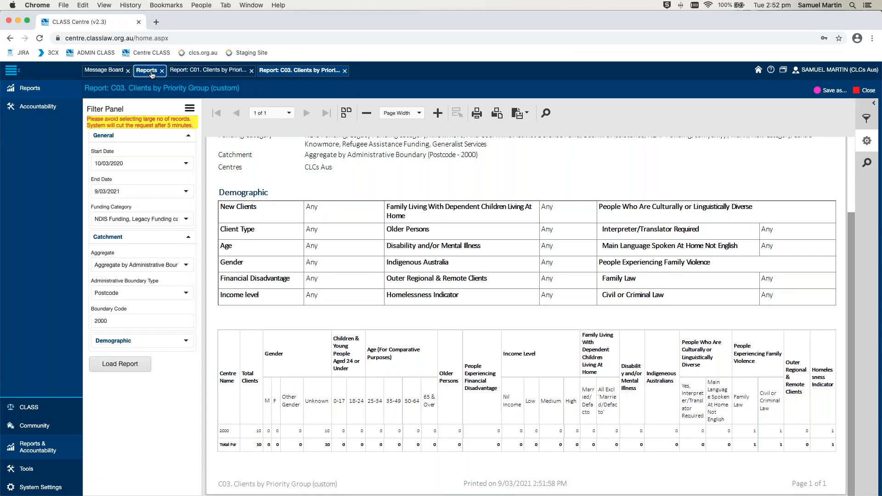
- Return to the reports list and open S01. Services for Individuals Count (Custom)
left_click(151, 73)
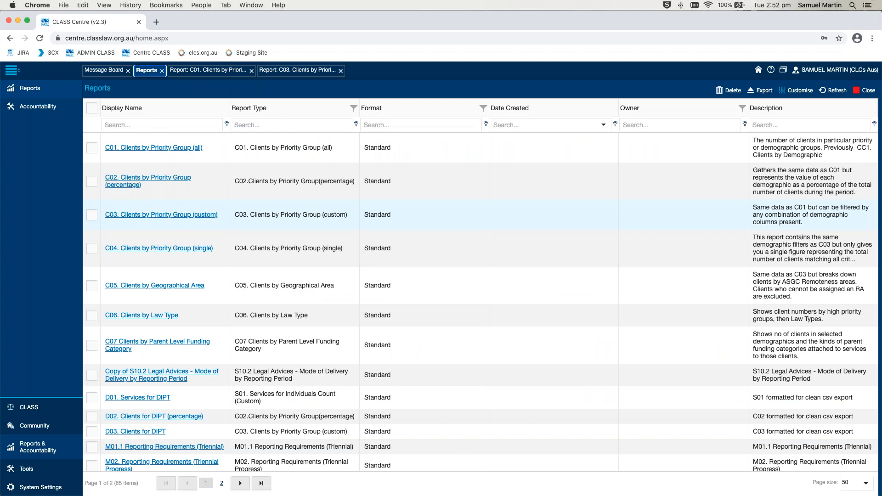
scroll(227, 231, "down", 5)
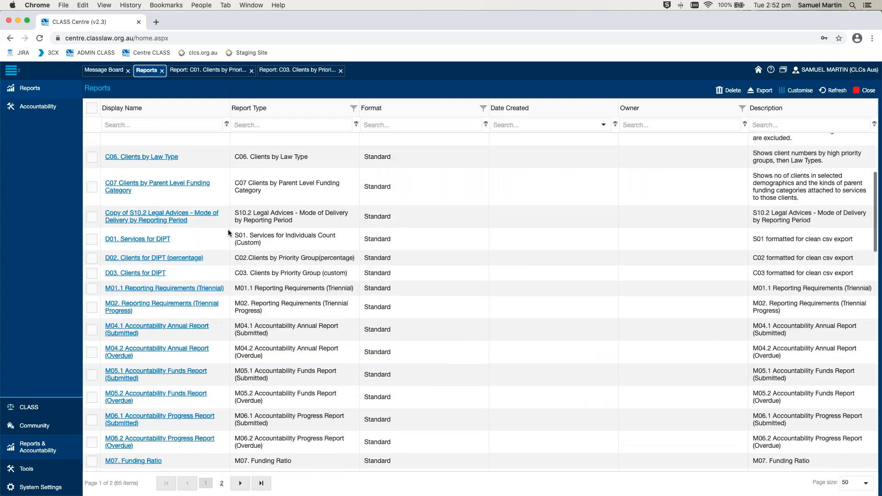
scroll(229, 232, "down", 8)
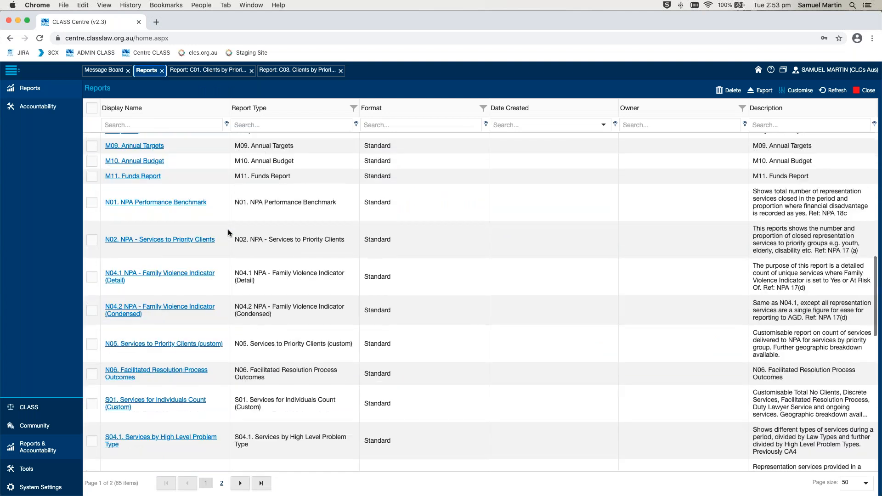
scroll(229, 232, "down", 4)
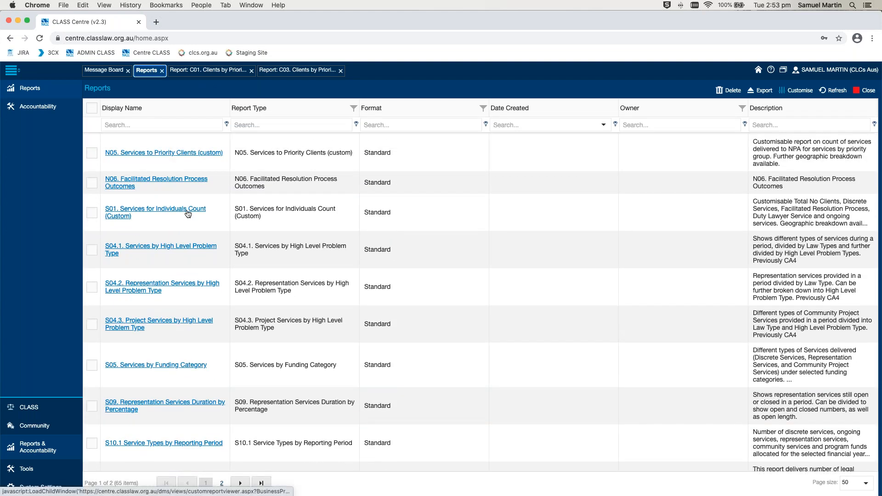
left_click(188, 214)
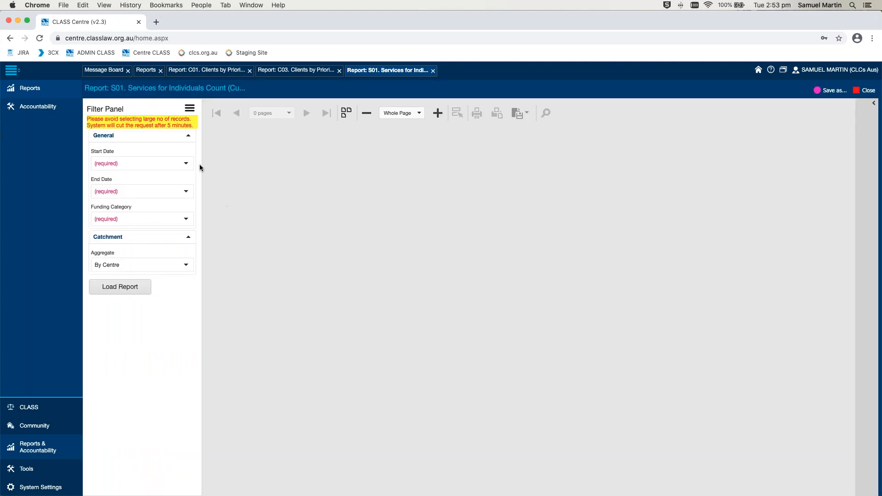
- Set the S01 report period to start on 10/03/2020 and end on 9/03/2021
left_click(186, 163)
left_click(100, 179)
left_click(128, 222)
left_click(186, 191)
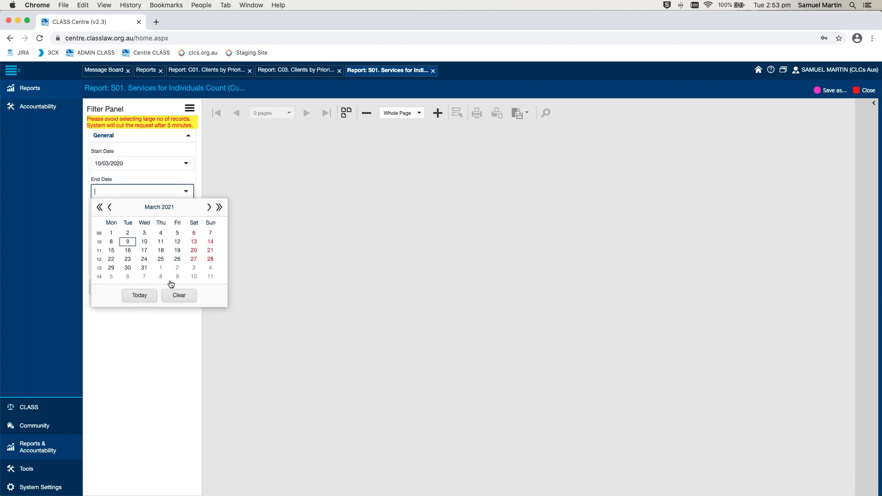
left_click(140, 296)
- Select all funding categories and load the S01 report, displaying it at Page Width
left_click(185, 219)
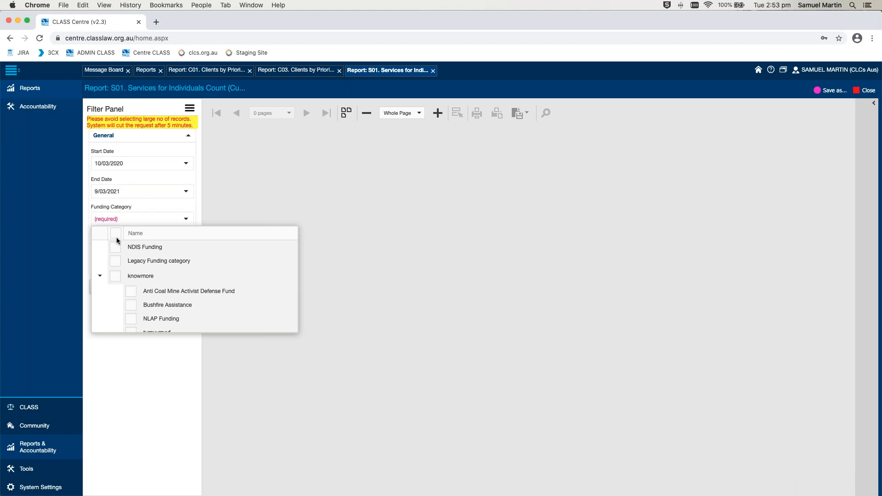
left_click(116, 233)
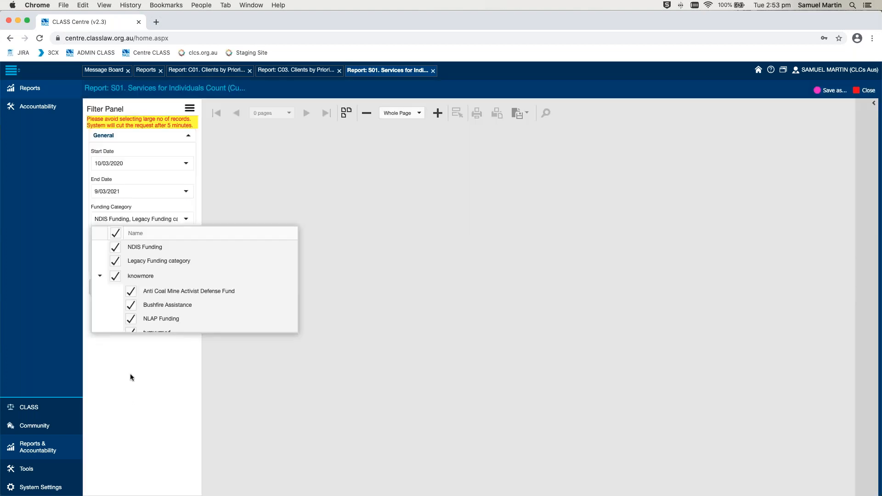
left_click(130, 373)
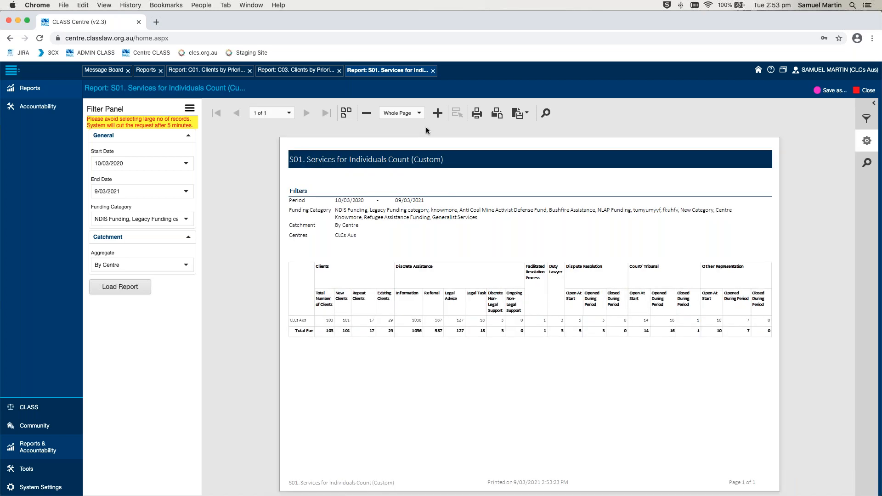
left_click(422, 115)
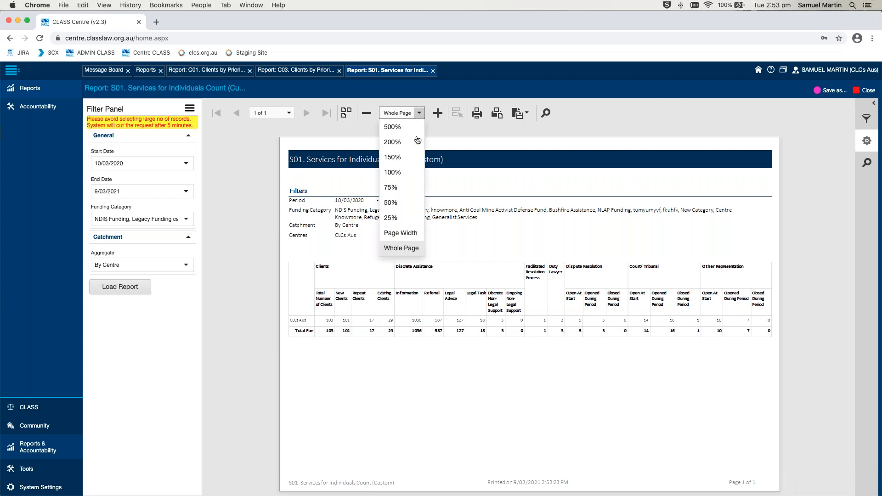
left_click(400, 234)
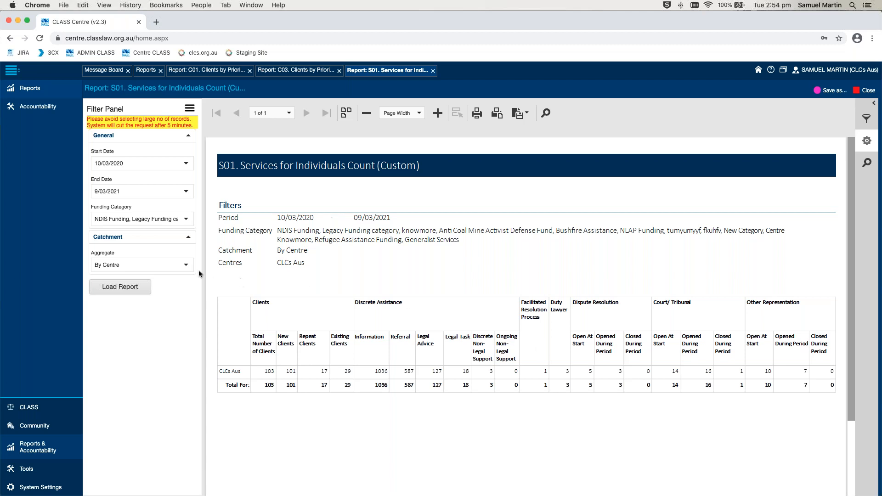
- Set the S01 catchment aggregate to By Office Location and choose No4 as the office location
left_click(187, 267)
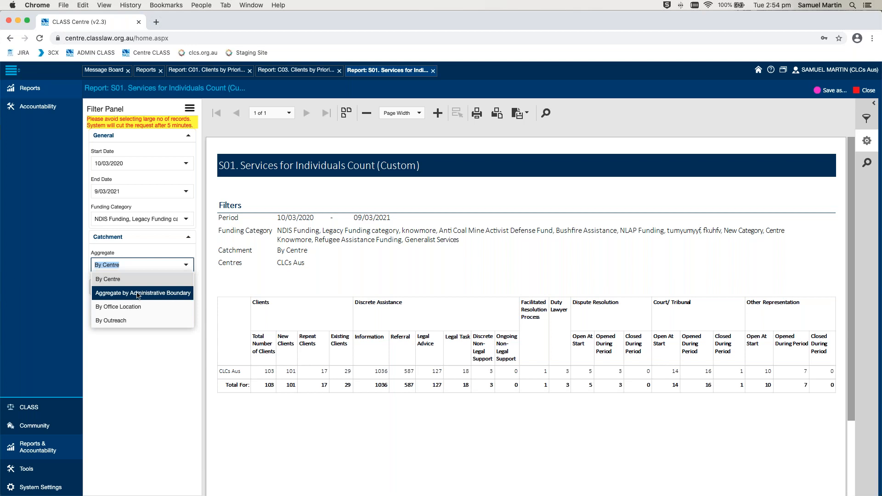
left_click(145, 305)
left_click(186, 293)
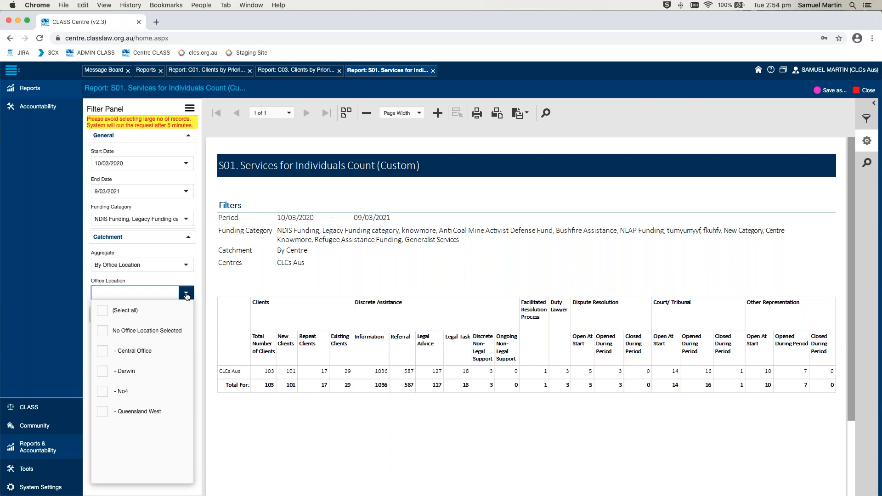
left_click(173, 393)
left_click(197, 384)
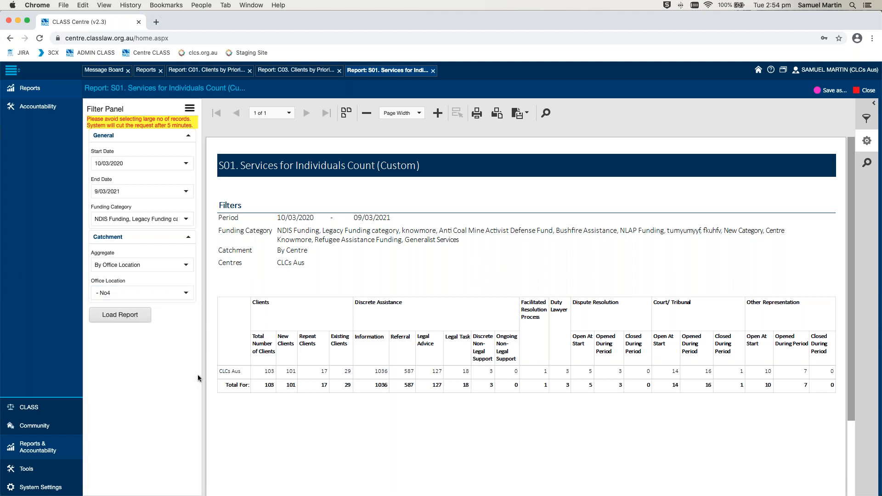
- Reload the S01 report for the chosen office location and examine its service counts at Page Width
left_click(133, 317)
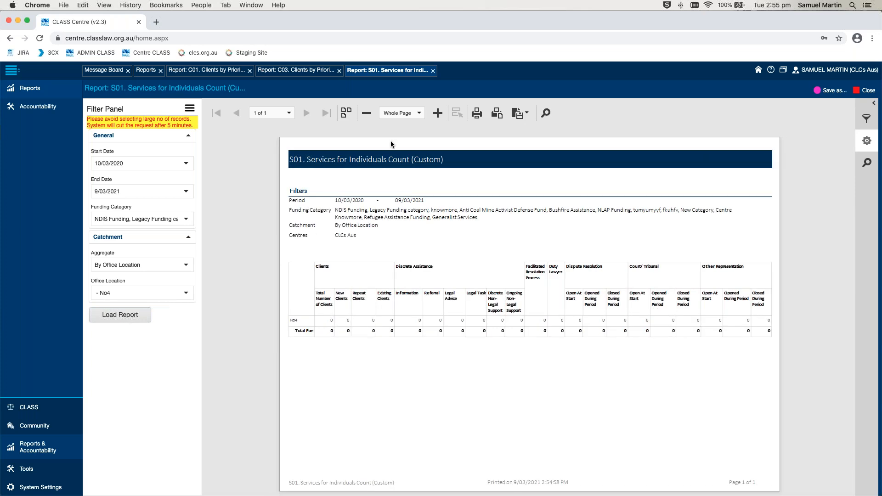
left_click(419, 113)
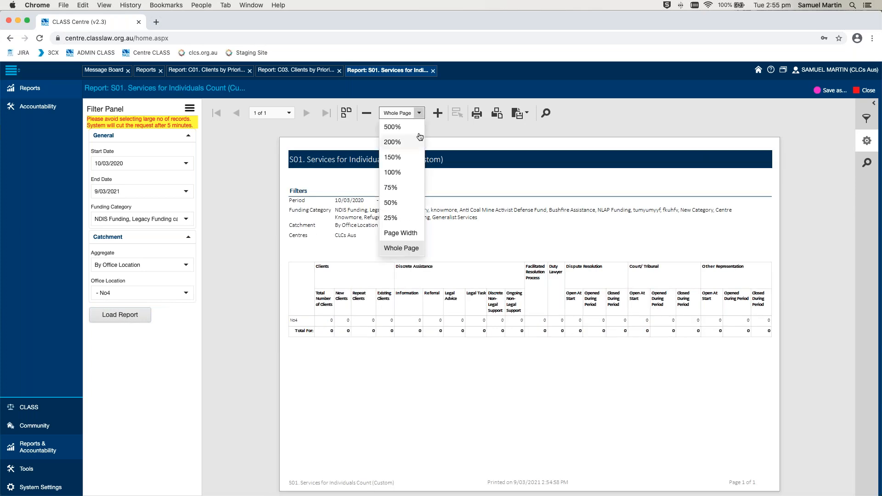
left_click(400, 233)
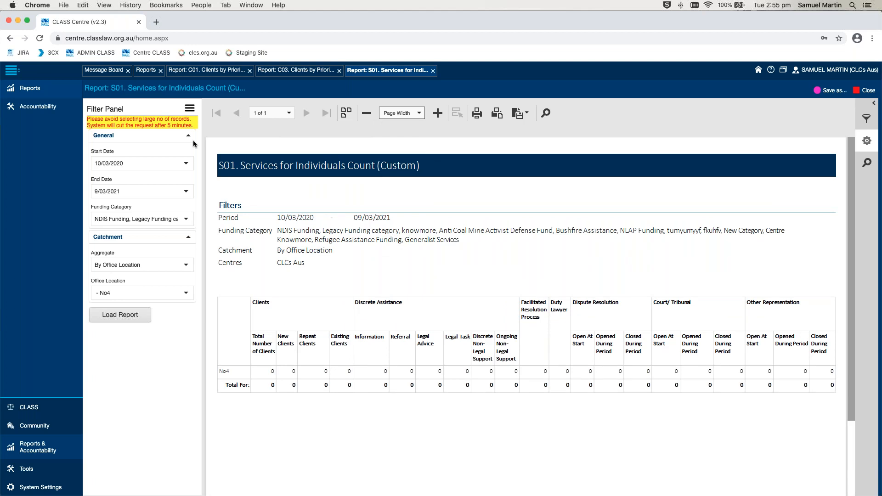
- Return to the reports list and examine the remaining service reports, from S04.1 through the drilldown reports, with their descriptions
left_click(146, 70)
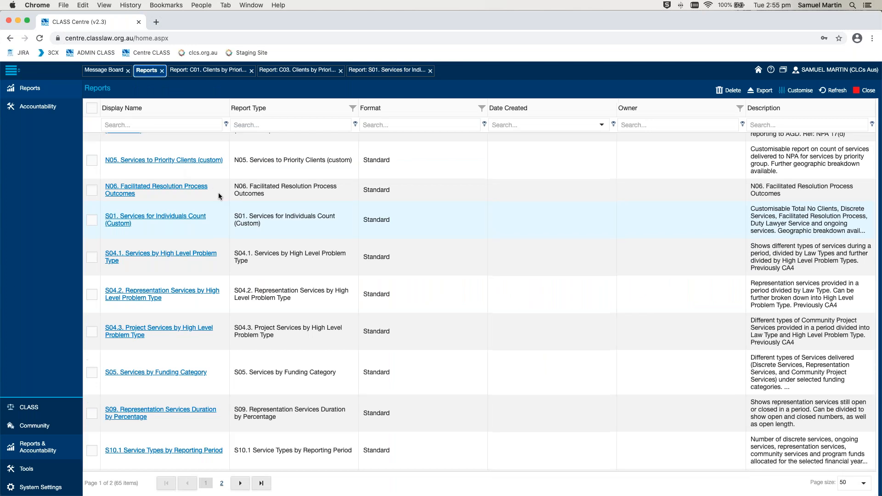
scroll(220, 196, "down", 1)
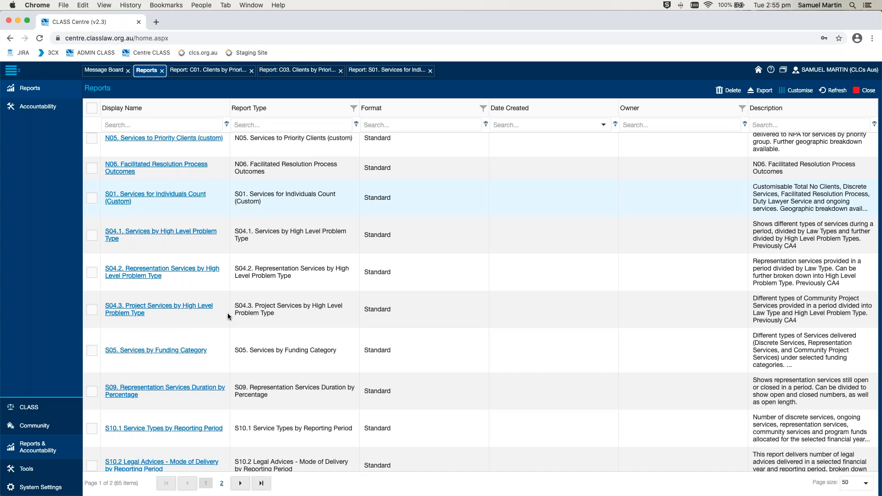
scroll(227, 313, "down", 4)
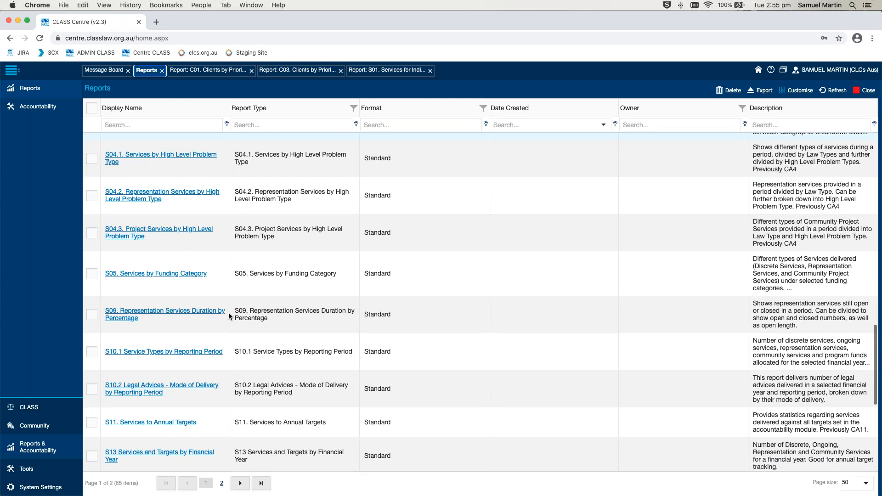
scroll(229, 314, "down", 3)
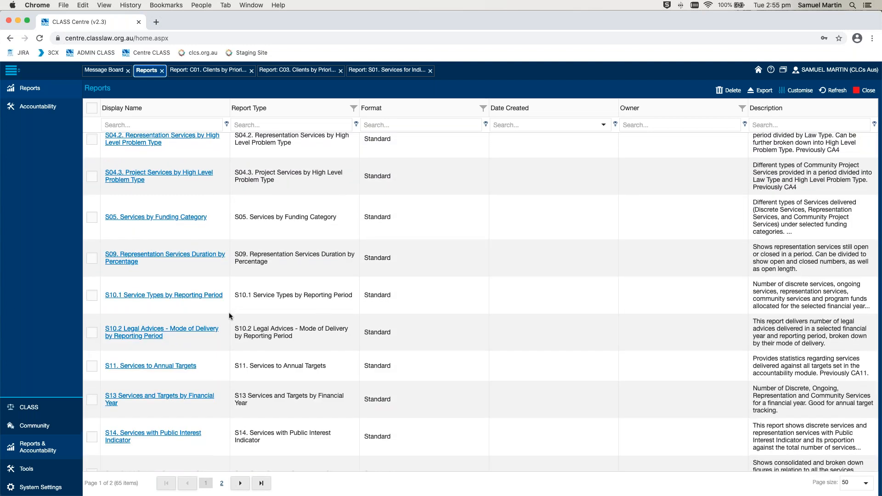
scroll(229, 315, "down", 2)
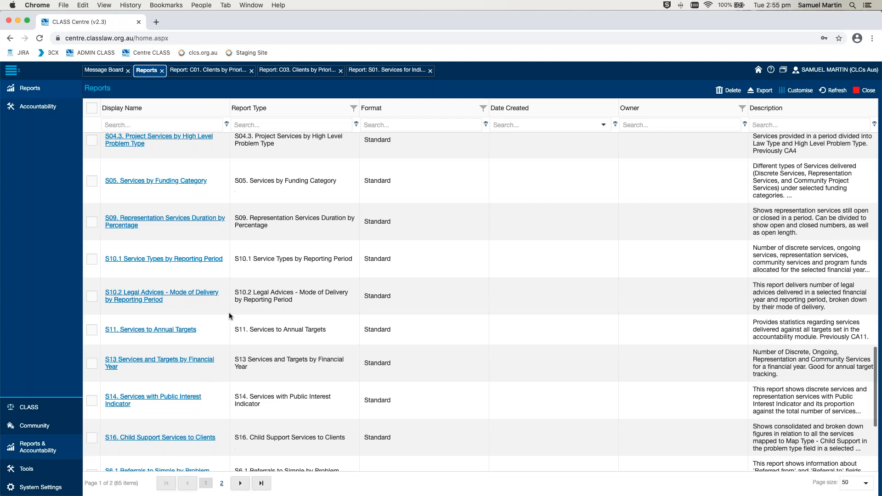
scroll(229, 316, "down", 3)
scroll(229, 316, "down", 5)
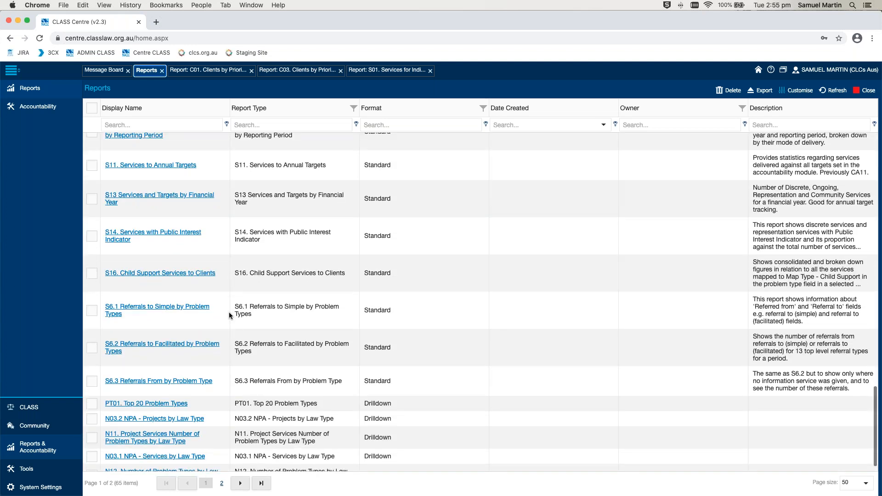
scroll(229, 315, "down", 1)
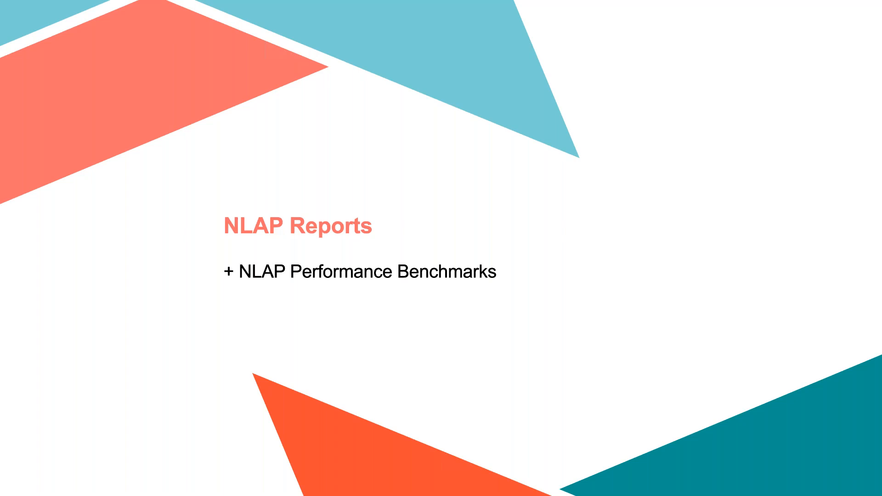
- Return to the CLASS reports list and examine the NPA reports from N01 to N06 with their descriptions
key("ctrl+Left")
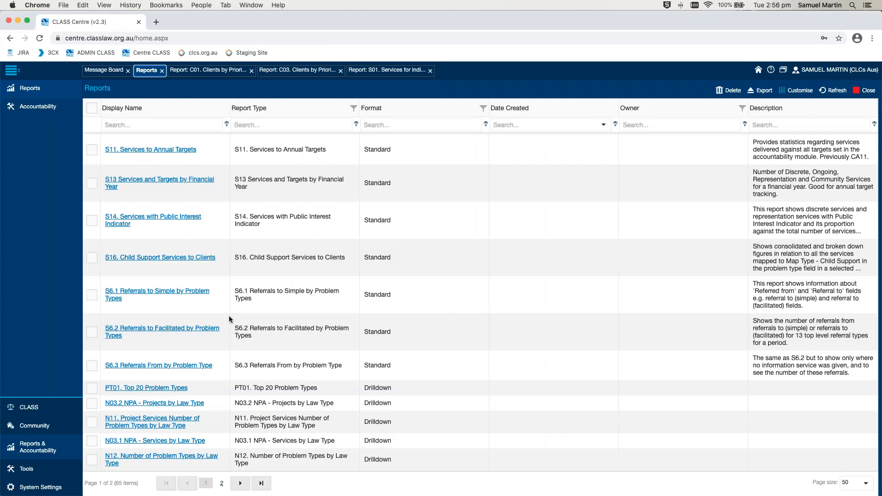
scroll(230, 319, "up", 5)
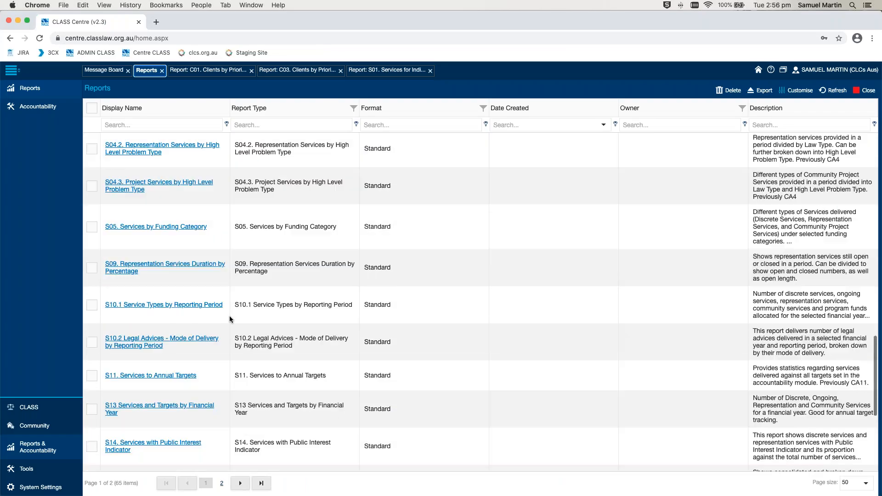
scroll(230, 318, "up", 3)
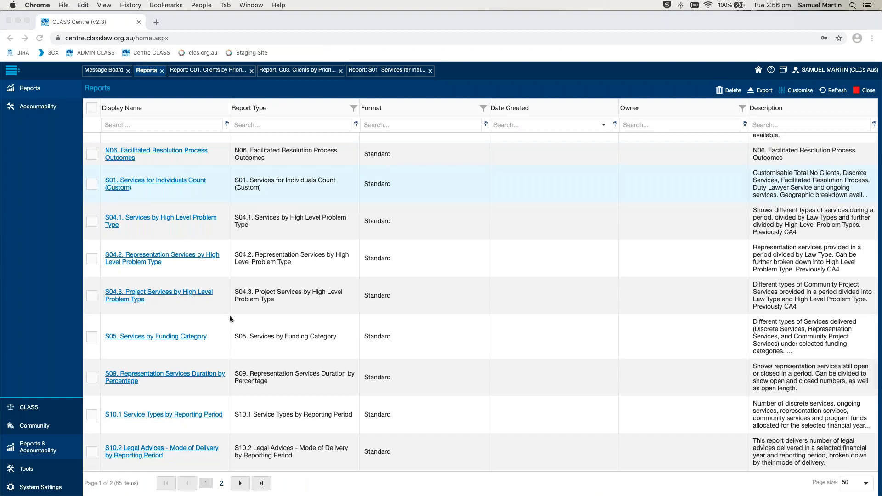
key("ctrl+Right")
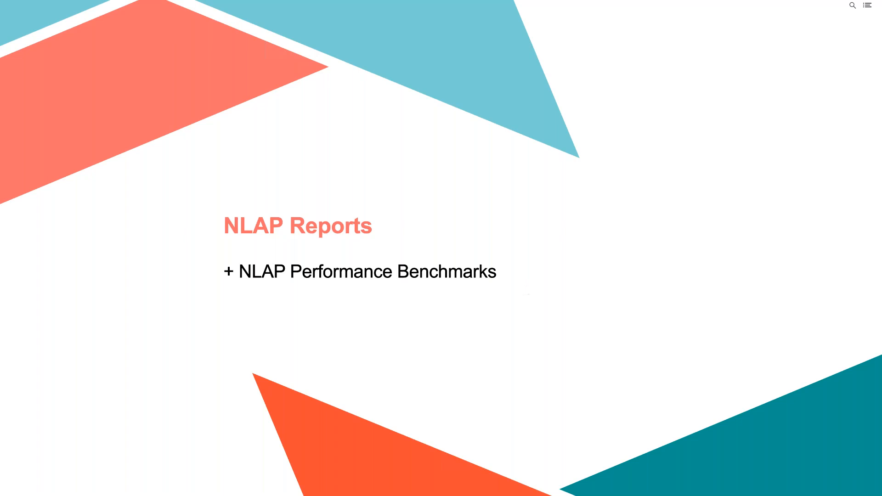
key("ctrl+Left")
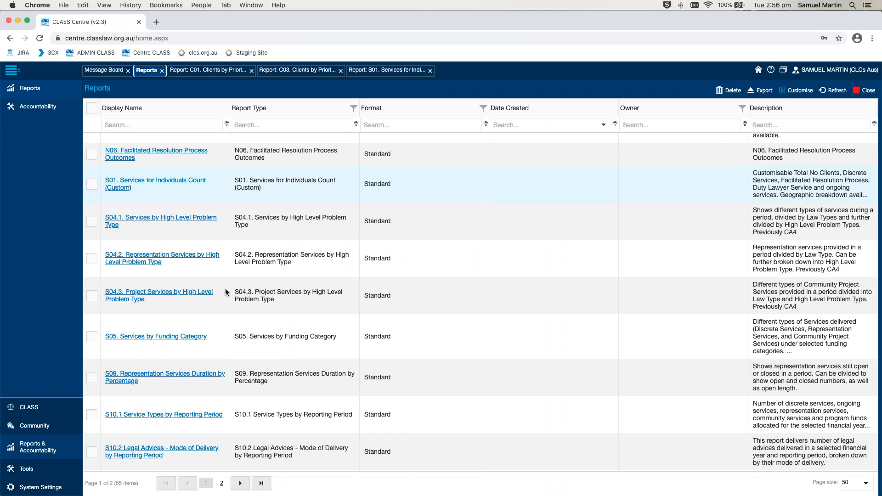
scroll(225, 288, "up", 1)
scroll(225, 290, "up", 5)
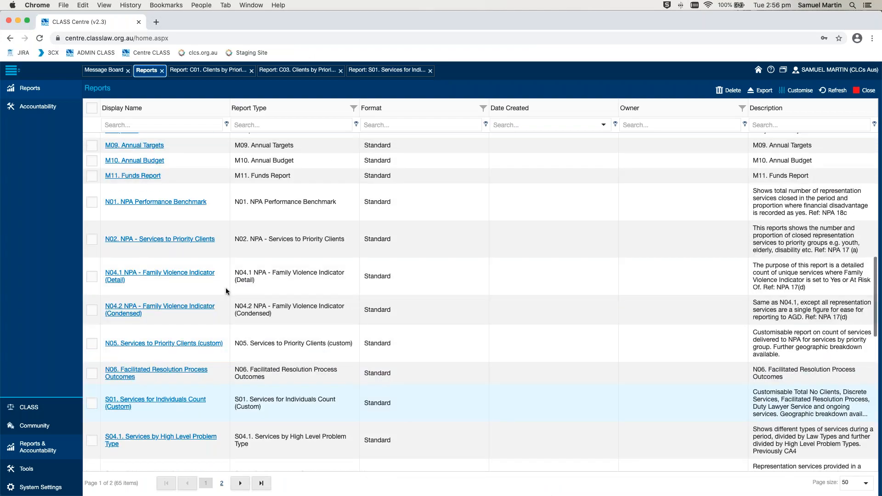
scroll(226, 289, "up", 3)
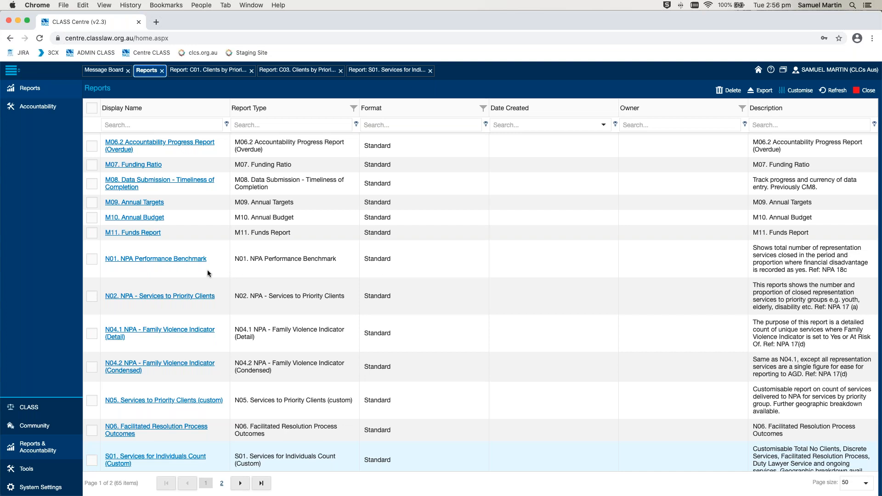
scroll(201, 269, "up", 1)
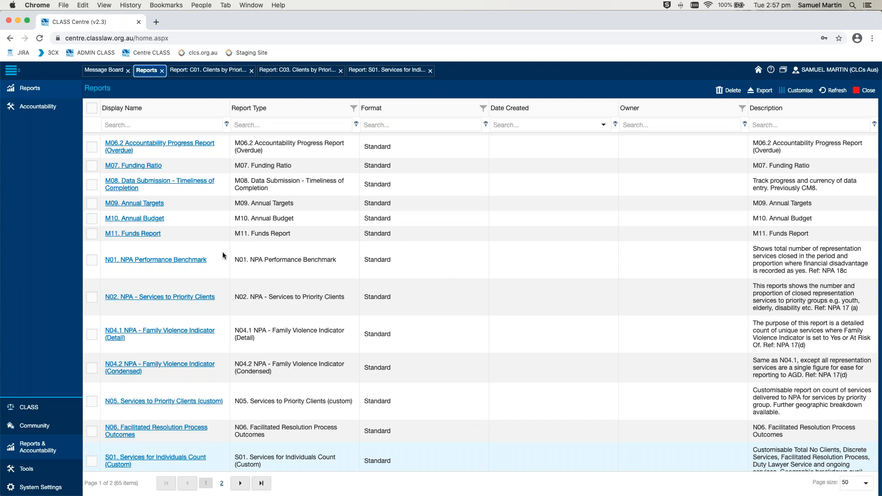
scroll(222, 255, "down", 1)
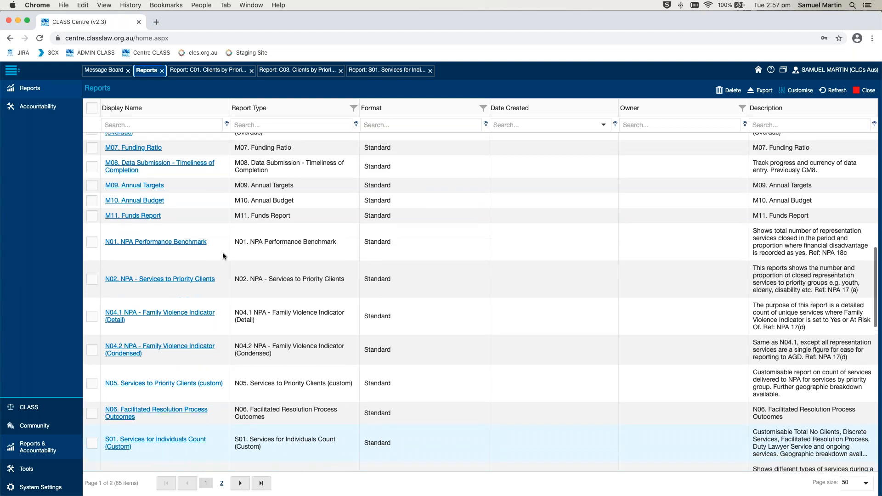
scroll(222, 255, "up", 1)
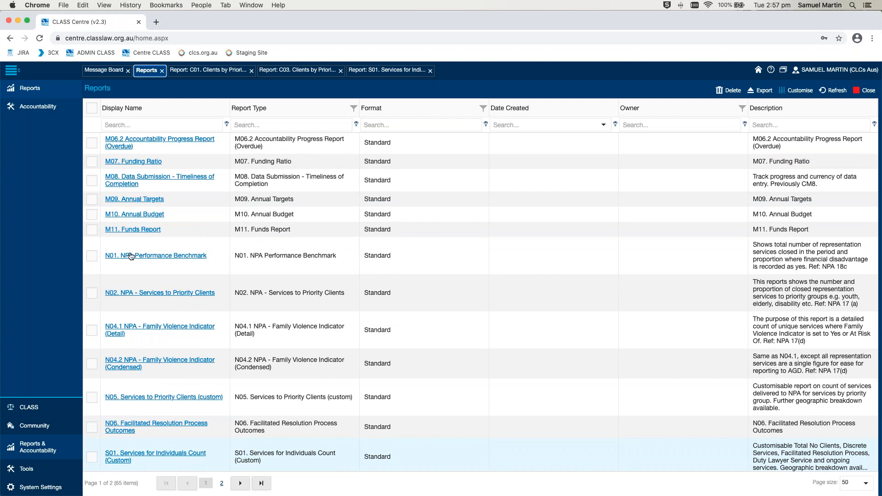
- Filter the report display names by n0, check the n1 reports as well, and set the filter back to n0
left_click(150, 125)
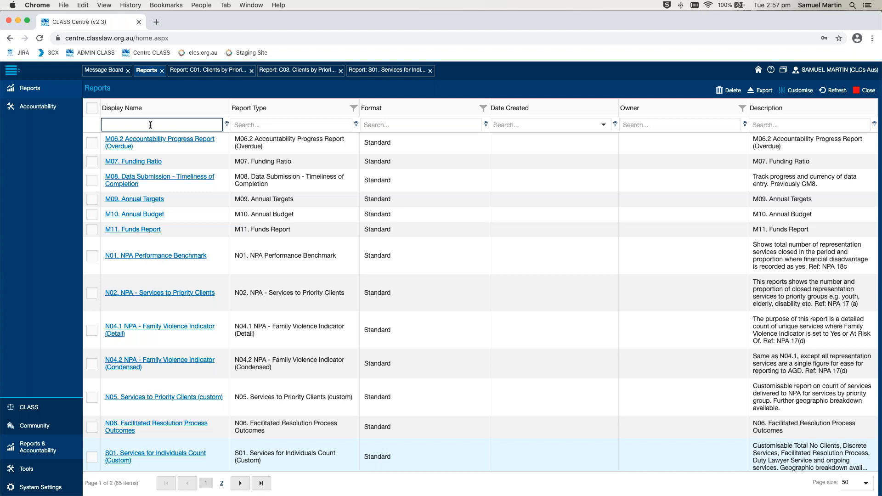
type("n0")
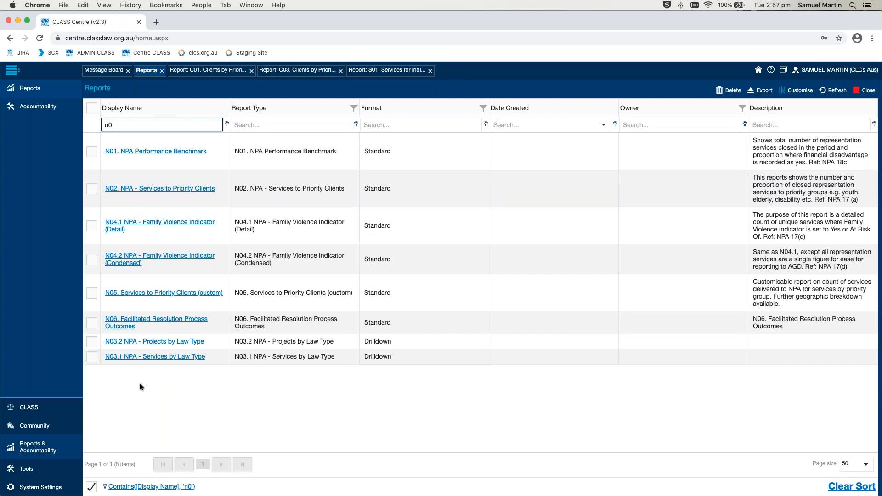
key("BackSpace")
type("1")
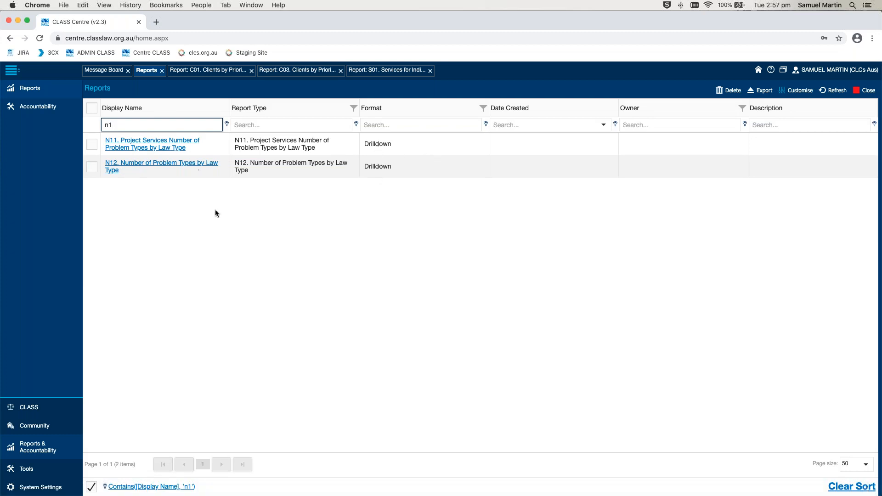
key("BackSpace")
type("0")
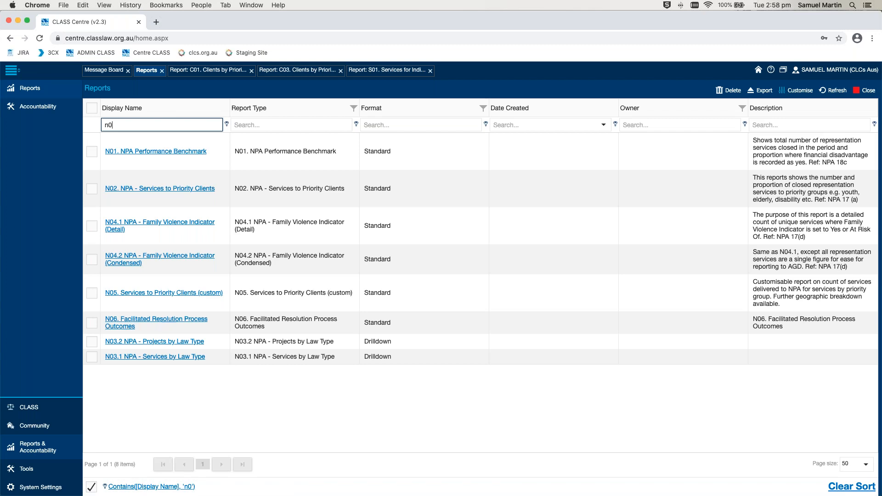
- Open the N01 NPA Performance Benchmark report and set its period from 10/03/2020 to 9/03/2021
left_click(192, 152)
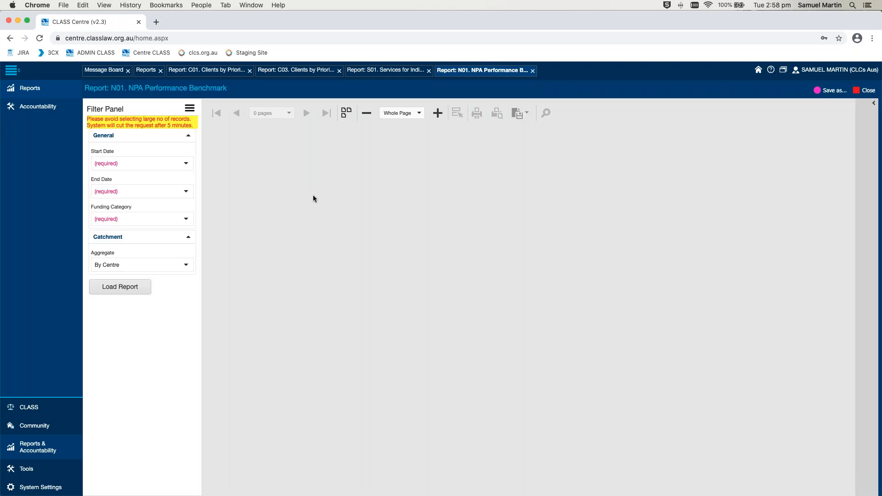
left_click(186, 163)
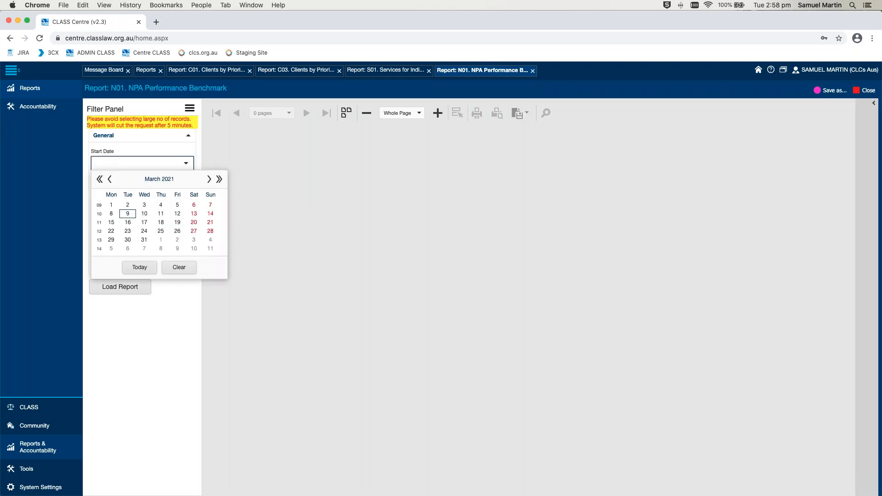
left_click(128, 223)
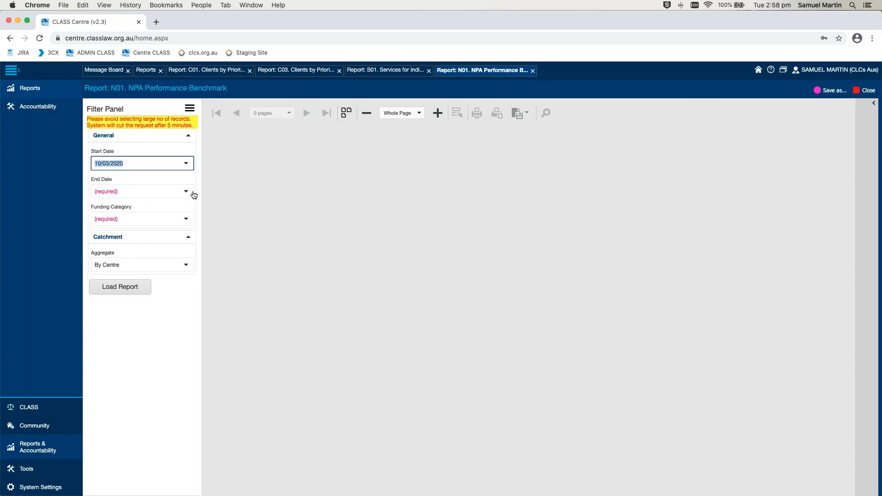
left_click(186, 191)
left_click(139, 295)
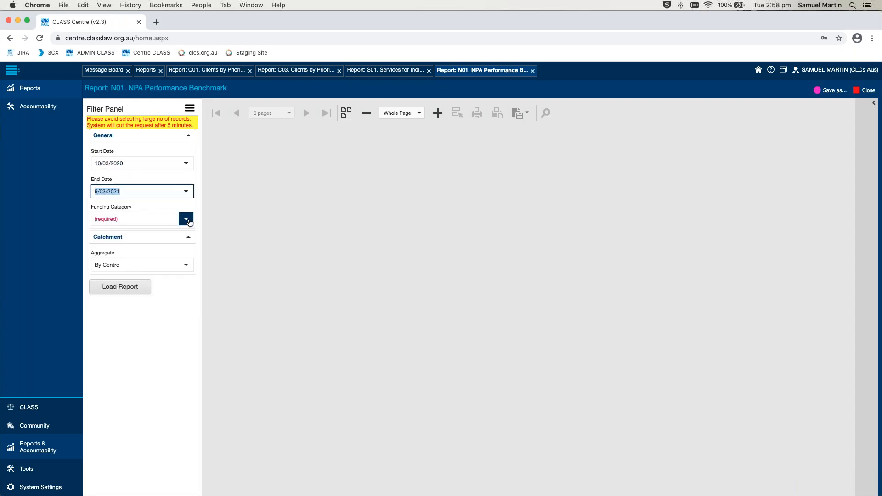
- Select all funding categories and load the N01 report, displaying it at Page Width
left_click(186, 219)
left_click(116, 244)
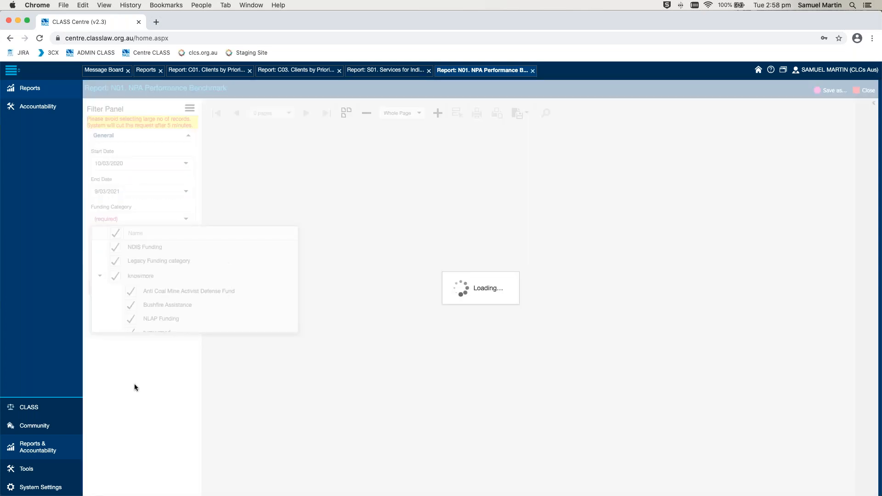
left_click(134, 384)
left_click(126, 288)
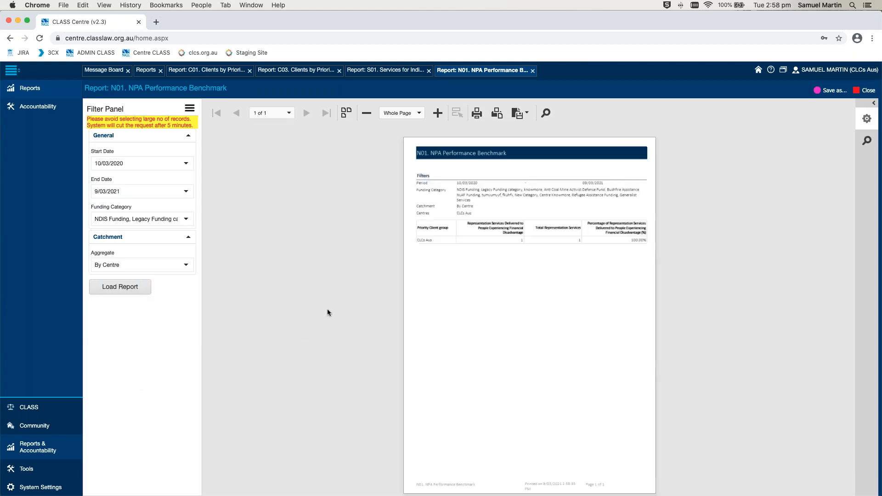
left_click(418, 114)
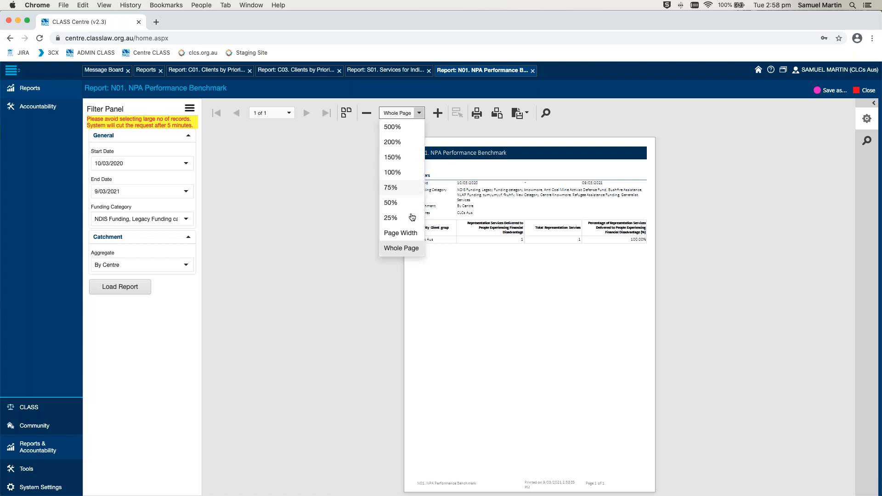
left_click(399, 232)
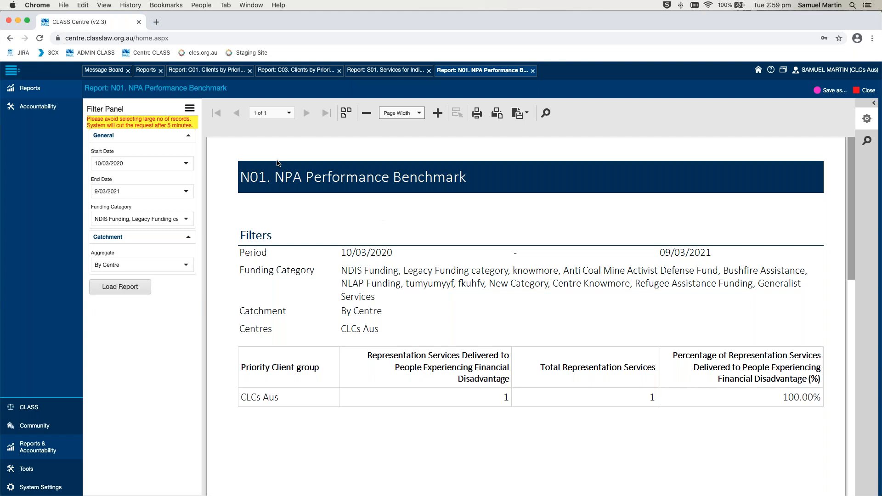
- Open the N02 NPA - Services to Priority Clients report from the reports list and set its period from 10/03/2020 to 9/03/2021
left_click(147, 72)
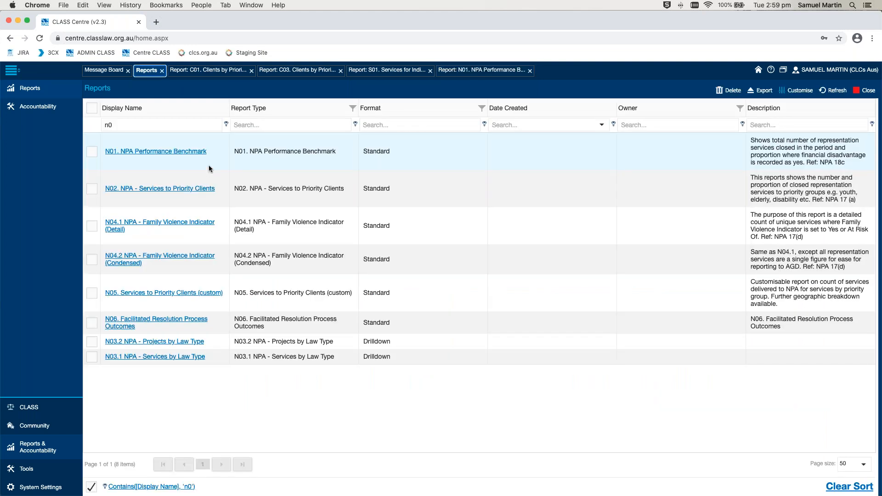
left_click(212, 191)
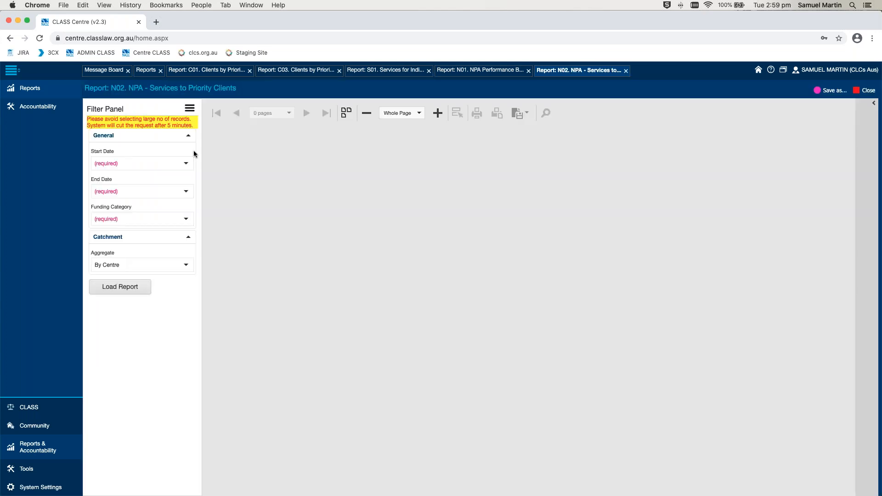
left_click(188, 162)
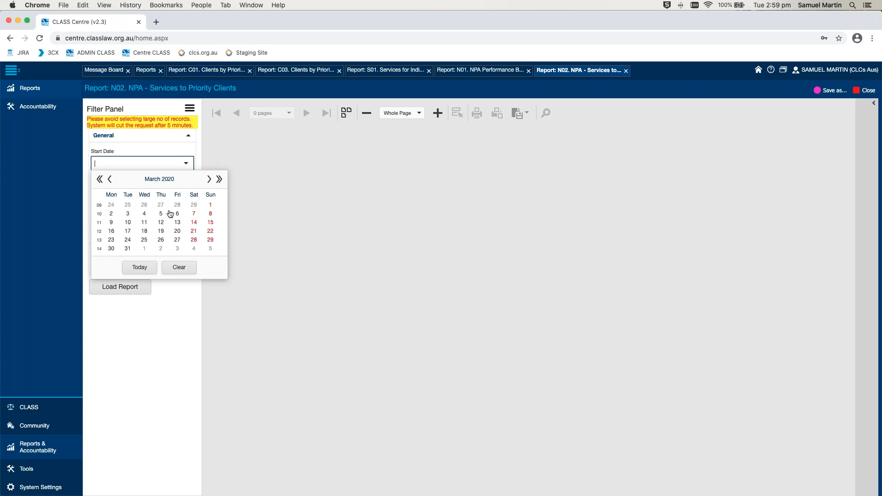
left_click(128, 223)
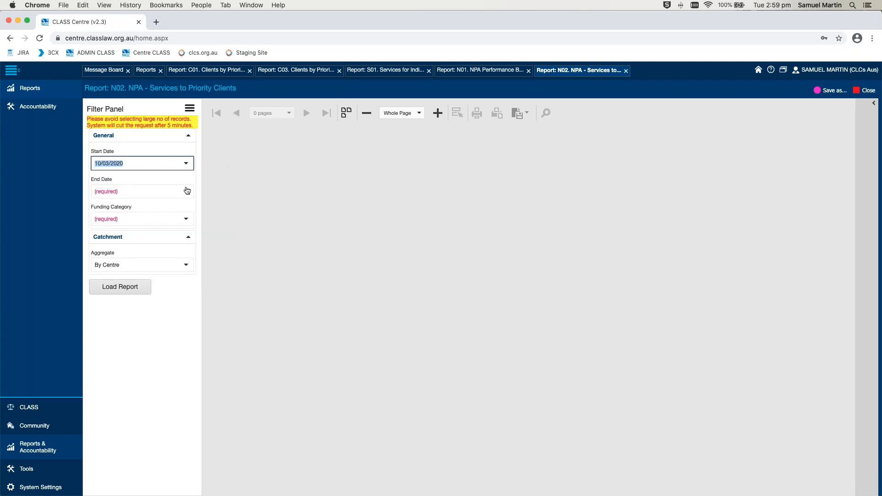
left_click(186, 191)
left_click(139, 295)
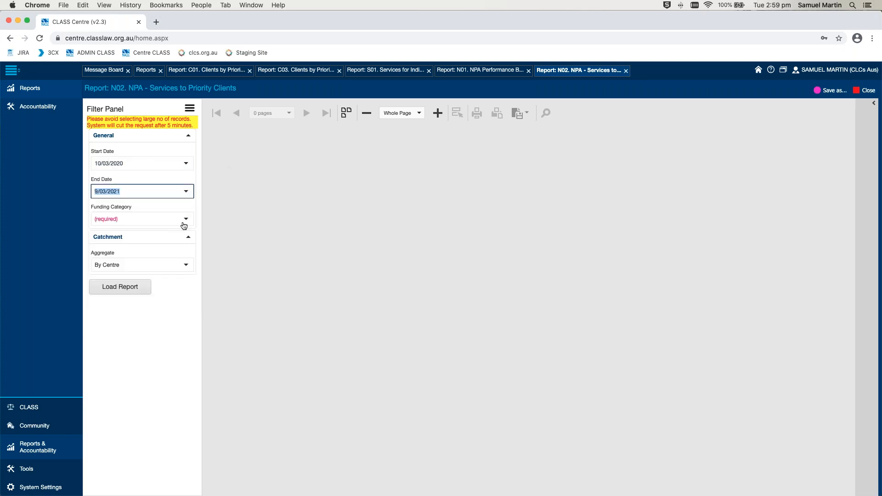
- Select all funding categories and load the N02 report by centre, displaying it at Page Width
left_click(185, 218)
left_click(117, 234)
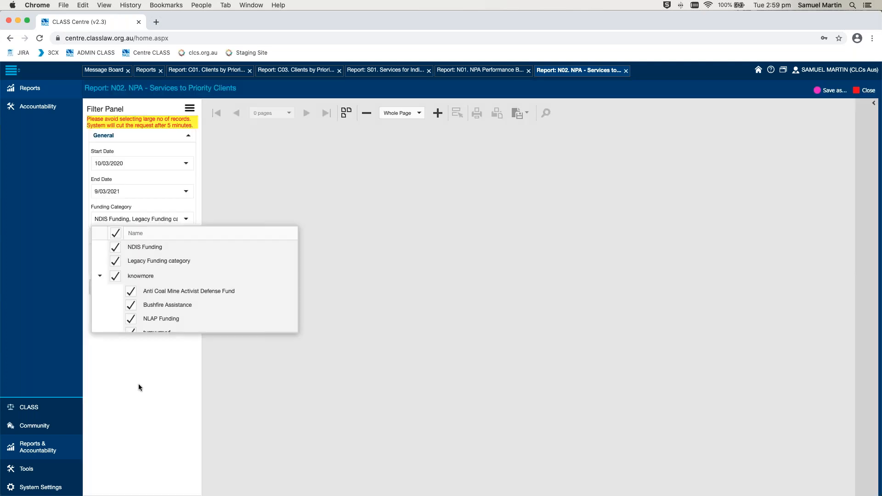
left_click(139, 384)
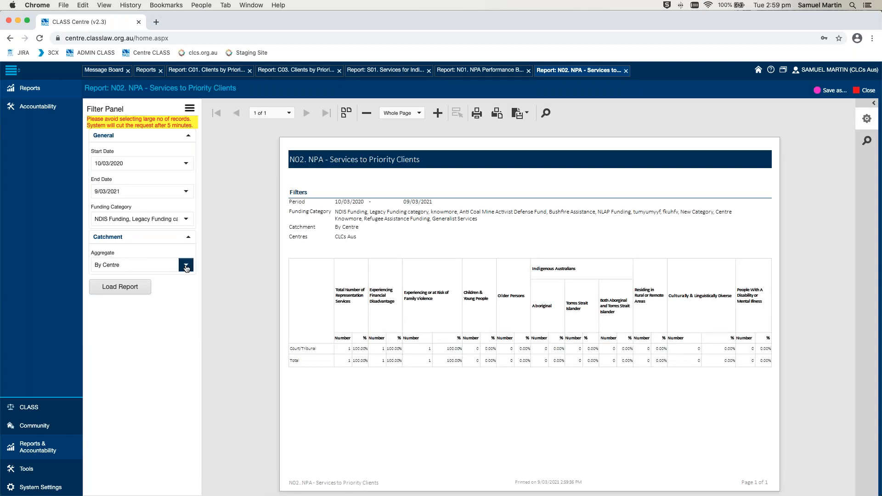
left_click(186, 268)
left_click(181, 278)
left_click(418, 113)
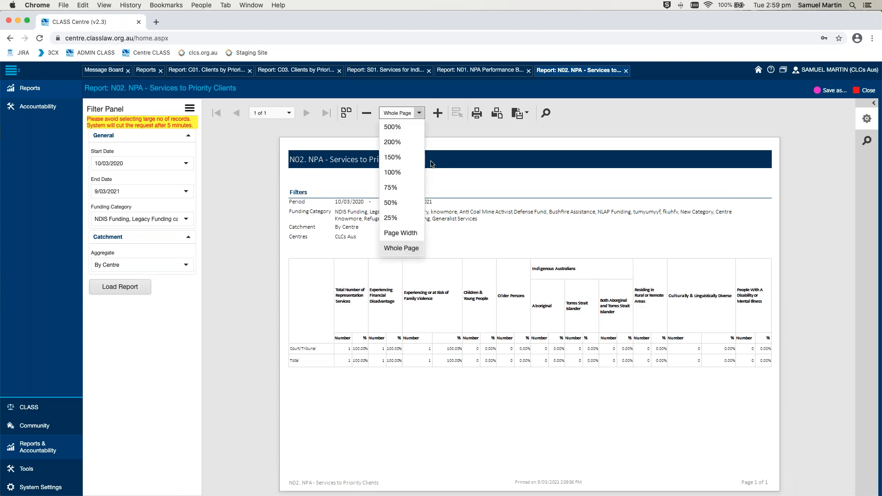
left_click(405, 232)
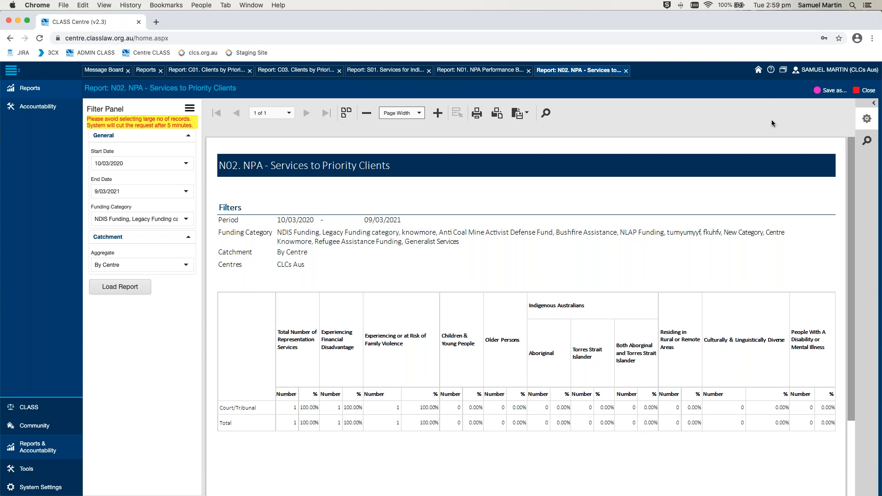
- Advance the presentation to the Telling Stories With Data slide, and bring up the loaded C03 report in CLASS to examine its client figures
left_click(146, 70)
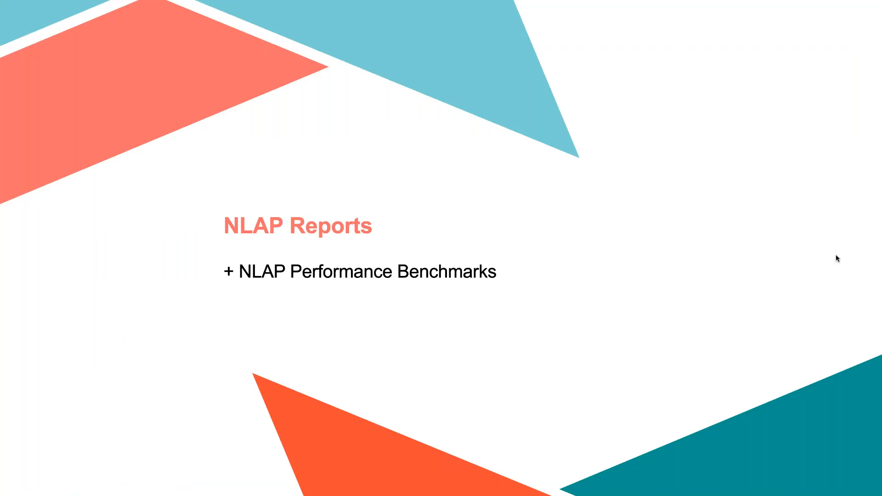
key("Right")
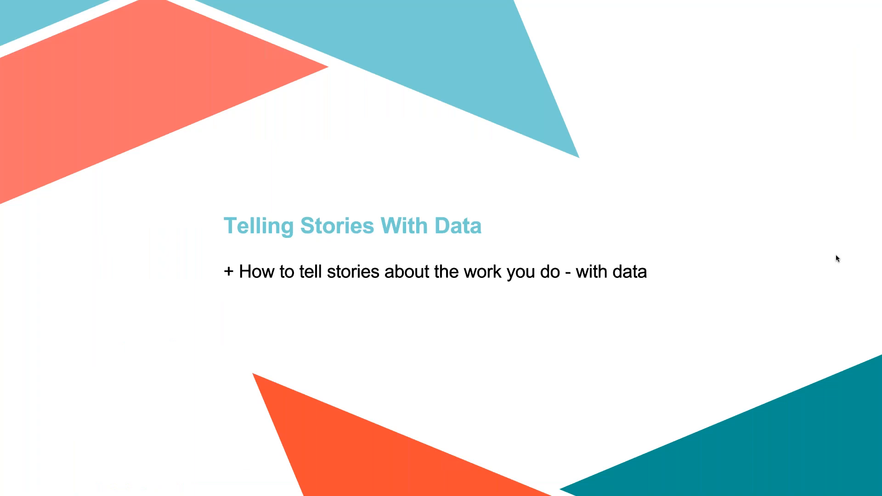
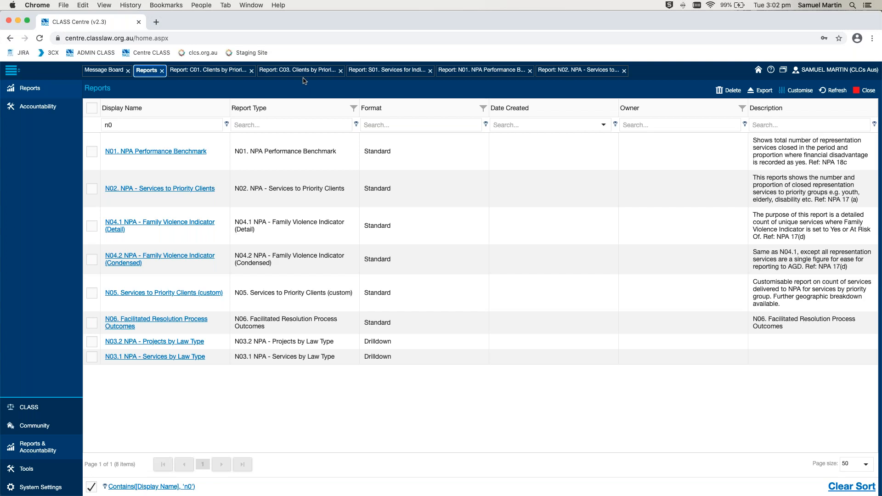
left_click(306, 74)
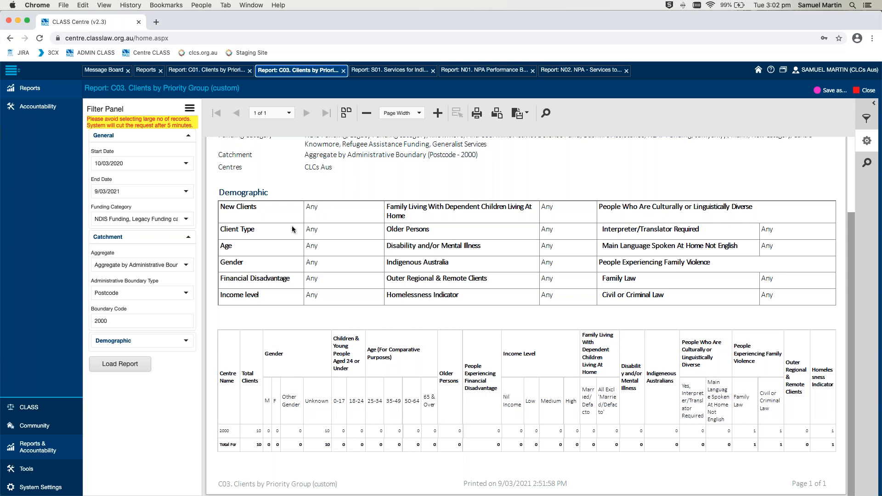
- Set the C03 report's catchment aggregate to By Centre and reload the report, displaying it at Page Width
left_click(184, 267)
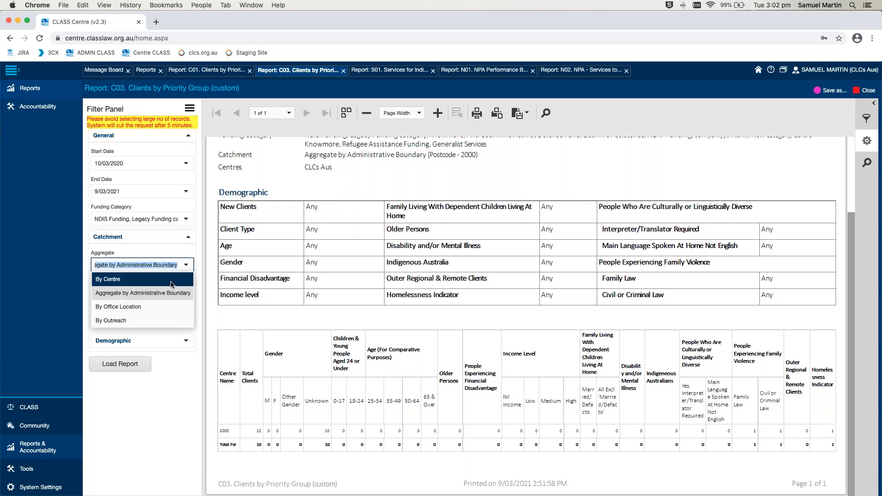
left_click(120, 277)
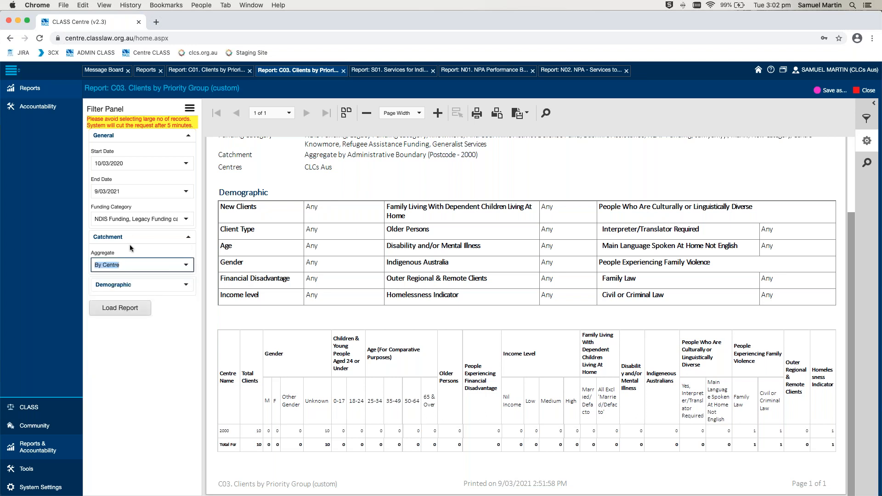
left_click(187, 238)
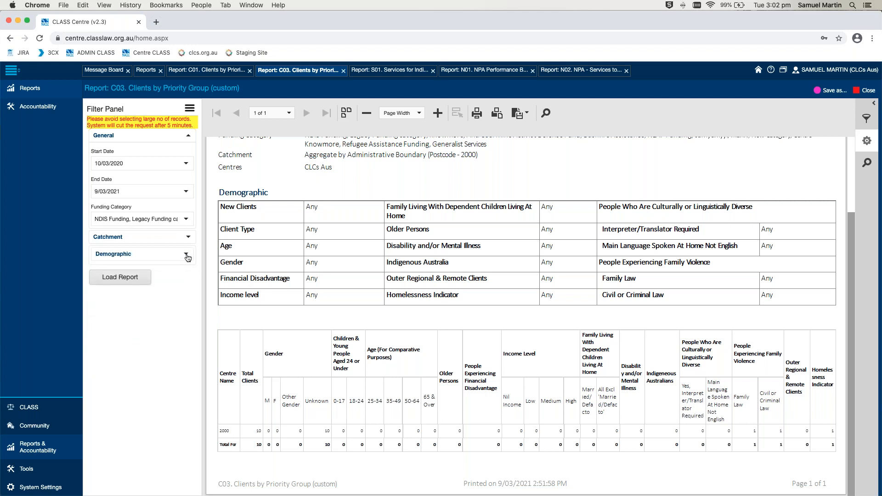
left_click(186, 255)
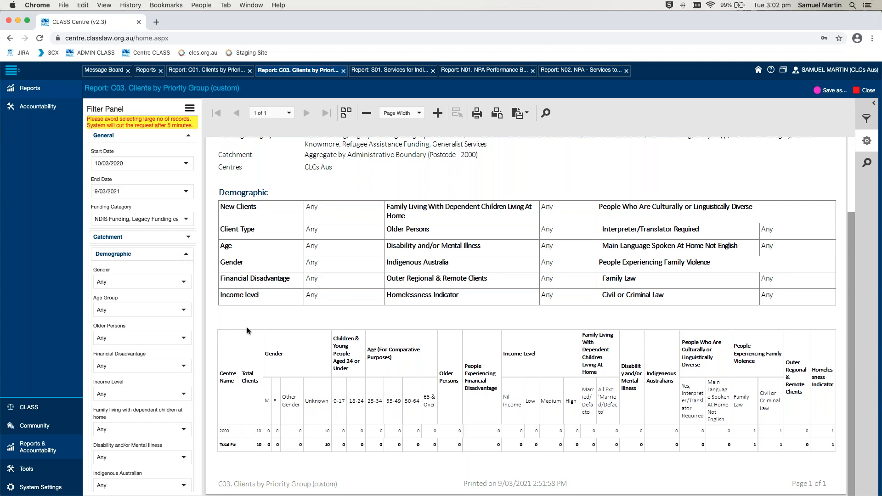
left_click(187, 256)
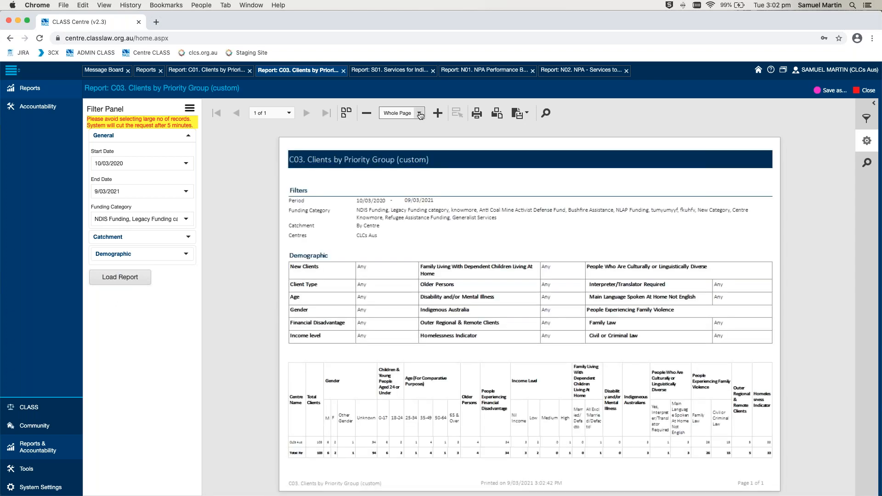
left_click(419, 115)
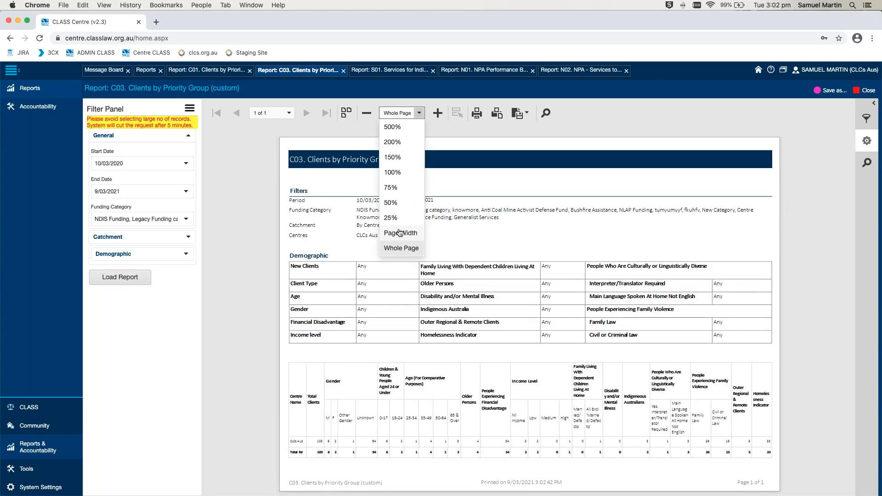
left_click(398, 228)
scroll(351, 365, "down", 3)
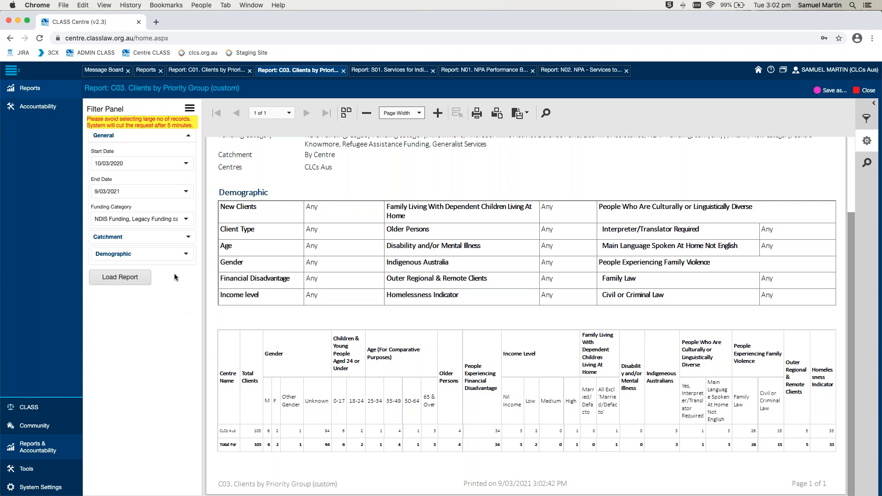
- Filter the C03 report's demographics to age group 0-17 and reload it at Page Width to examine the client figures
left_click(187, 256)
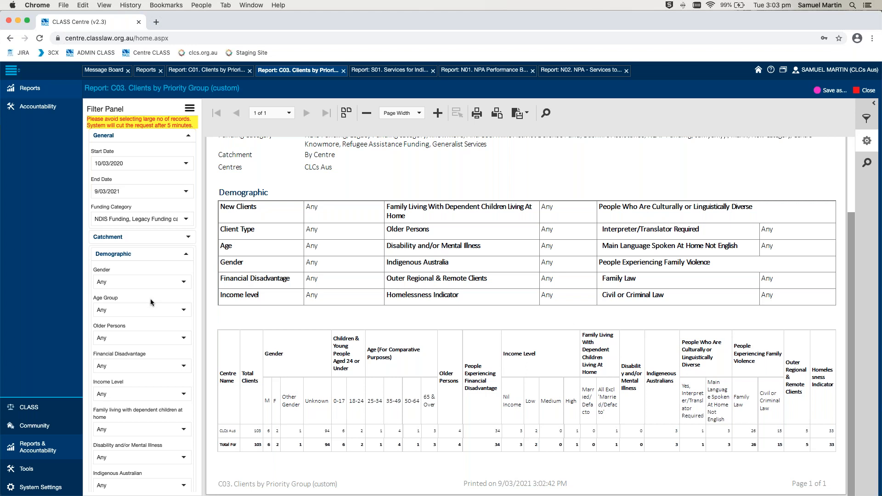
left_click(180, 310)
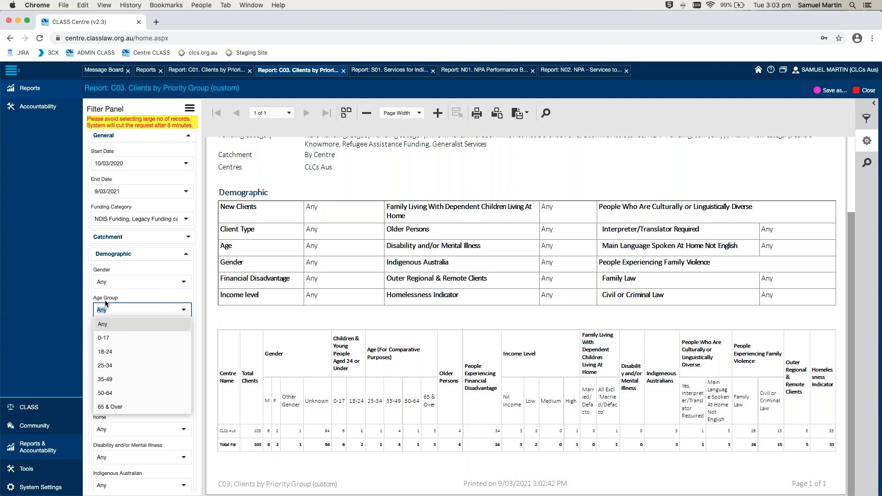
left_click(109, 338)
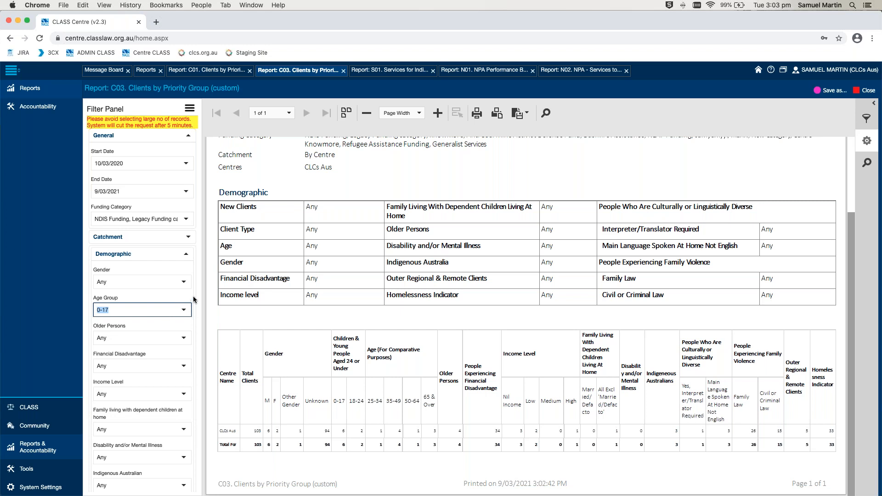
scroll(196, 294, "down", 6)
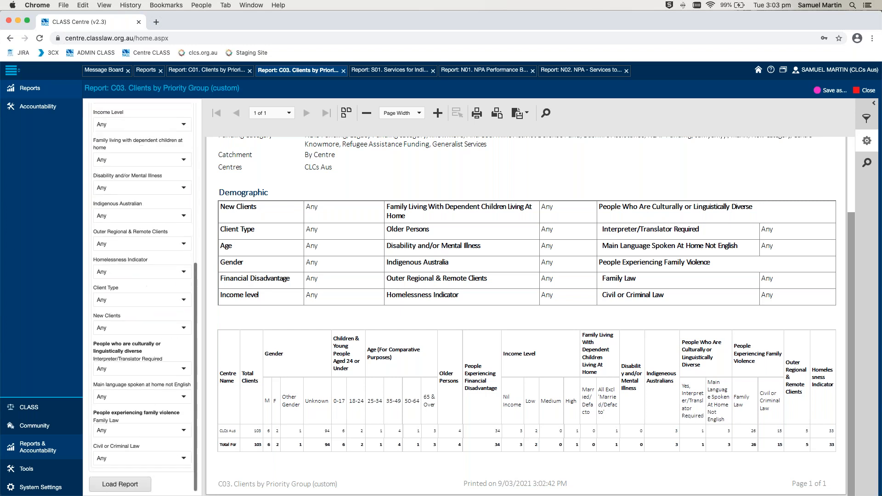
left_click(137, 488)
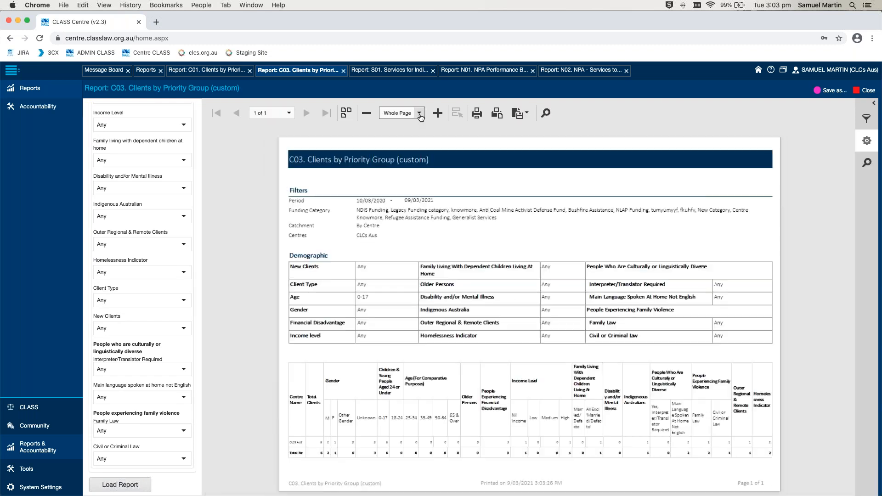
left_click(420, 113)
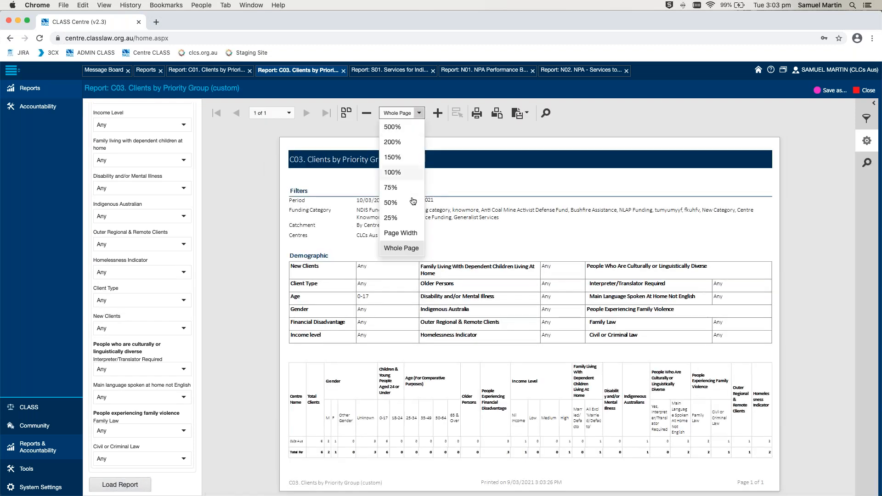
left_click(406, 235)
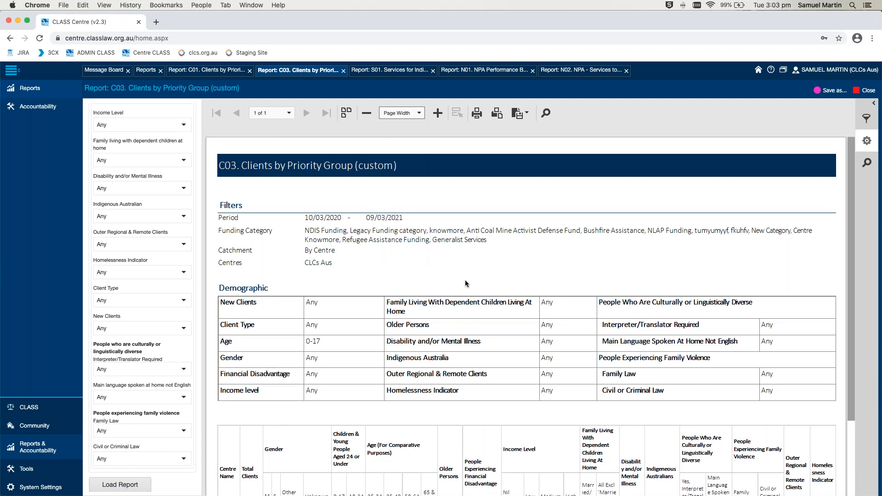
scroll(464, 280, "down", 5)
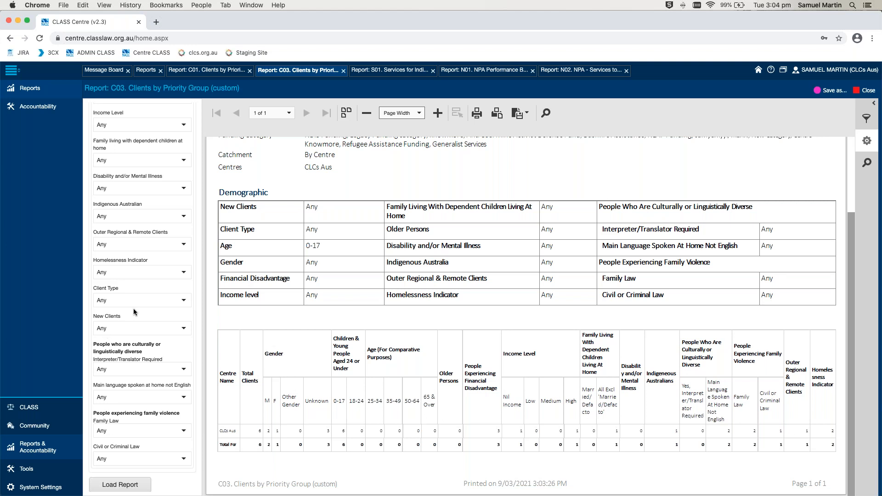
- Reset the Age Group filter to Any and set the Indigenous Australian filter to Yes
scroll(134, 313, "up", 3)
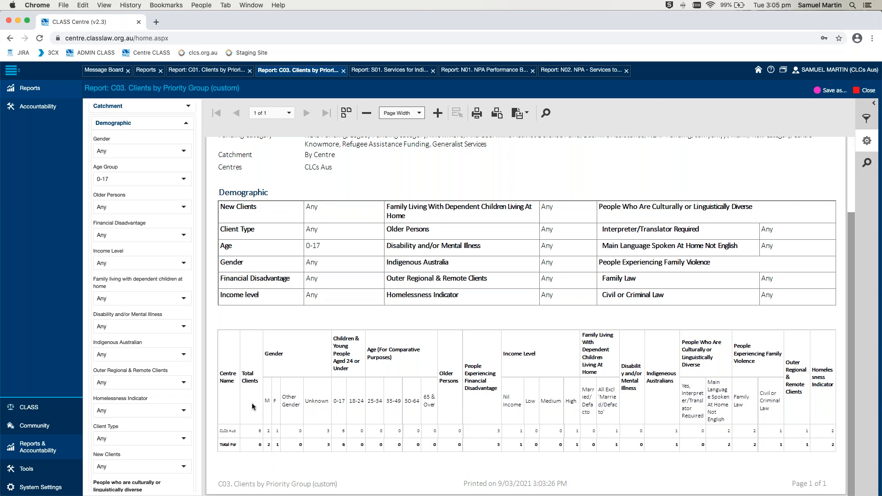
scroll(161, 335, "up", 3)
left_click(179, 315)
left_click(147, 326)
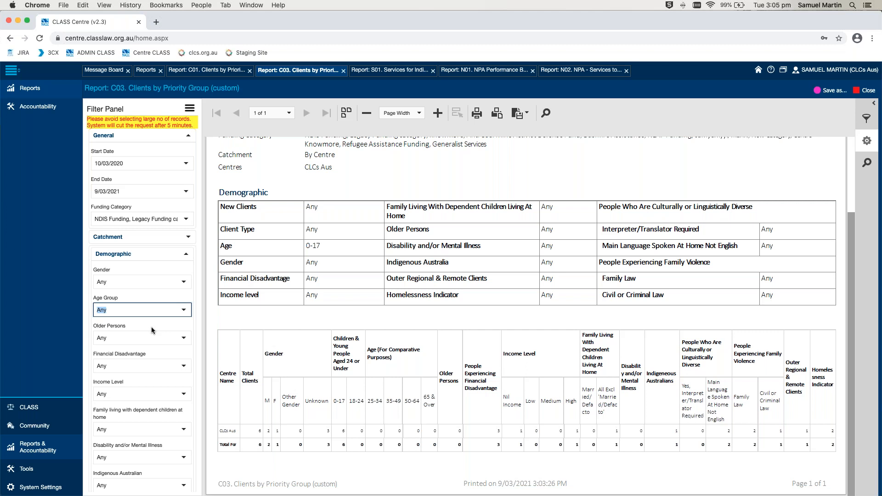
scroll(151, 327, "down", 5)
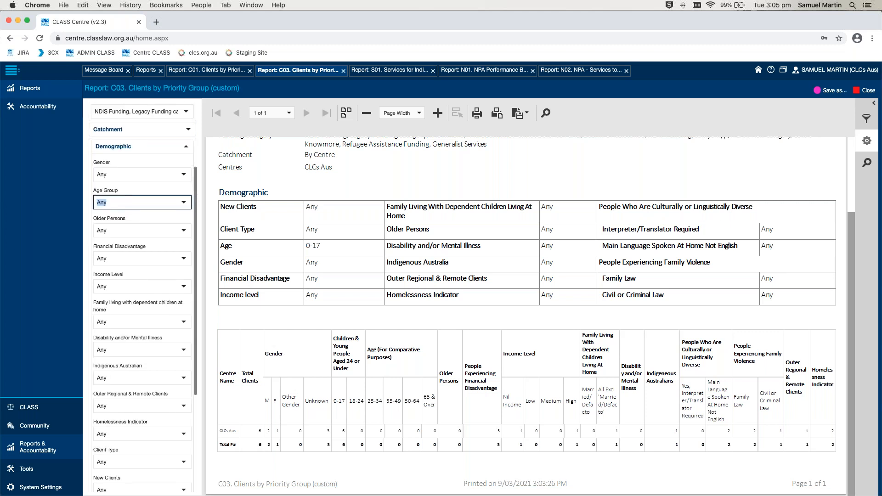
left_click(184, 321)
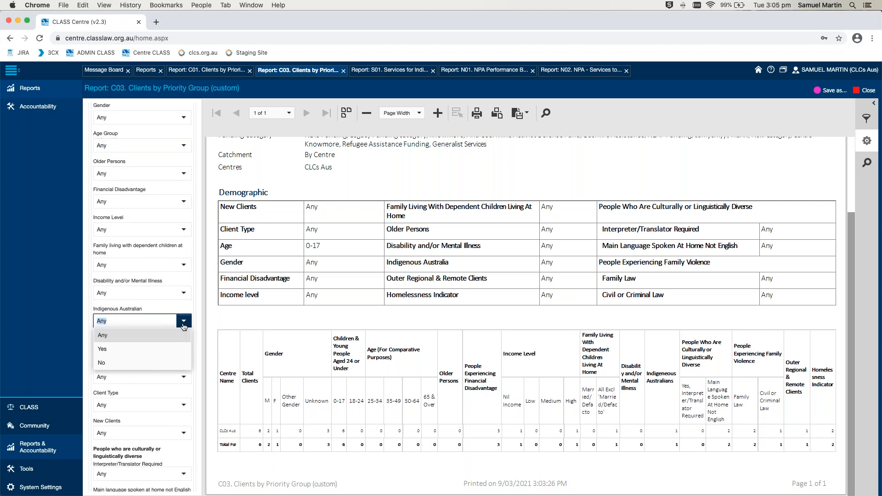
left_click(186, 348)
left_click(189, 348)
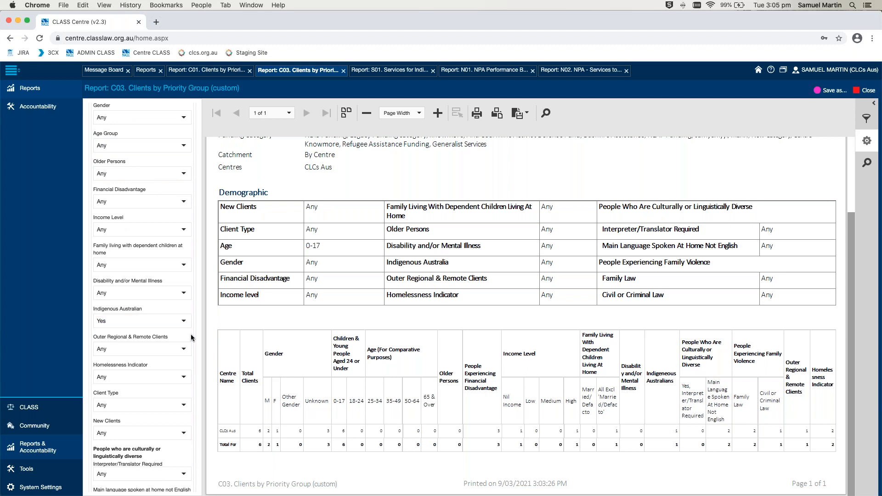
- Load the C03 report for Indigenous Australian clients and display its figures at Page Width
scroll(191, 334, "down", 3)
left_click(141, 482)
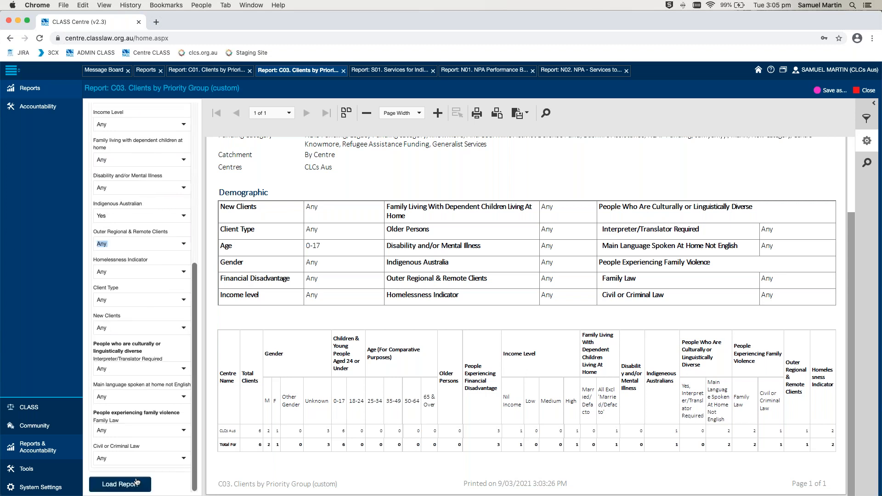
left_click(137, 482)
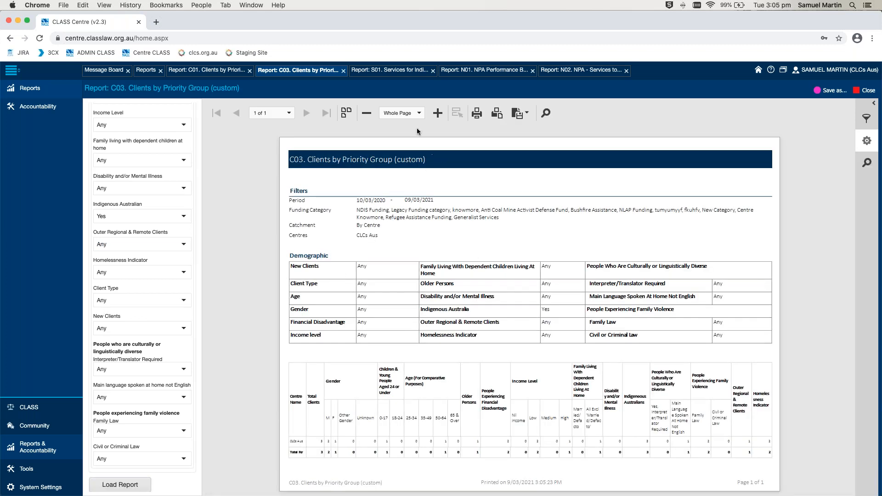
left_click(419, 115)
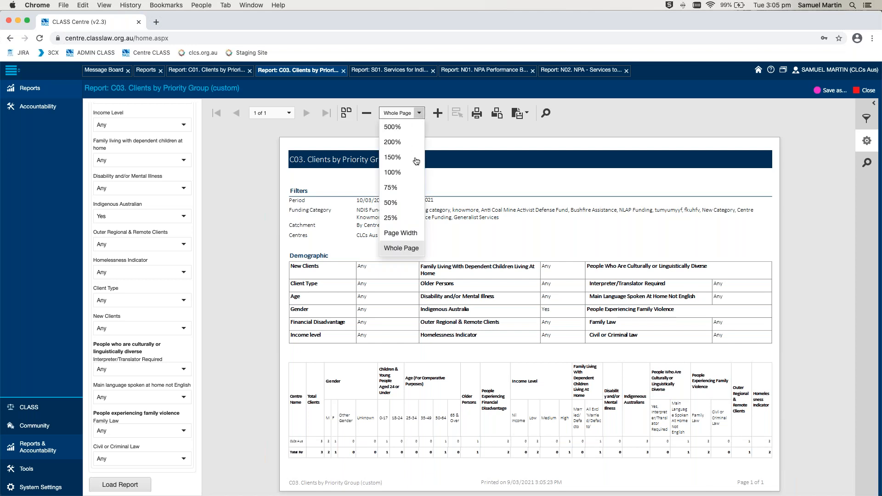
left_click(402, 234)
scroll(425, 278, "down", 5)
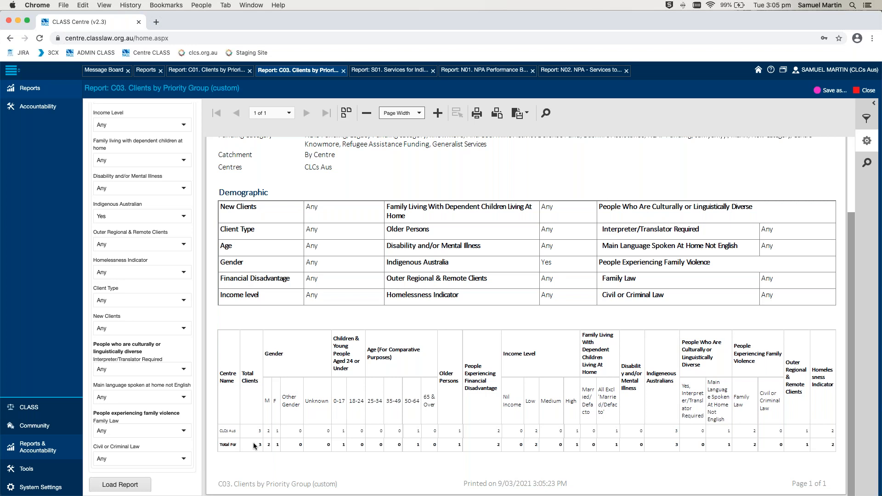
- Set the C03 report's start date to 10/03/2016
scroll(248, 432, "up", 3)
scroll(151, 275, "up", 6)
left_click(186, 164)
left_click(100, 180)
left_click(99, 179)
left_click(99, 179)
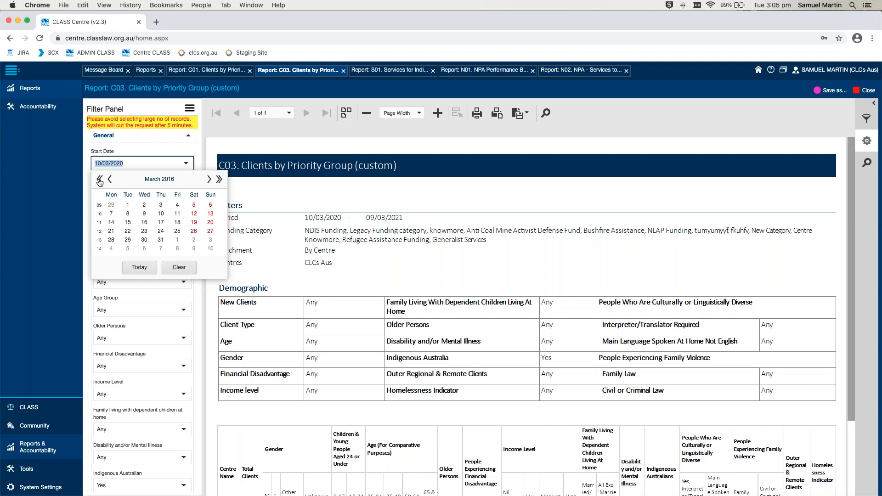
left_click(160, 214)
- Reload the C03 report for the extended period and display its client table at Page Width
scroll(155, 329, "down", 6)
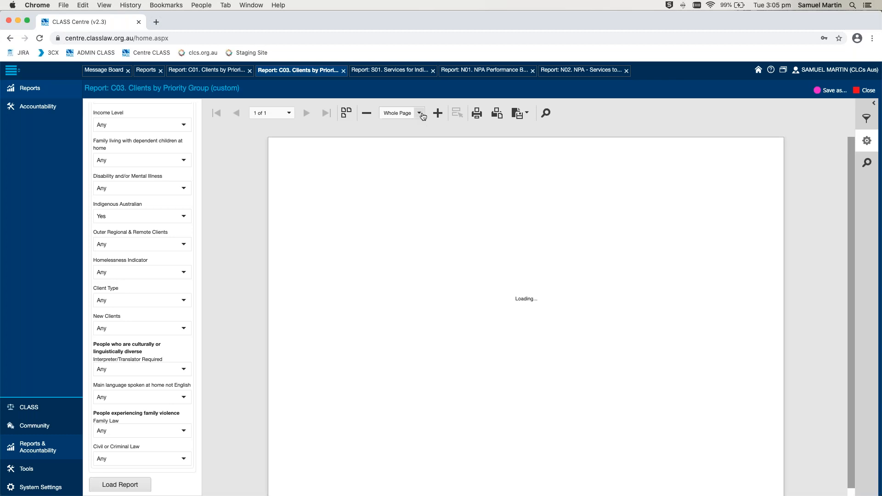
left_click(419, 113)
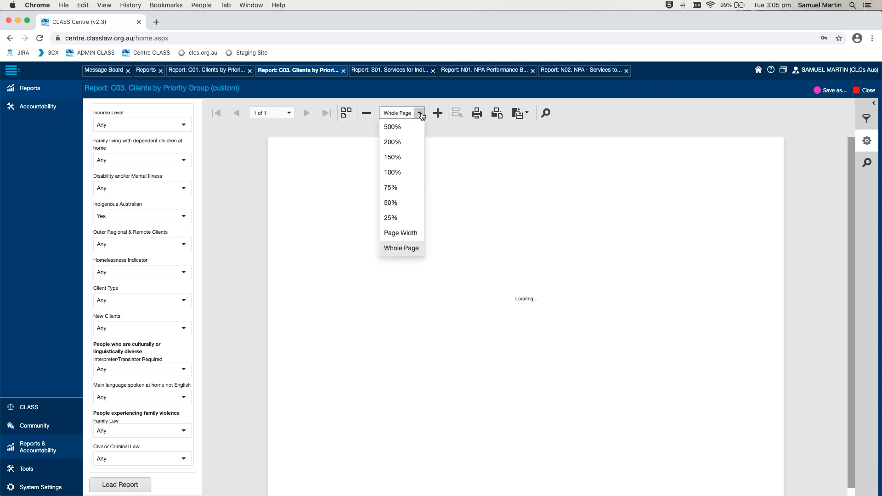
left_click(399, 234)
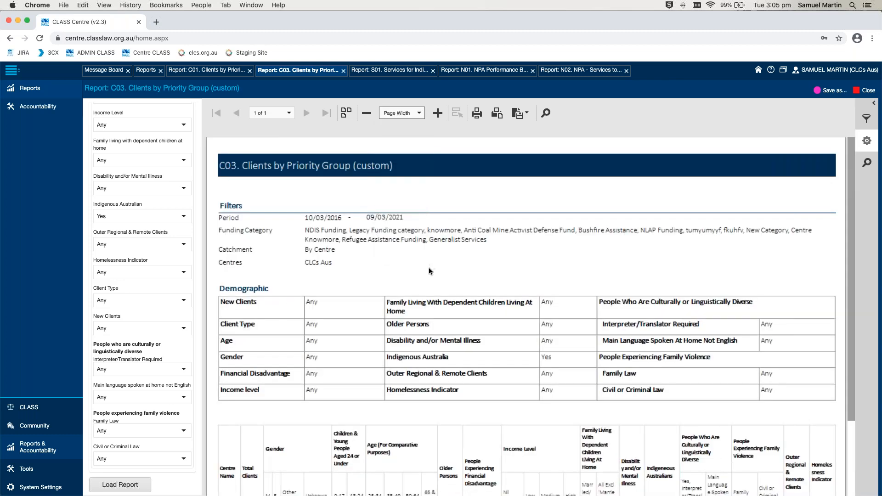
scroll(429, 270, "down", 3)
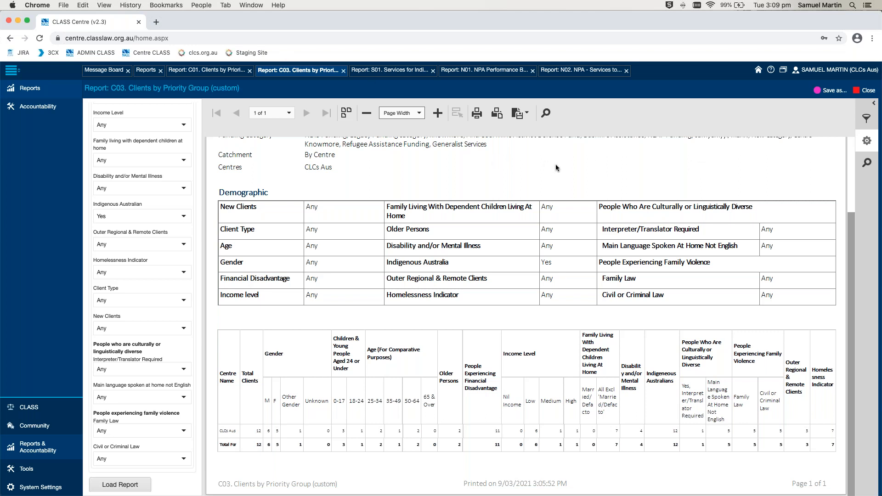
- Check the report's export formats, and switch to Excel to examine the number of clients per suburb in the exported C03 file
left_click(528, 116)
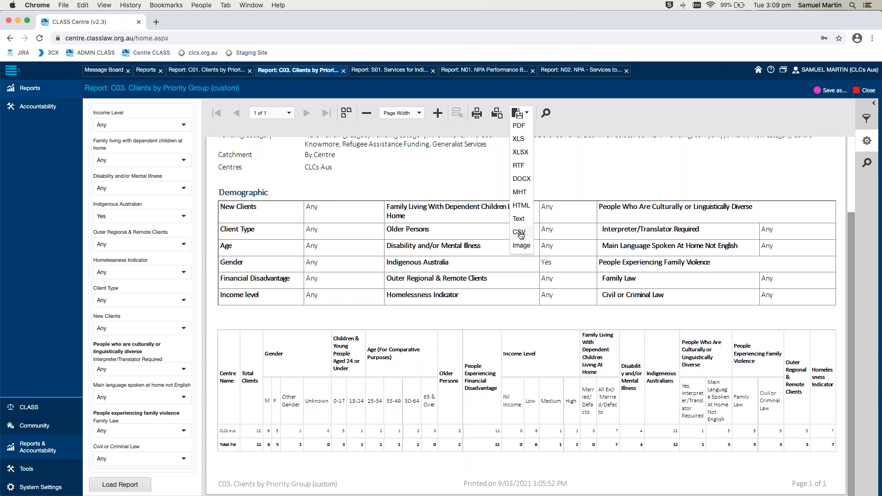
left_click(635, 165)
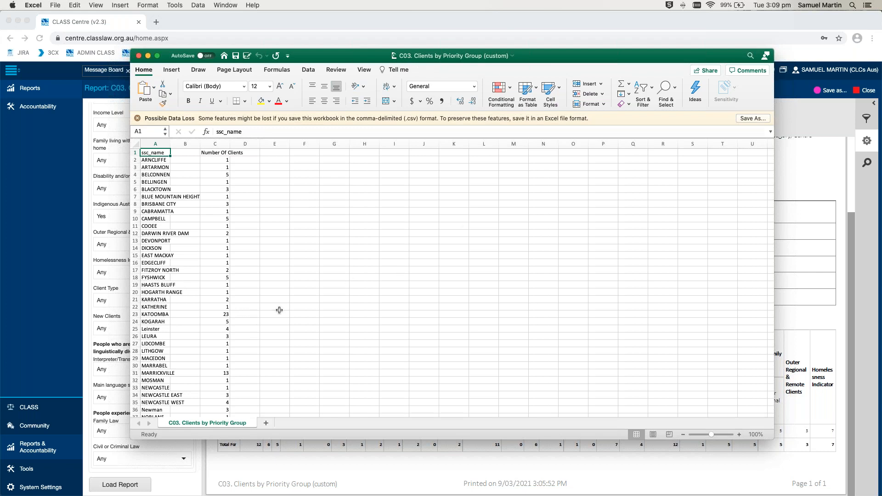
scroll(279, 310, "down", 10)
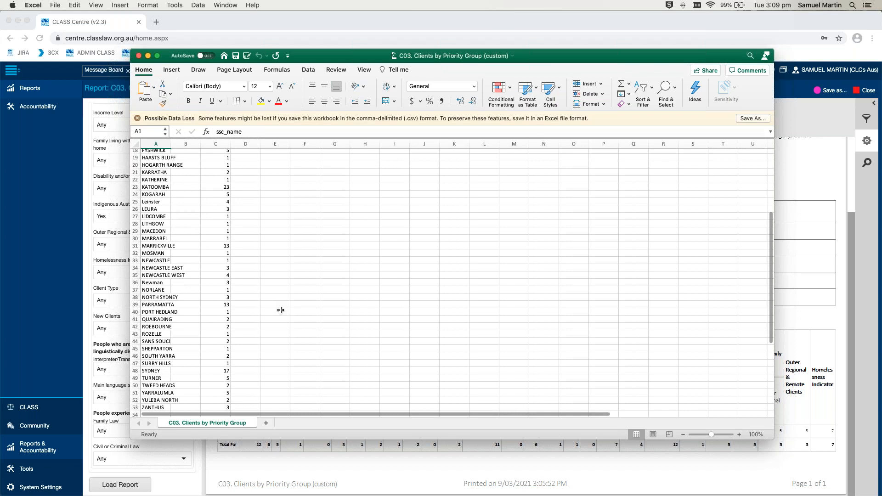
scroll(280, 310, "up", 10)
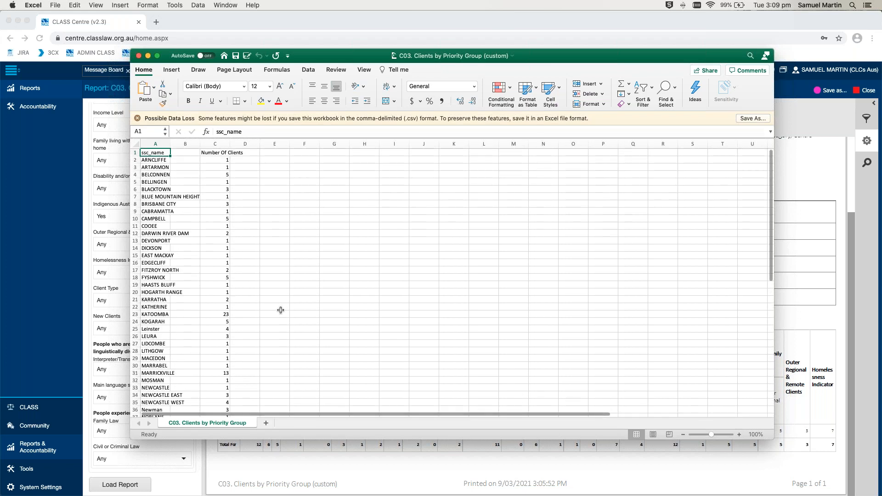
- Switch back to CLASS in Chrome and reset the C03 report's Indigenous Australian filter to Any
key("super+Tab")
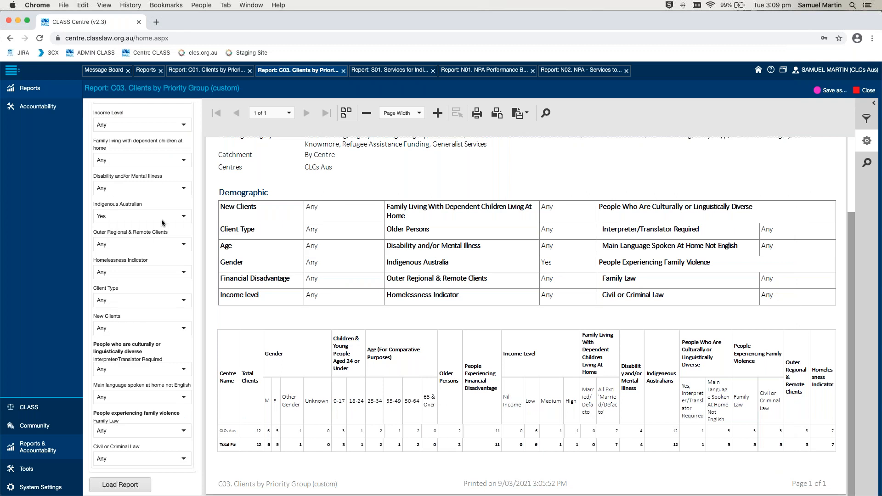
left_click(184, 217)
left_click(186, 232)
left_click(196, 236)
scroll(195, 236, "up", 10)
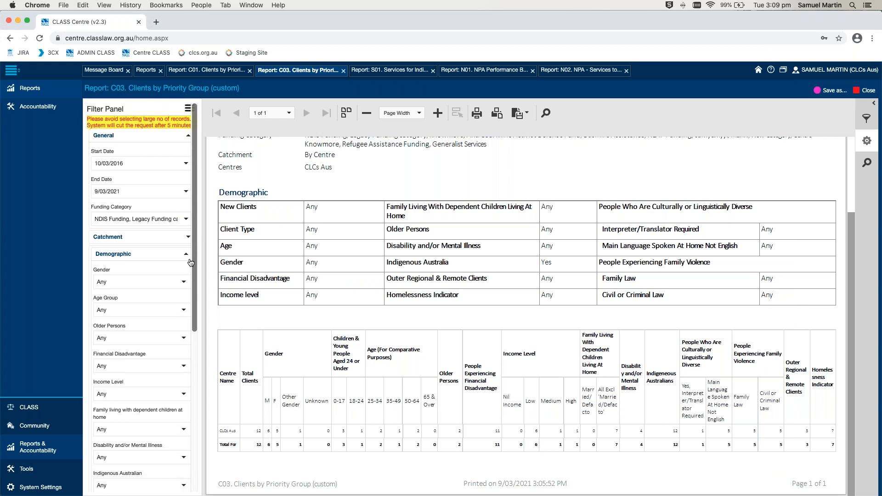
- Set the C03 report's catchment to Aggregate by Administrative Boundary, with Suburb as the boundary type
left_click(186, 256)
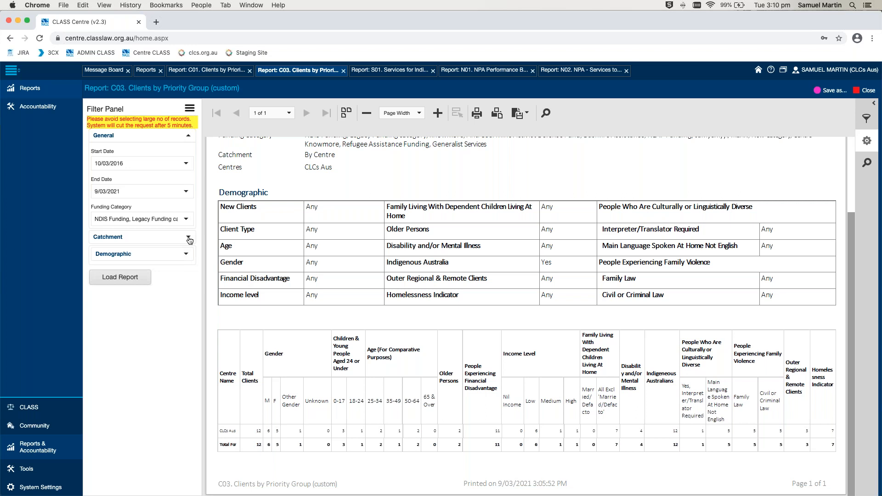
left_click(188, 237)
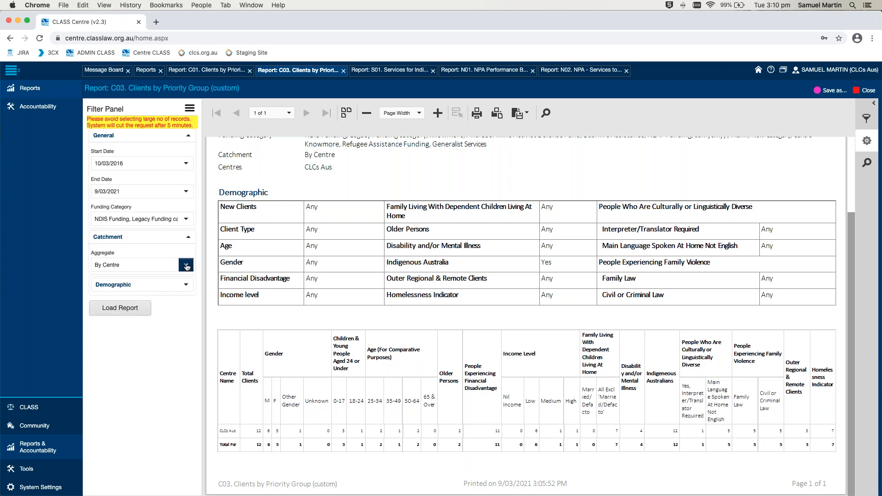
left_click(187, 266)
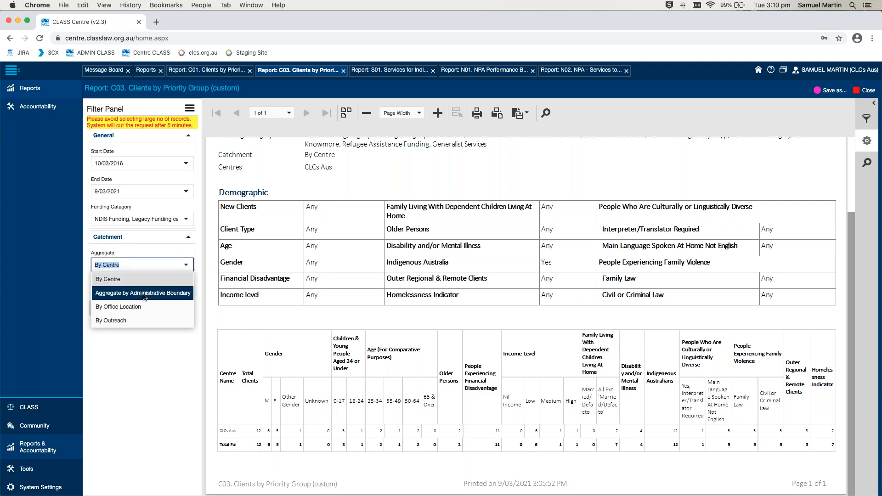
left_click(145, 294)
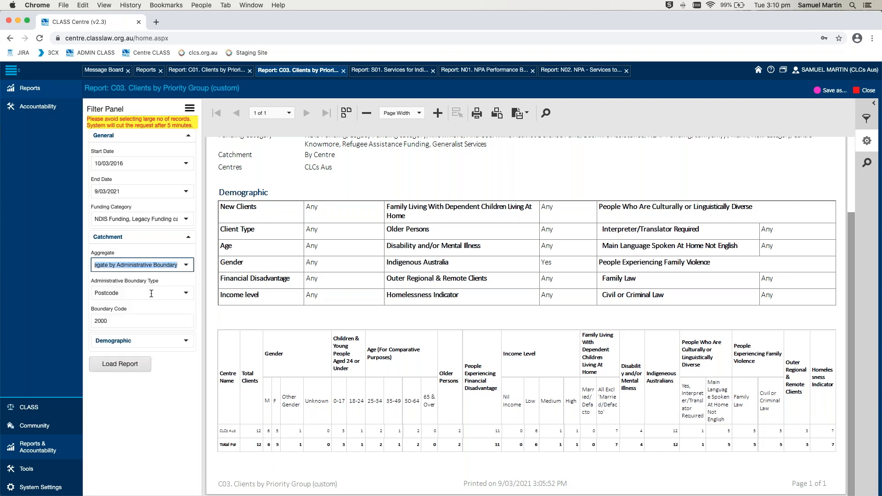
left_click(175, 294)
left_click(169, 309)
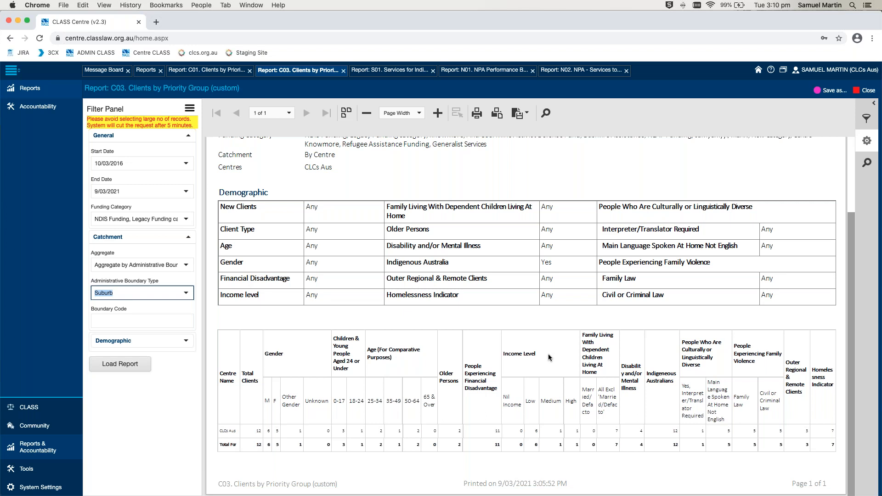
- Switch to Excel and examine the header row and the ssc_name and Number Of Clients columns of the exported C03 file
key("super+Tab")
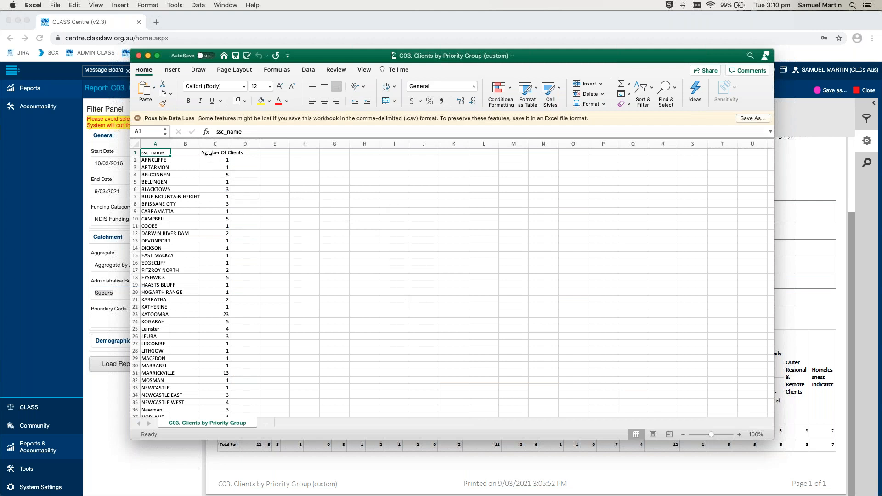
left_click(135, 153)
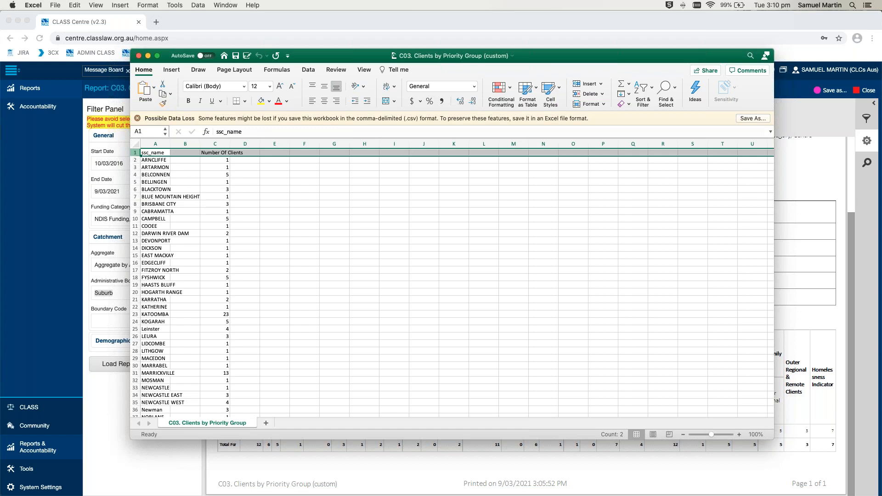
left_click(159, 160)
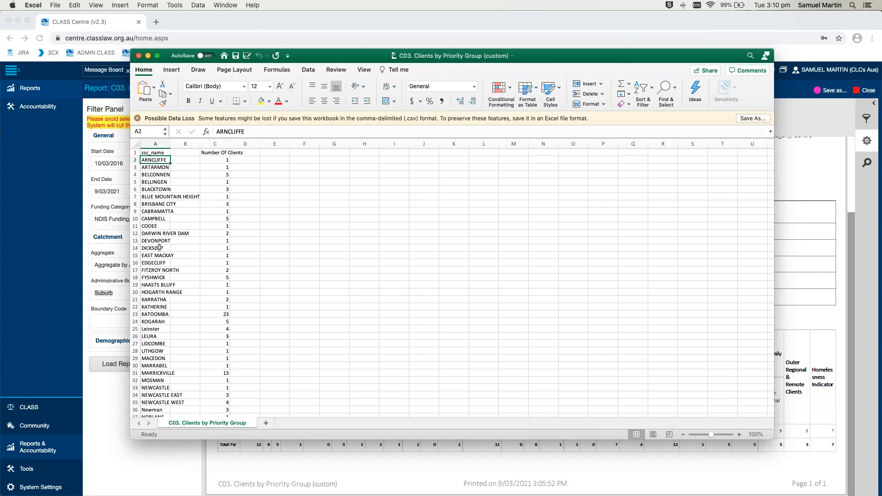
scroll(159, 248, "down", 10)
scroll(159, 248, "up", 10)
left_click(228, 153)
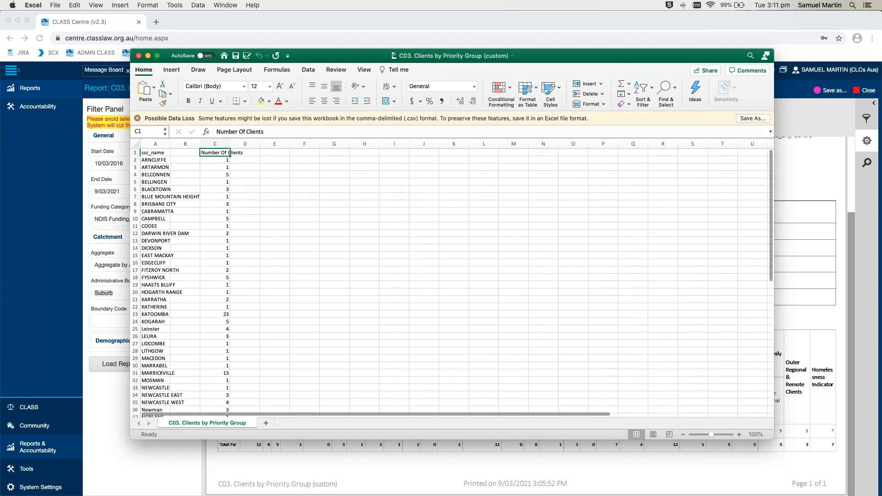
left_click(224, 182)
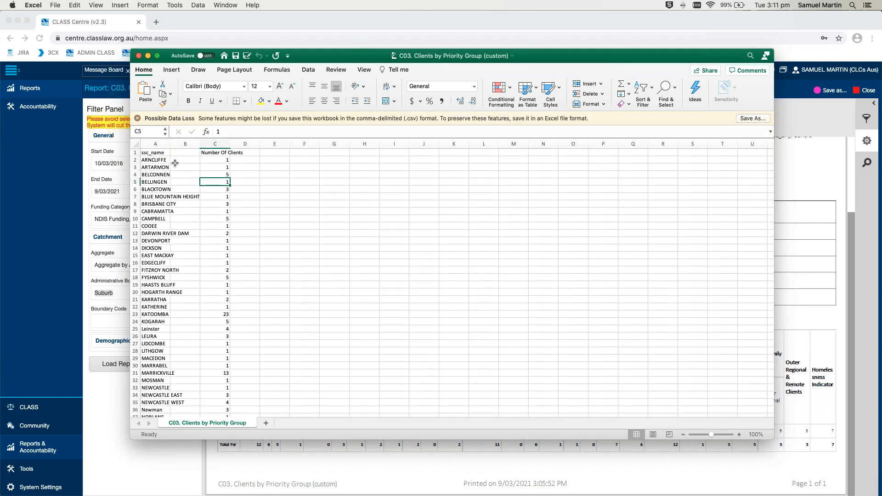
left_click(155, 152)
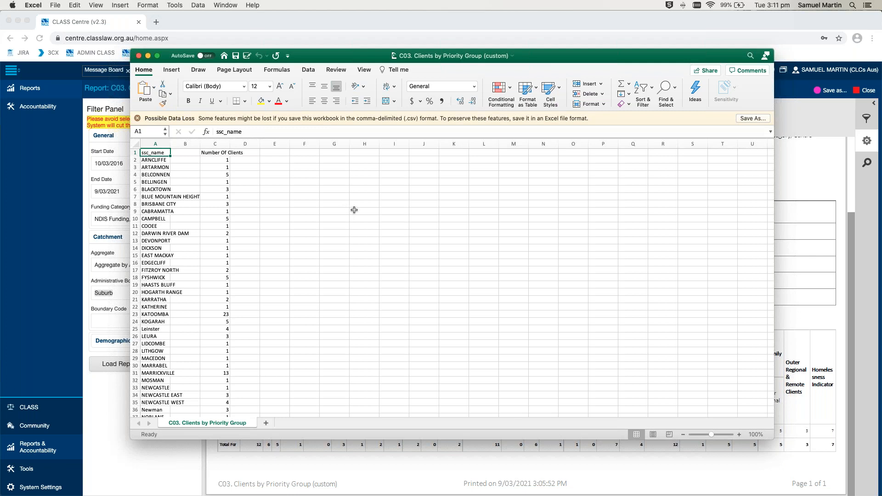
- Review the full list of suburbs and their client numbers in the exported C03 sheet
scroll(354, 214, "down", 4)
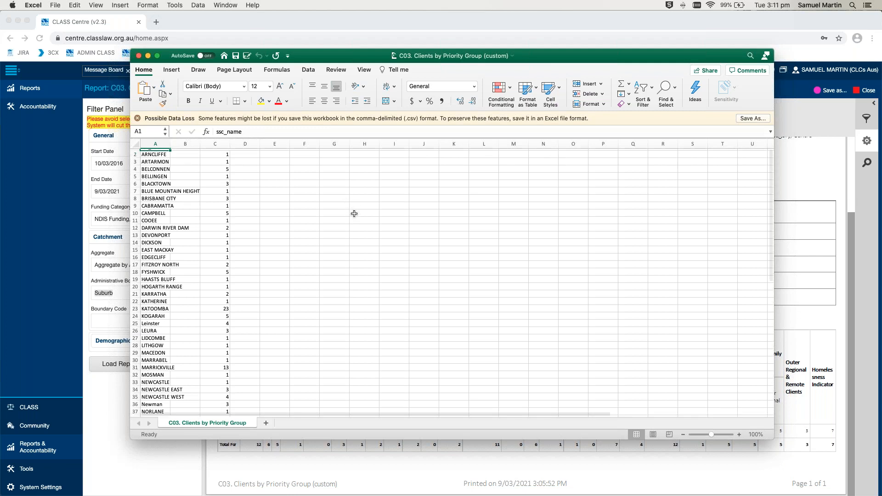
scroll(354, 213, "down", 9)
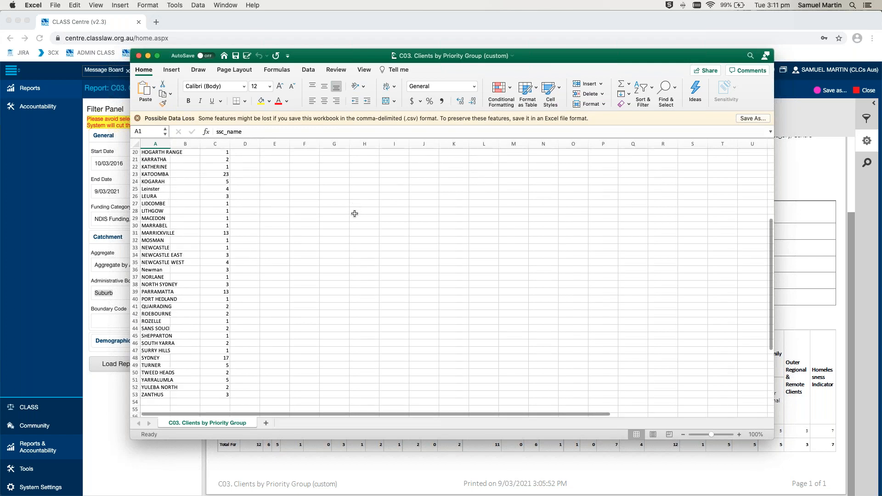
scroll(354, 213, "down", 5)
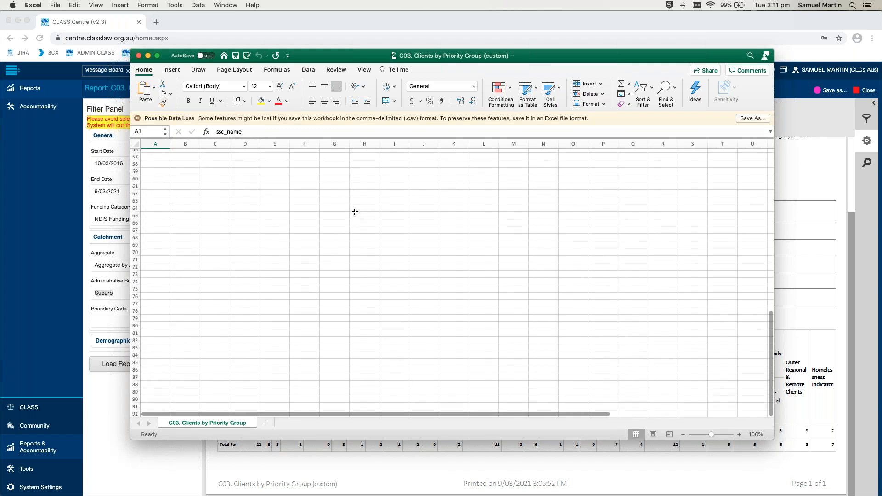
scroll(354, 212, "up", 10)
scroll(355, 212, "up", 4)
scroll(355, 212, "down", 4)
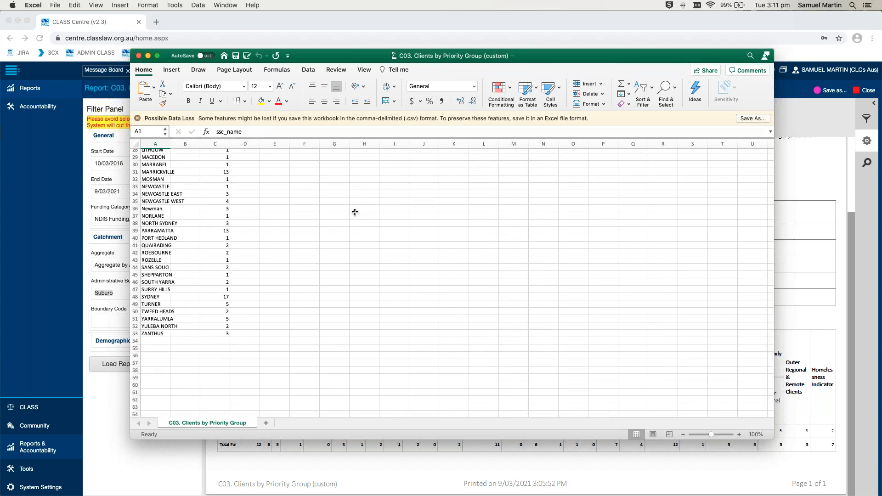
scroll(355, 212, "up", 9)
scroll(355, 212, "right", 2)
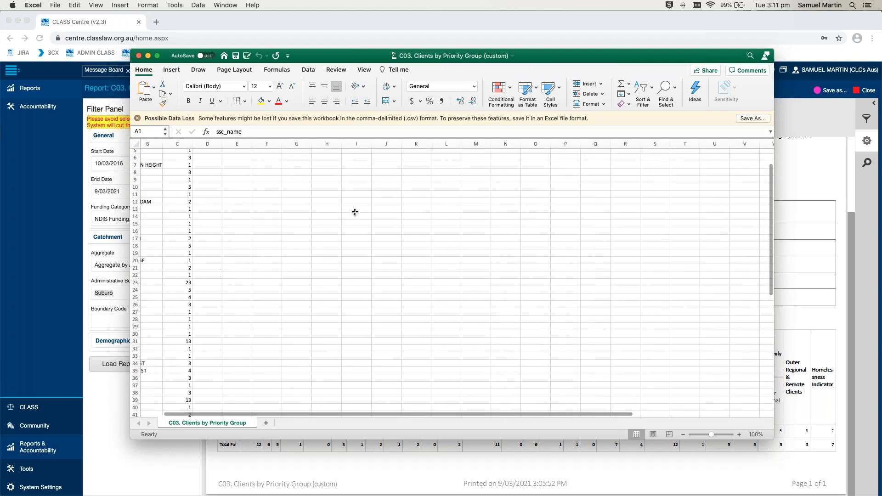
scroll(355, 212, "left", 3)
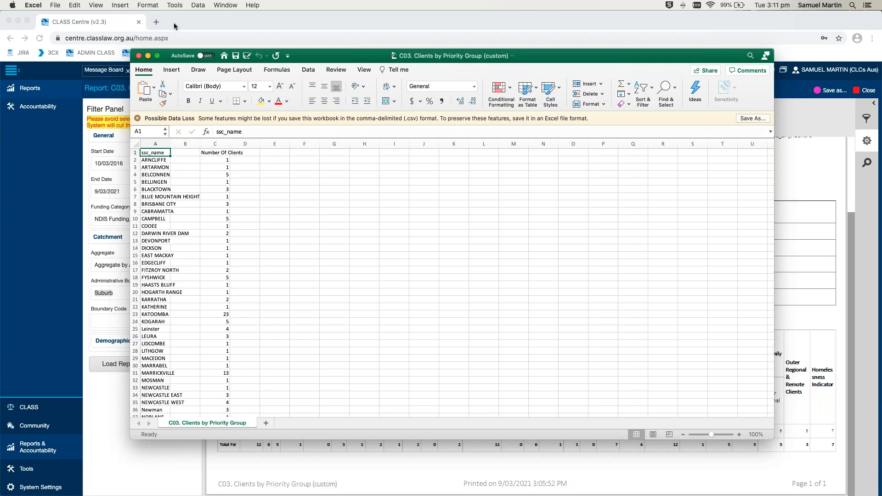
- Search for "csv geo au" in a new Chrome tab and open the CSV-geo-au page on GitHub
left_click(157, 23)
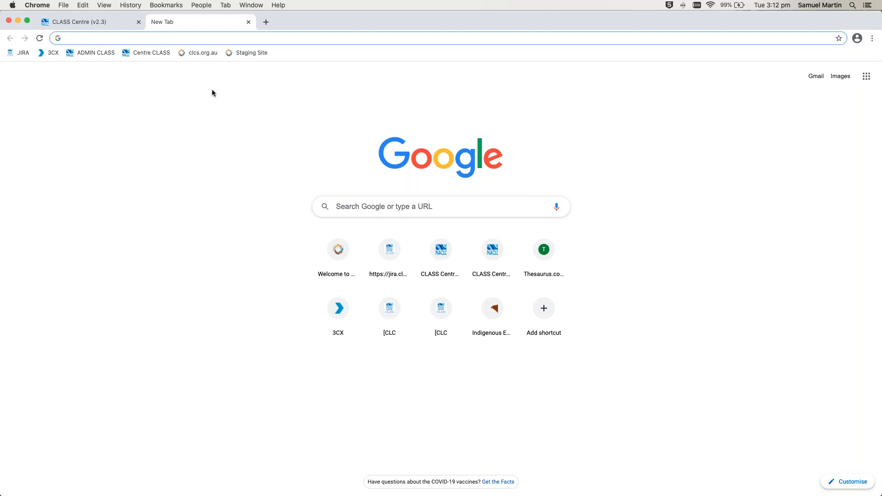
type("csv geo ")
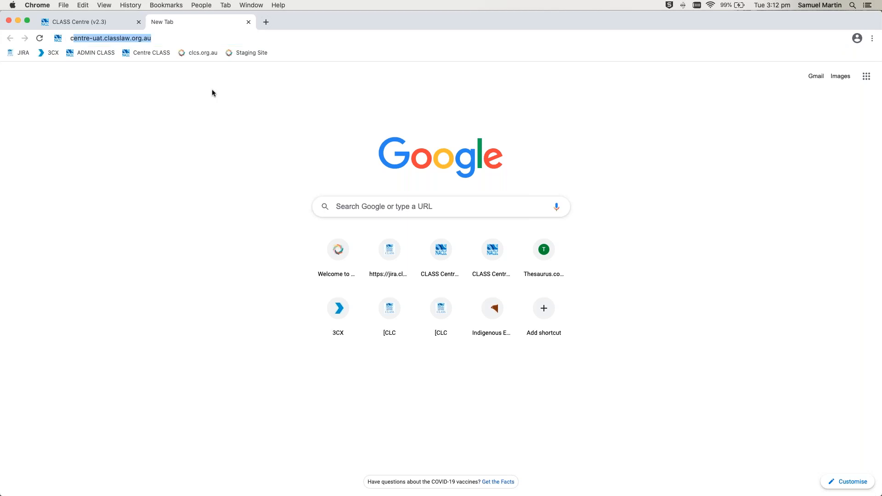
type("au")
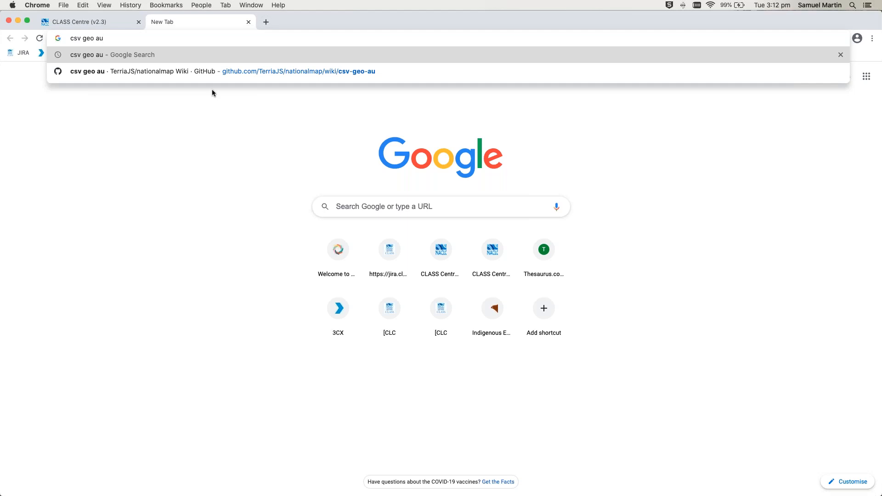
key("Return")
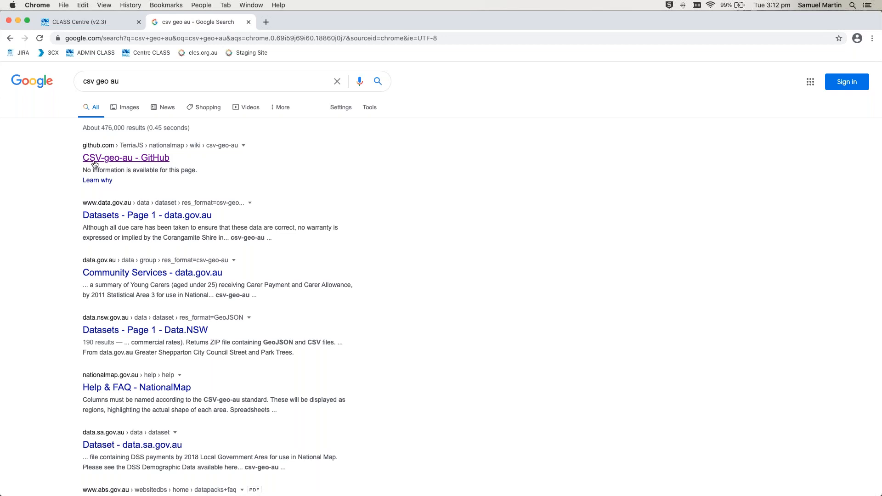
left_click(159, 158)
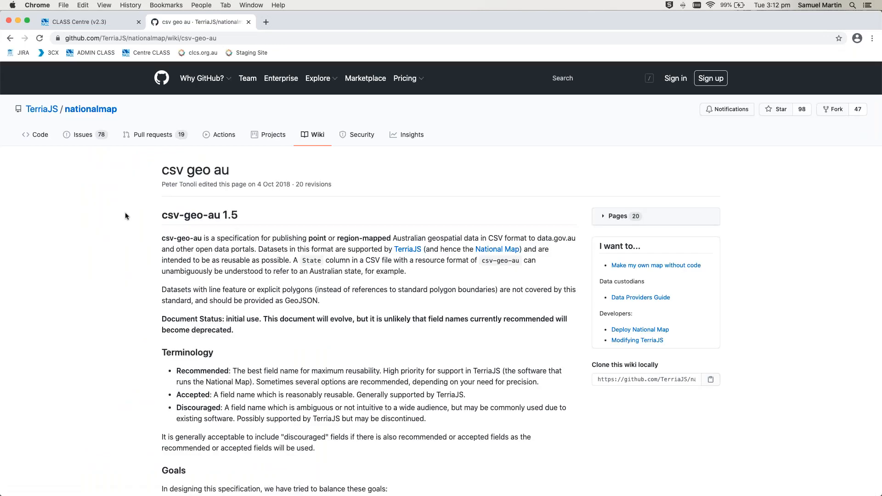
- Read the csv-geo-au specification's general recommendations, quick summary and point data rules, down to the State/Territory field names
scroll(125, 213, "down", 5)
scroll(125, 213, "down", 10)
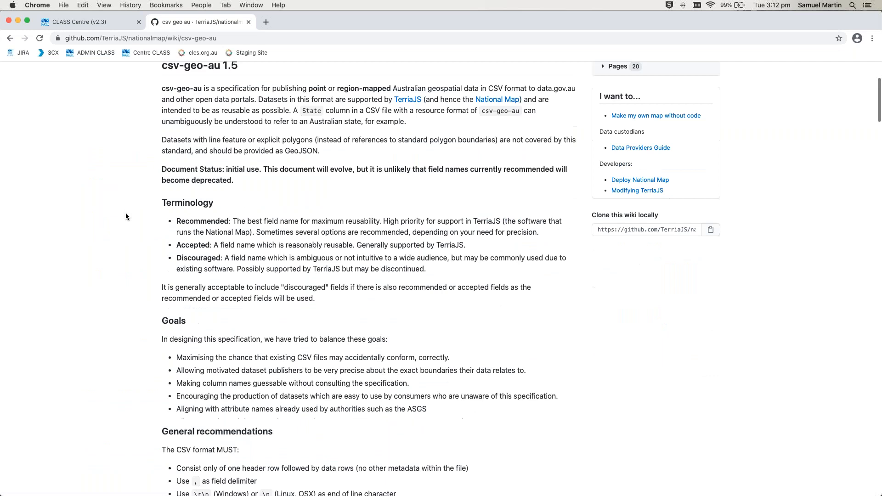
scroll(125, 218, "down", 15)
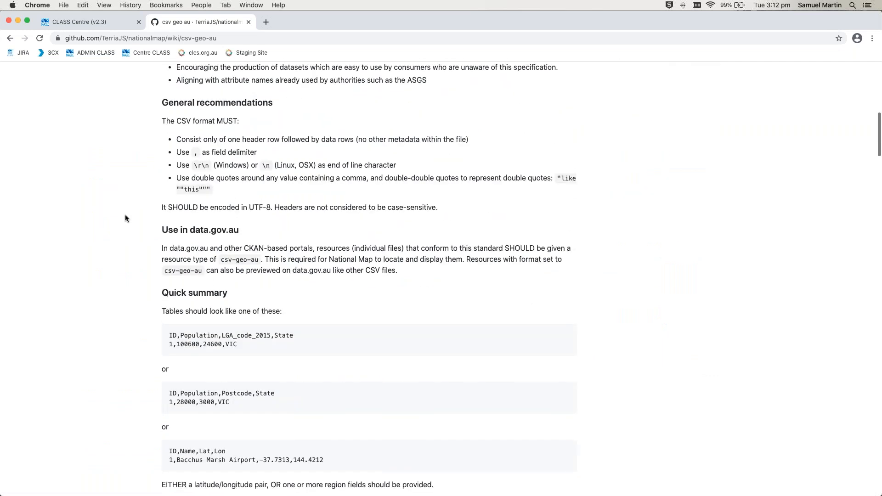
scroll(125, 215, "down", 12)
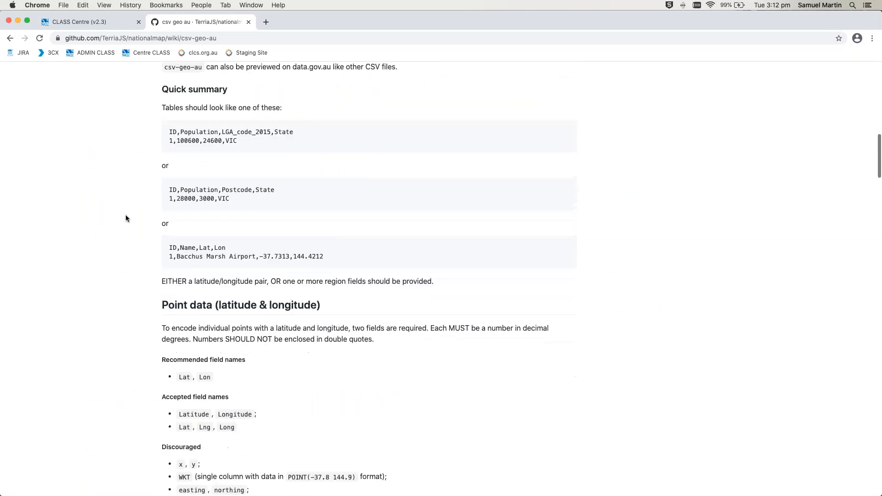
scroll(127, 217, "down", 6)
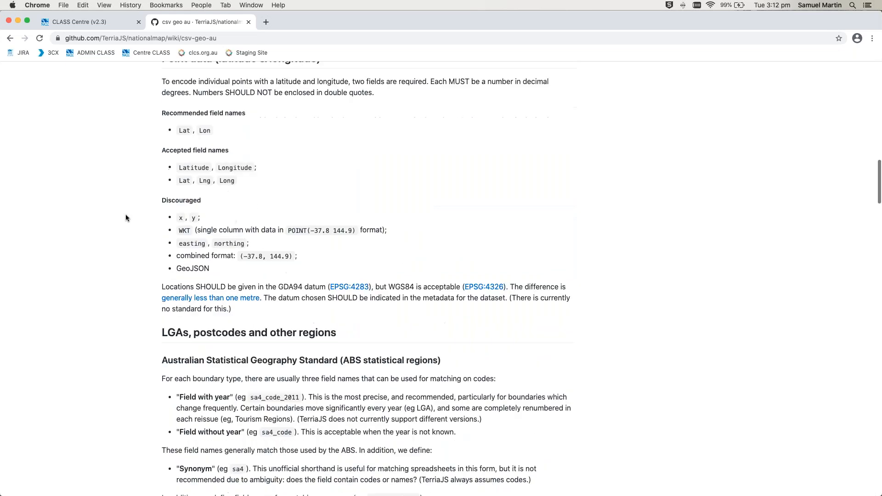
scroll(127, 216, "down", 10)
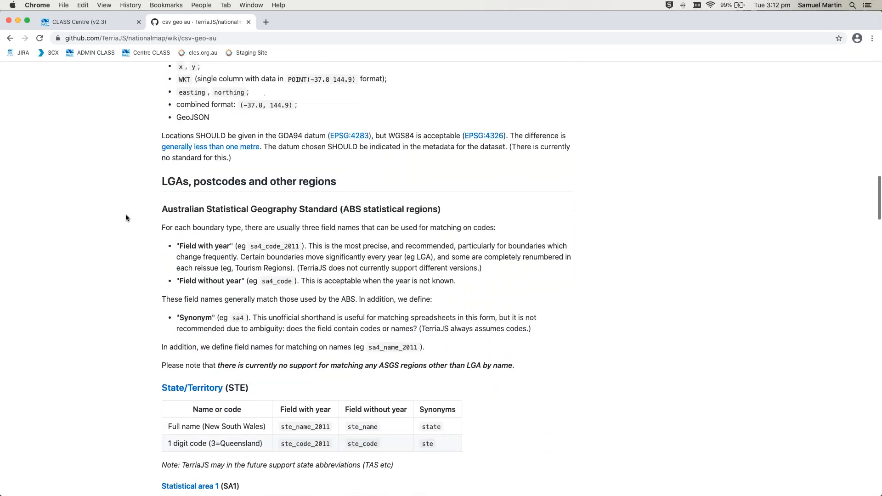
scroll(126, 217, "down", 4)
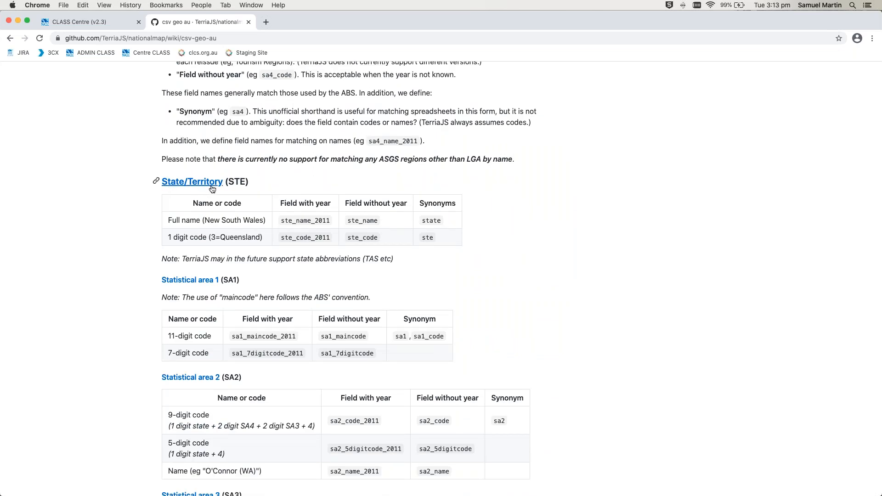
- Read the csv-geo-au field names for the statistical areas, Australia as a whole, and the ABS structures not supported by TerriaJS
scroll(104, 209, "down", 1)
scroll(104, 211, "down", 9)
scroll(114, 198, "down", 9)
scroll(114, 200, "down", 4)
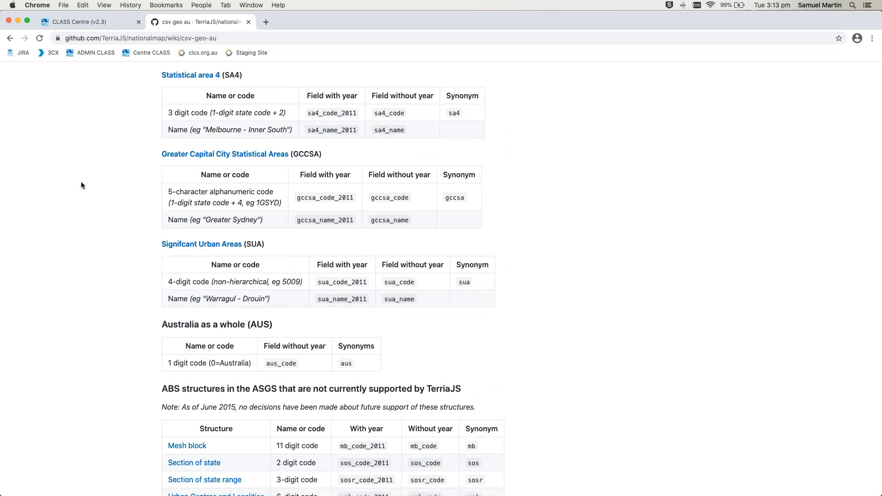
scroll(116, 229, "down", 4)
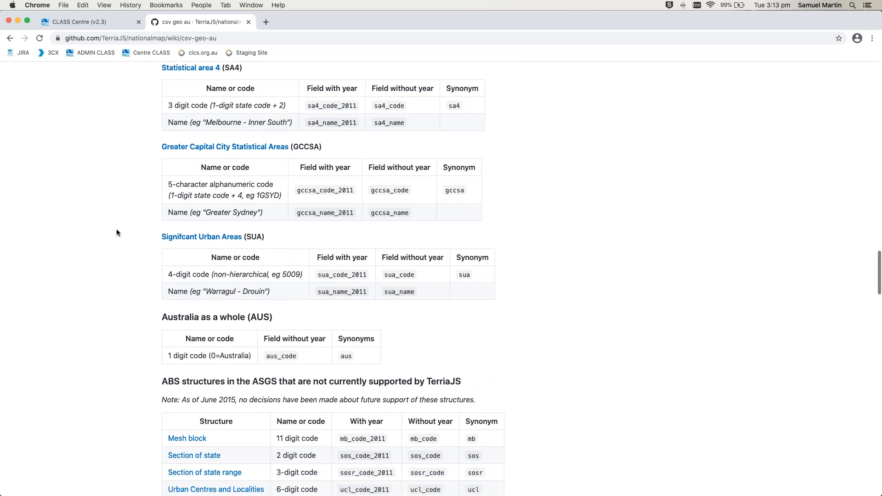
scroll(116, 211, "down", 6)
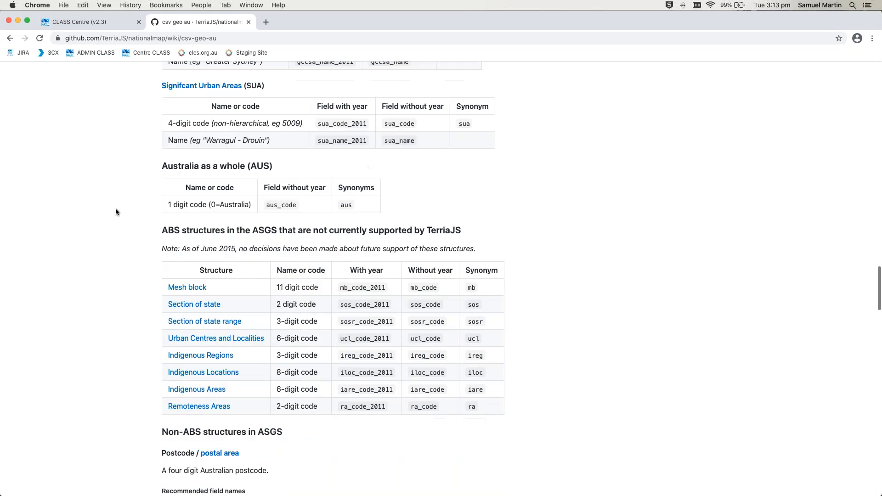
scroll(116, 211, "down", 2)
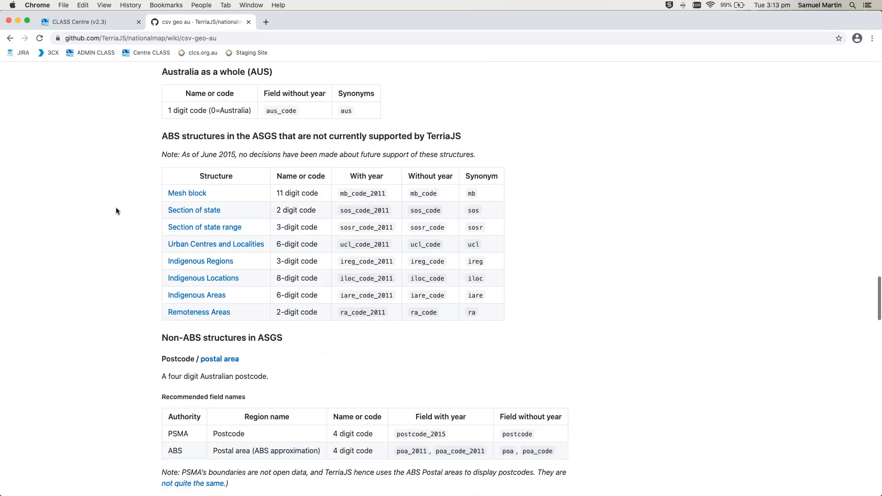
scroll(139, 205, "down", 3)
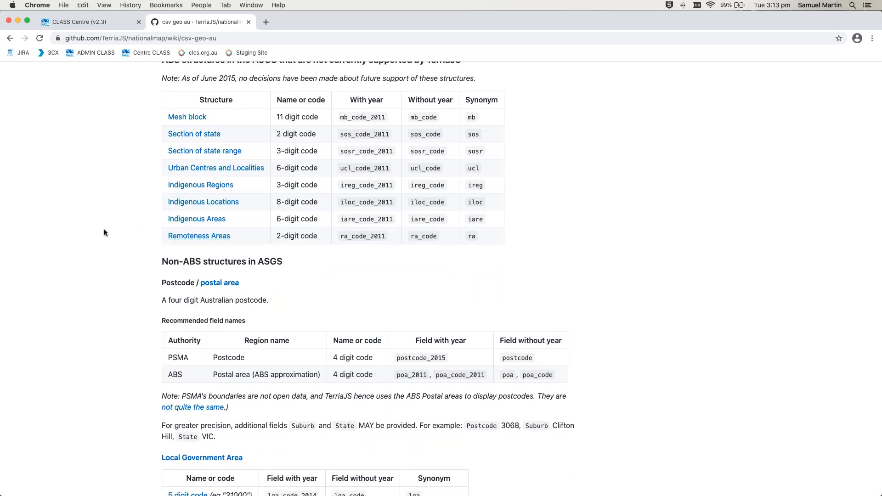
- Read the non-ABS structure field names, covering postcodes, Local Government Areas, Commonwealth and State Electoral Divisions, and State Suburbs
scroll(106, 222, "down", 10)
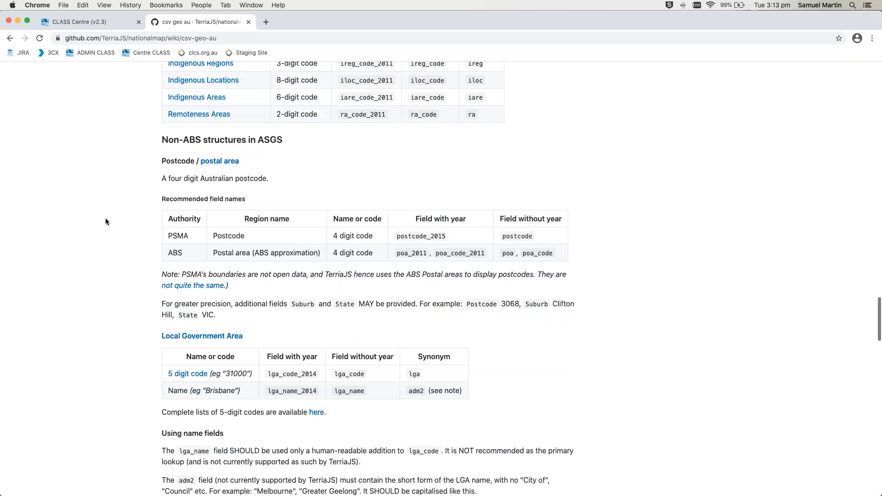
scroll(105, 222, "down", 5)
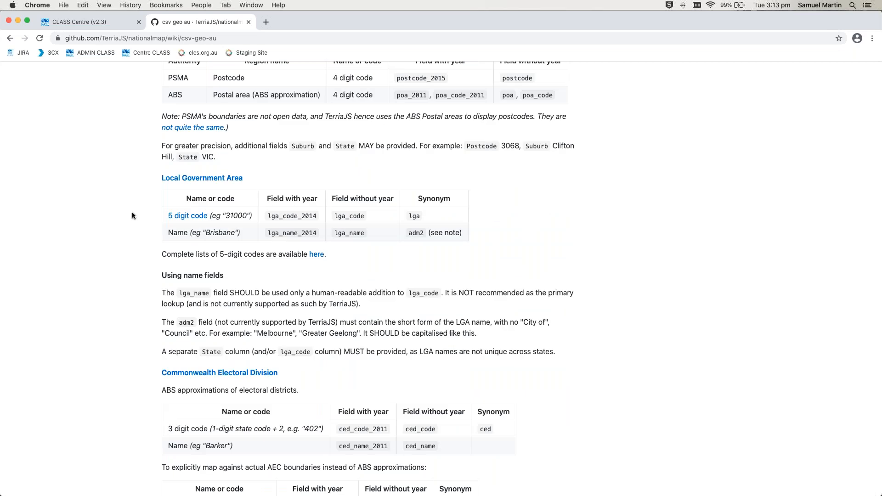
scroll(132, 215, "down", 4)
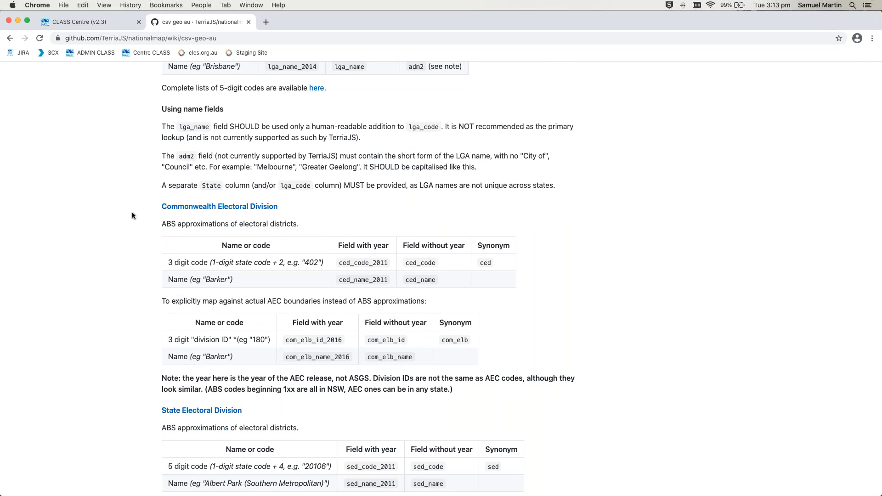
scroll(132, 215, "down", 3)
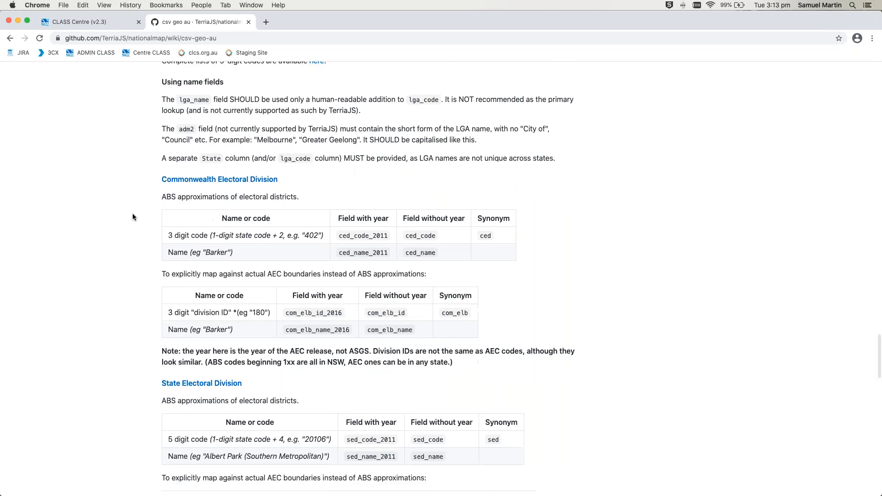
scroll(132, 216, "down", 5)
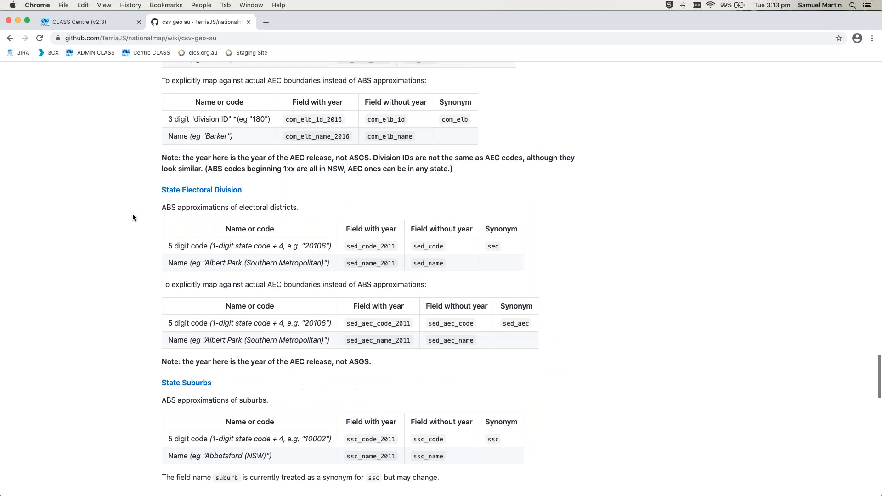
scroll(133, 218, "down", 2)
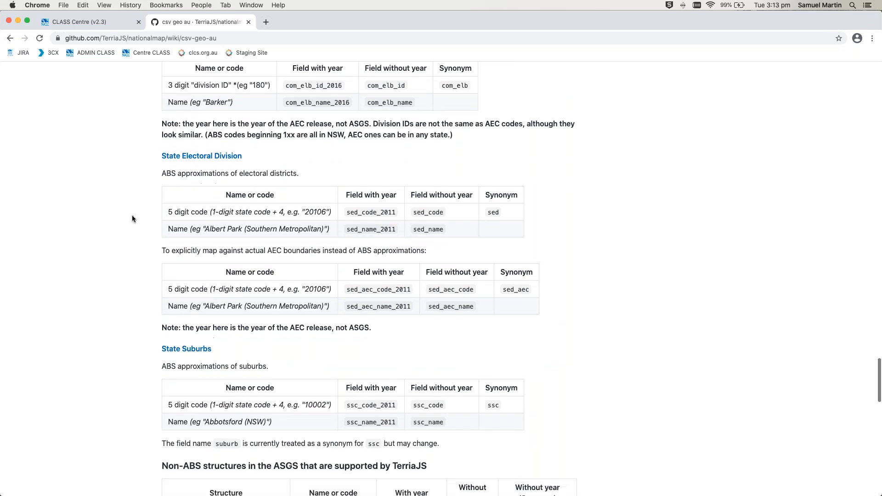
scroll(133, 218, "down", 2)
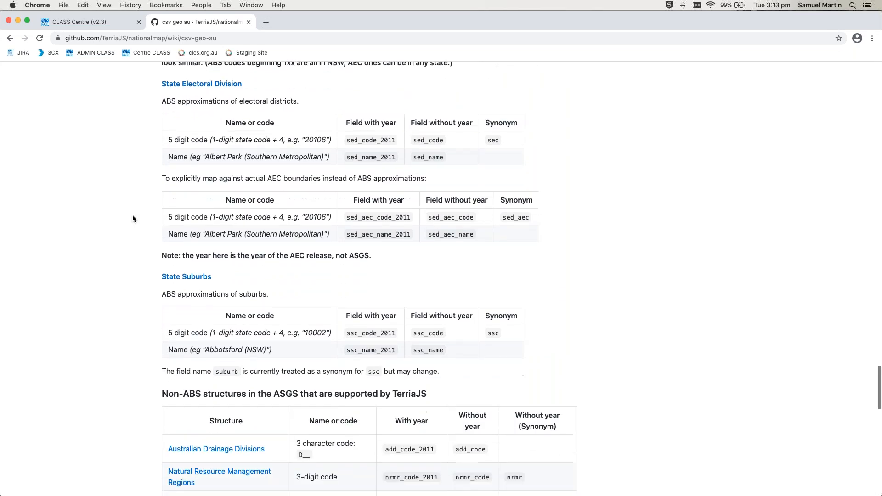
scroll(133, 219, "down", 1)
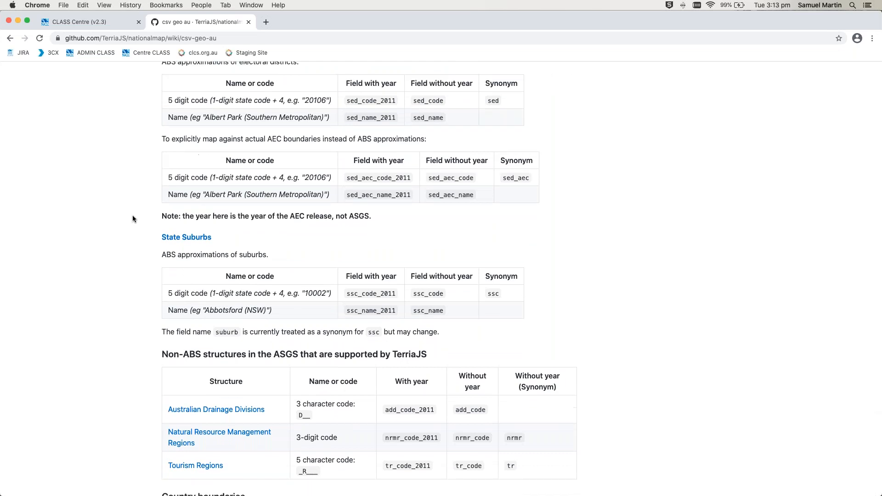
scroll(132, 218, "down", 2)
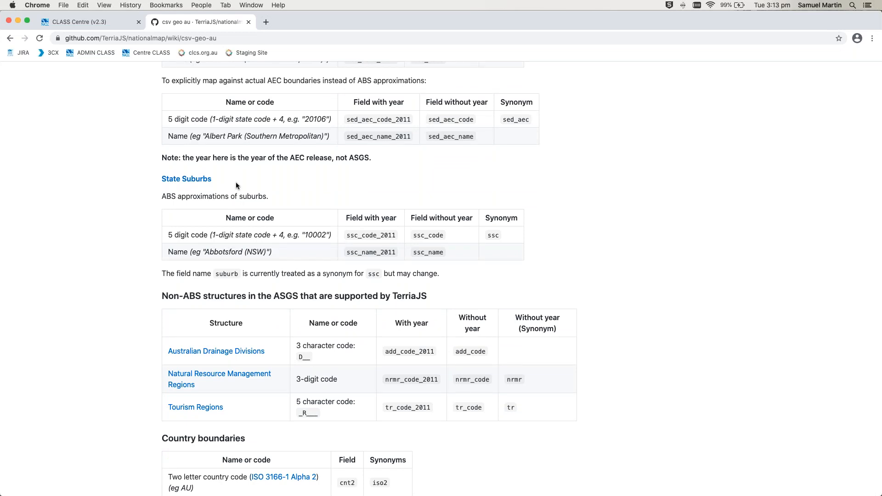
- Compare the ssc_name header of the C03 export in Excel with the State Suburbs name field on the csv-geo-au page in Chrome
key("super+Tab")
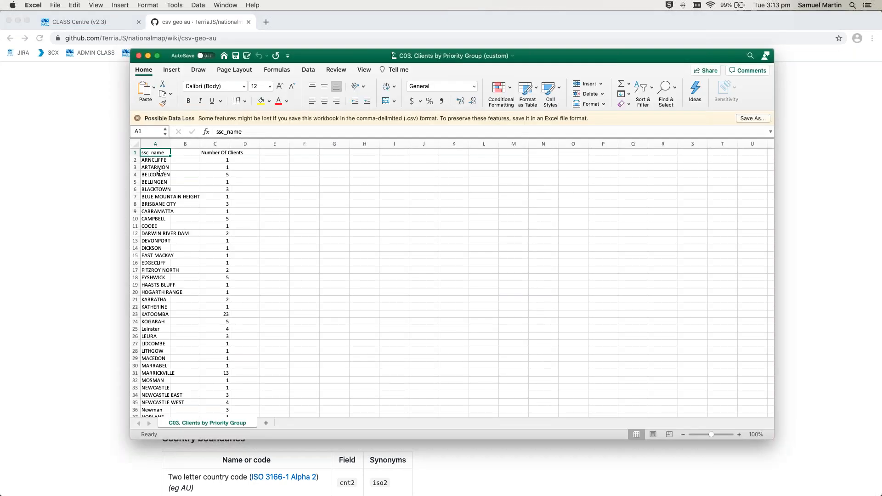
left_click(78, 243)
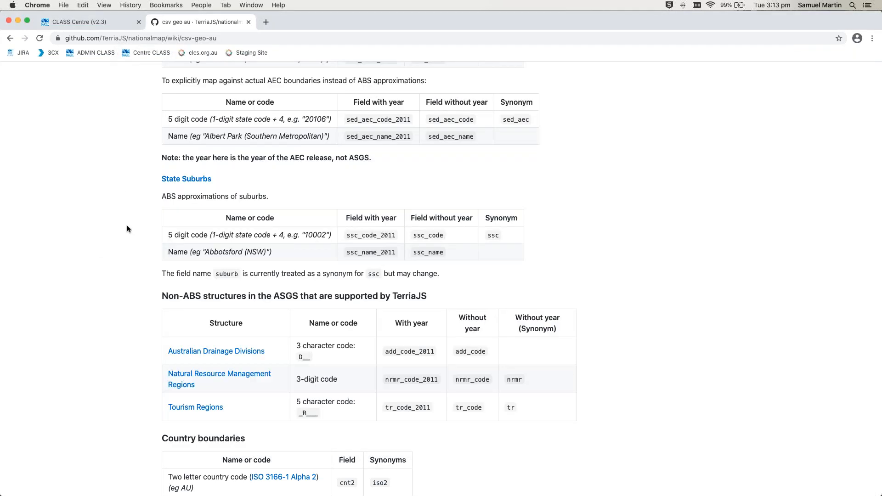
left_click_drag(169, 253, 184, 253)
left_click_drag(443, 252, 411, 253)
key("super+Tab")
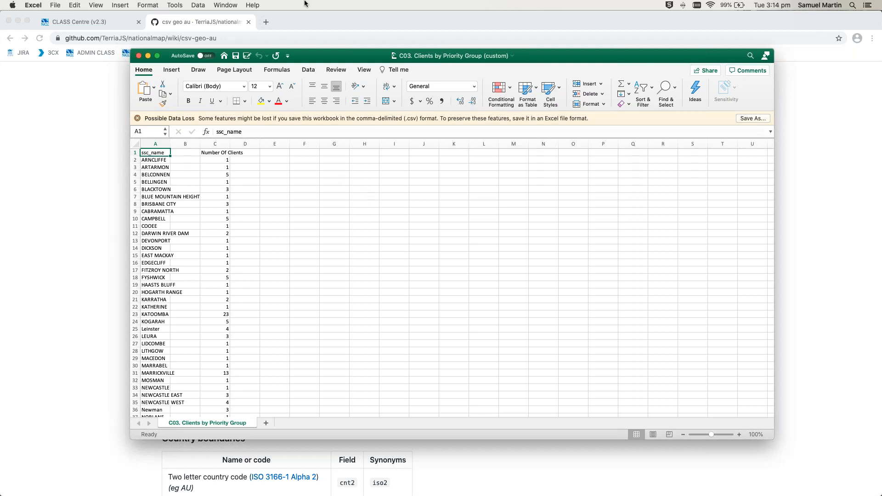
- Switch to Chrome, search for "nation map" in a new tab, open nationalmap.gov.au and dismiss its beta announcement
left_click(69, 159)
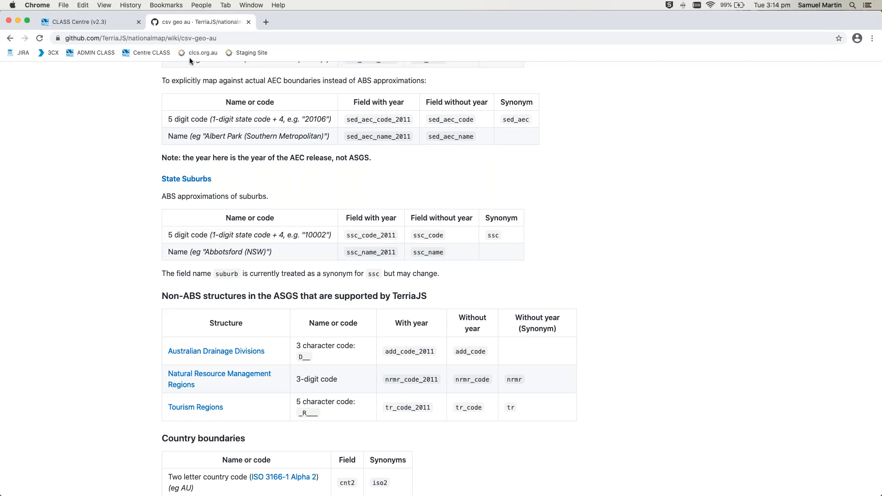
left_click(265, 22)
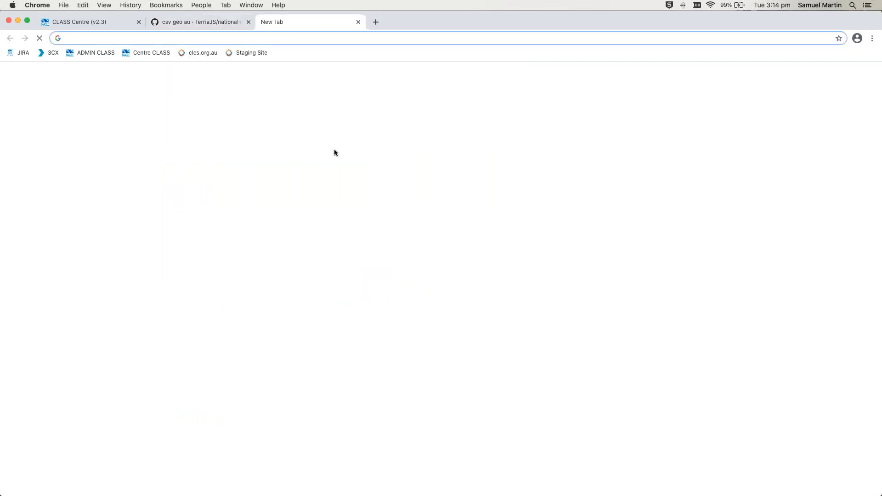
type("nation maopp")
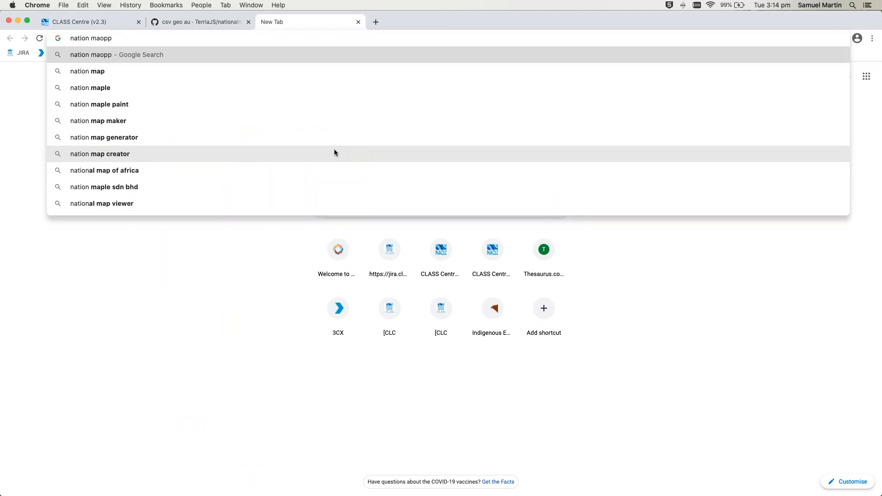
key("BackSpace")
key("BackSpace")
key("BackSpace")
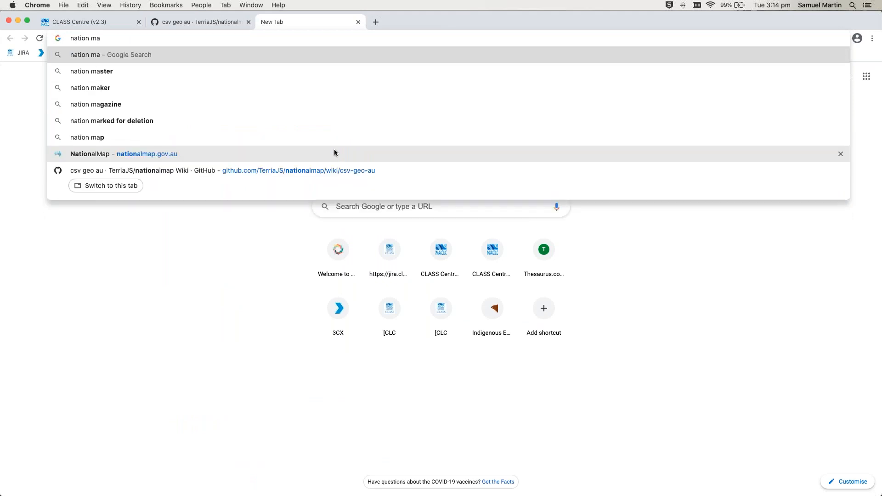
type("p")
key("Return")
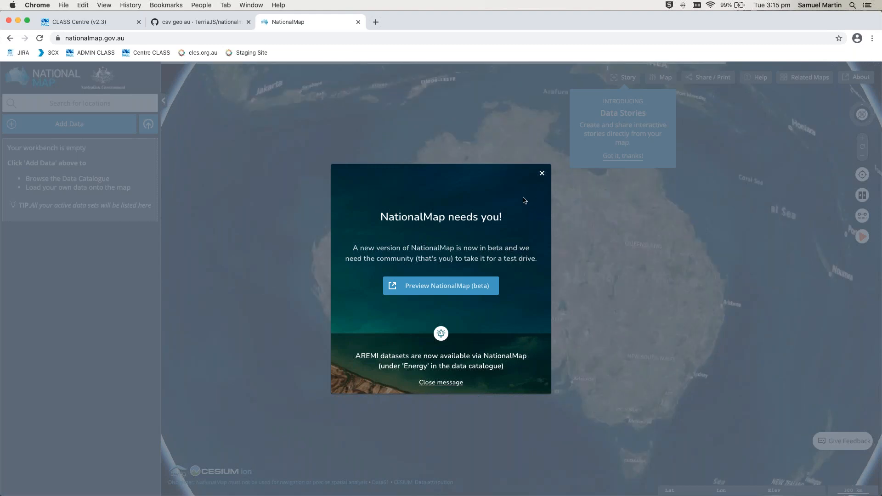
left_click(542, 175)
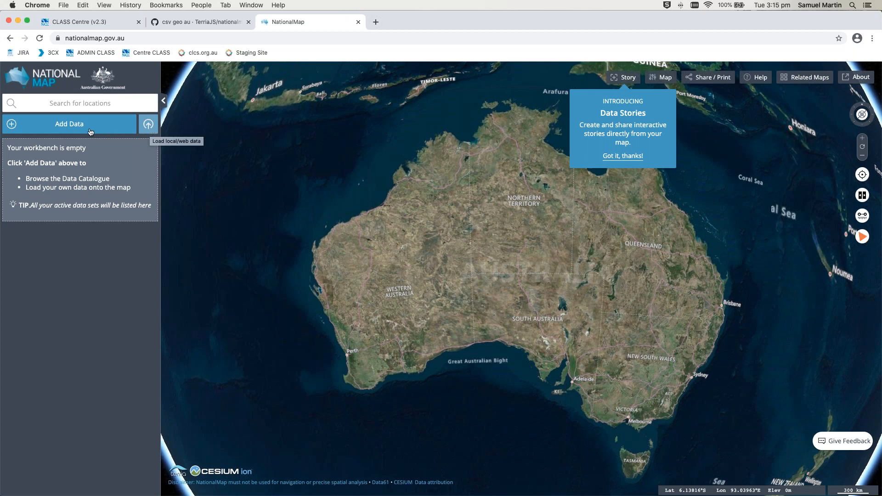
- Add the local file "C03. Clients by Priority Group (custom).csv" to the map with the file type on auto-detect, and return to the map
left_click(149, 125)
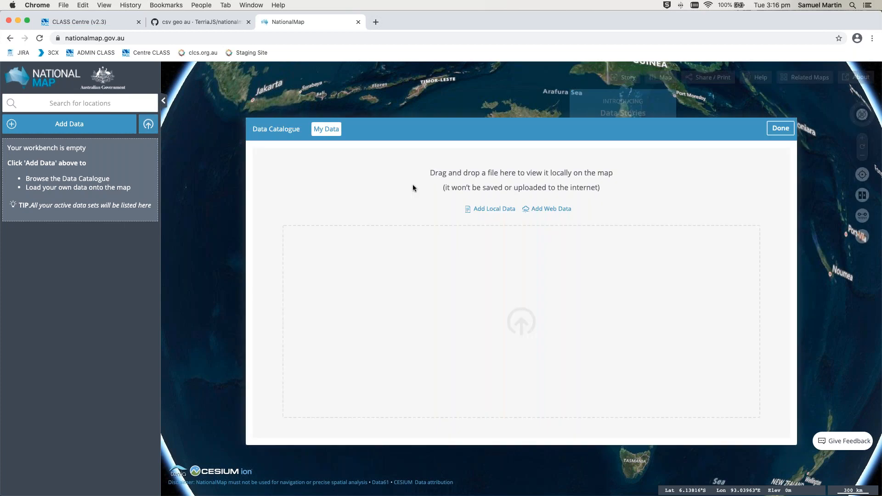
left_click(493, 212)
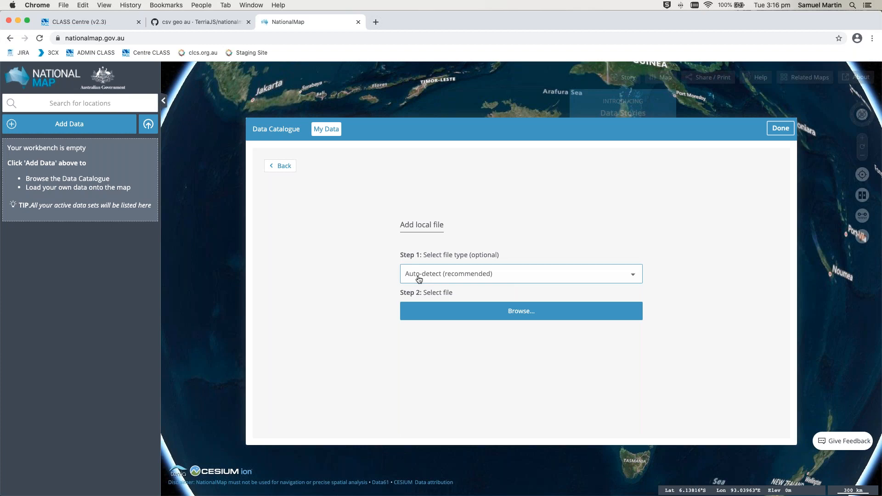
left_click(561, 313)
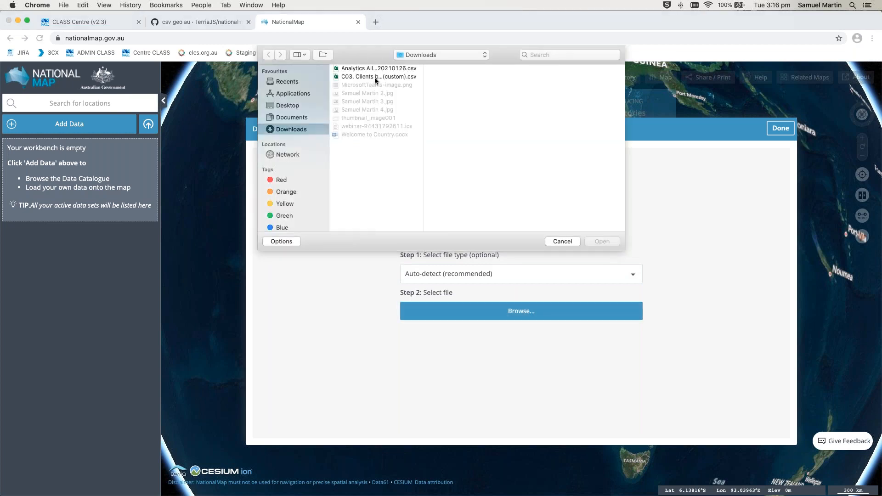
left_click(371, 77)
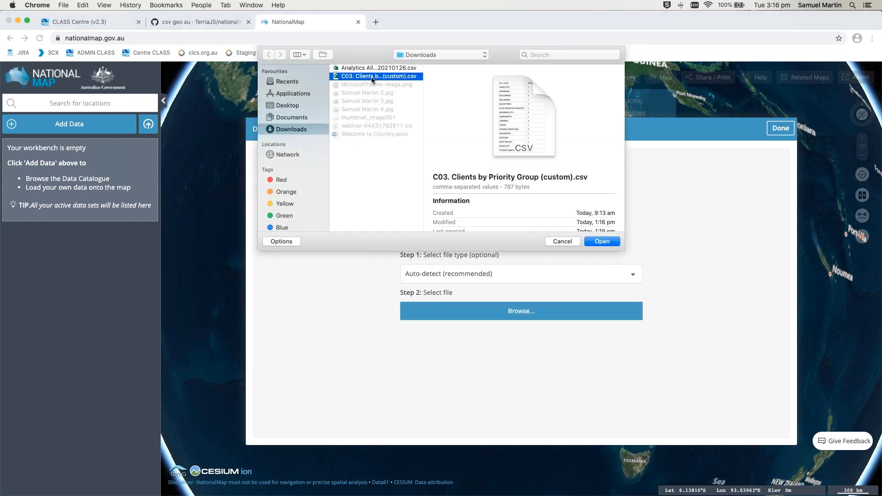
key("Return")
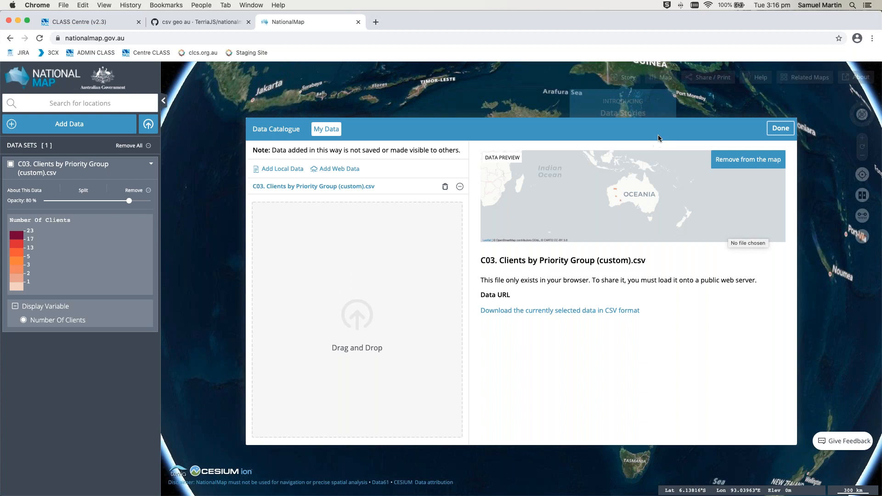
left_click(782, 131)
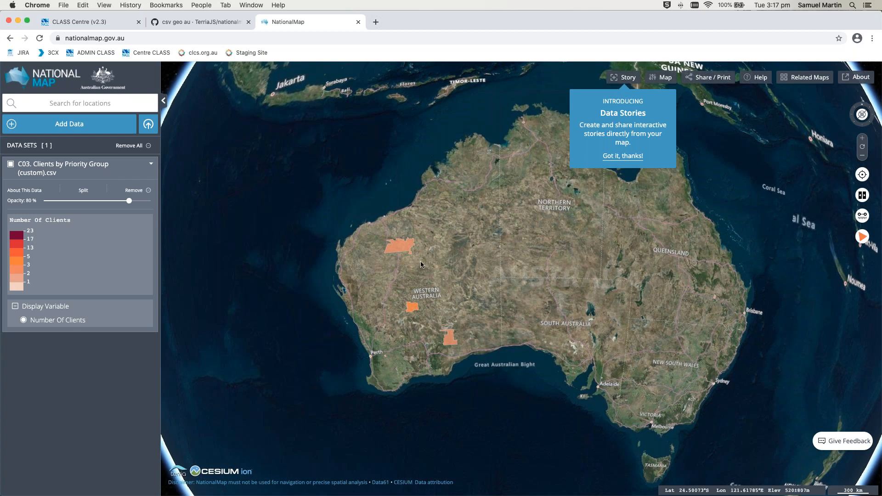
- Examine the suburbs shaded by number of clients, from Western Australia across to south-eastern Australia
scroll(421, 264, "up", 2)
scroll(421, 264, "up", 3)
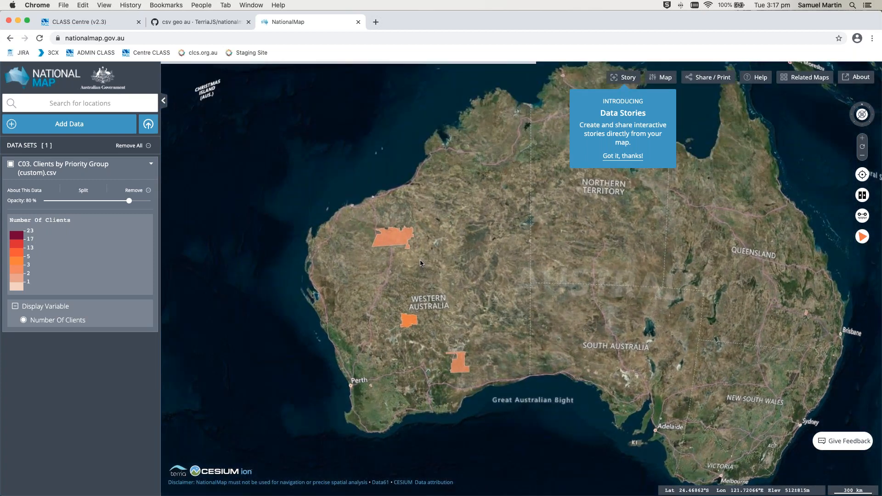
scroll(421, 264, "up", 2)
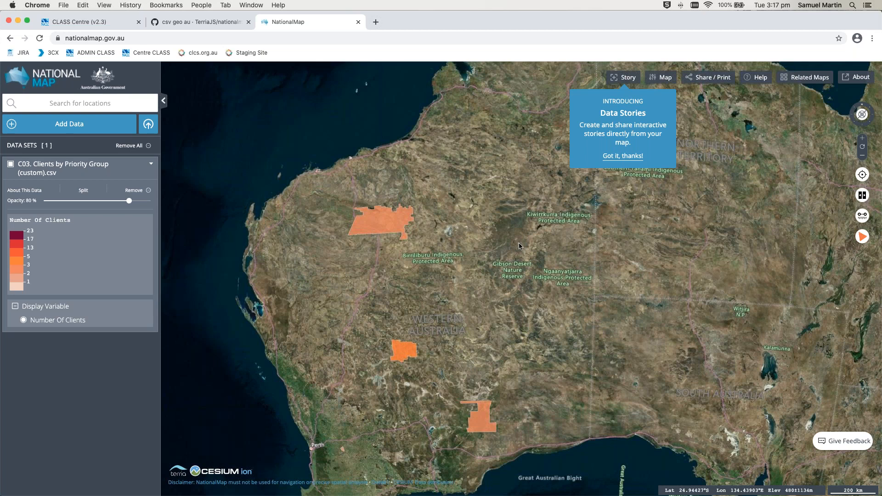
left_click_drag(519, 246, 476, 243)
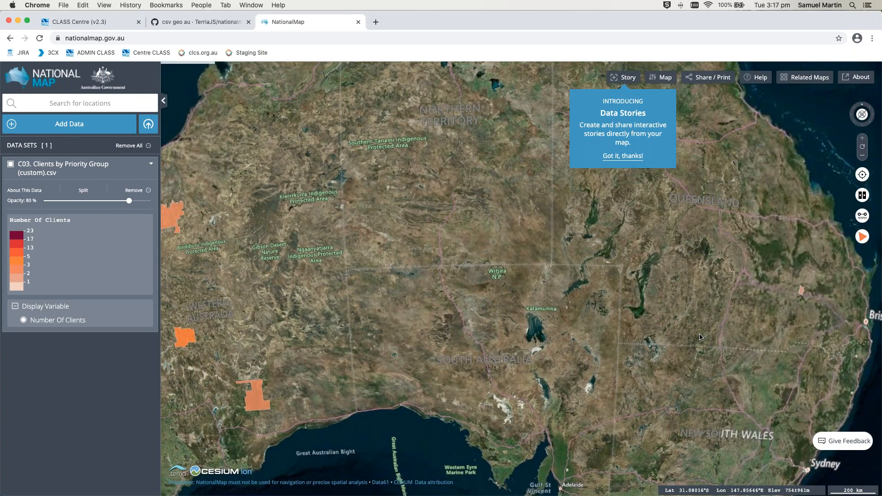
left_click_drag(699, 337, 574, 251)
left_click_drag(635, 377, 642, 344)
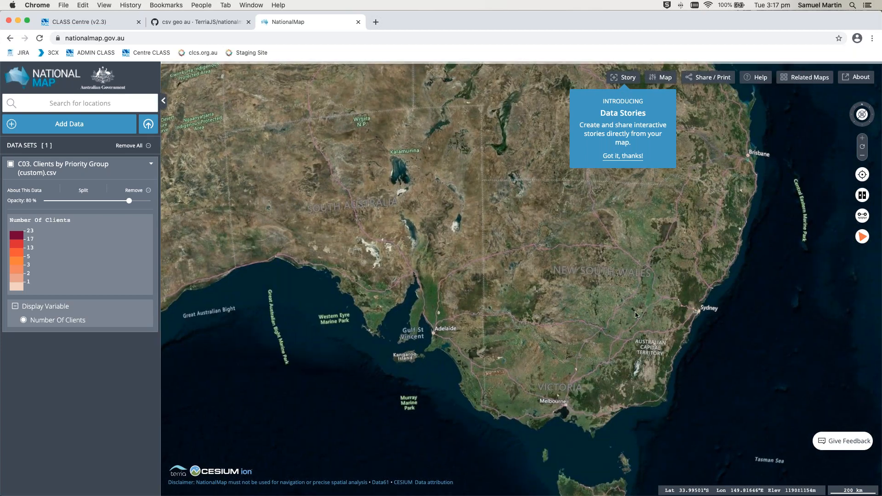
- Examine the client suburbs around Sydney and the Blue Mountains up close, and dismiss the Data Stories introduction
scroll(672, 315, "up", 5)
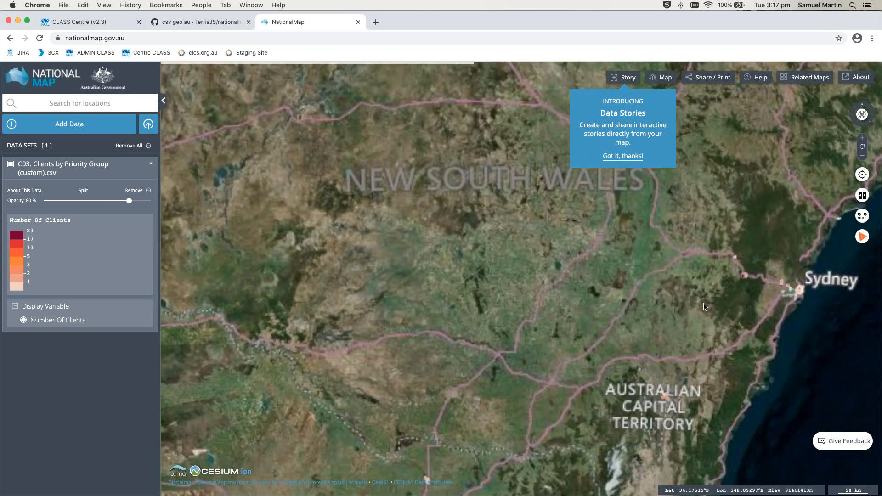
scroll(593, 293, "up", 5)
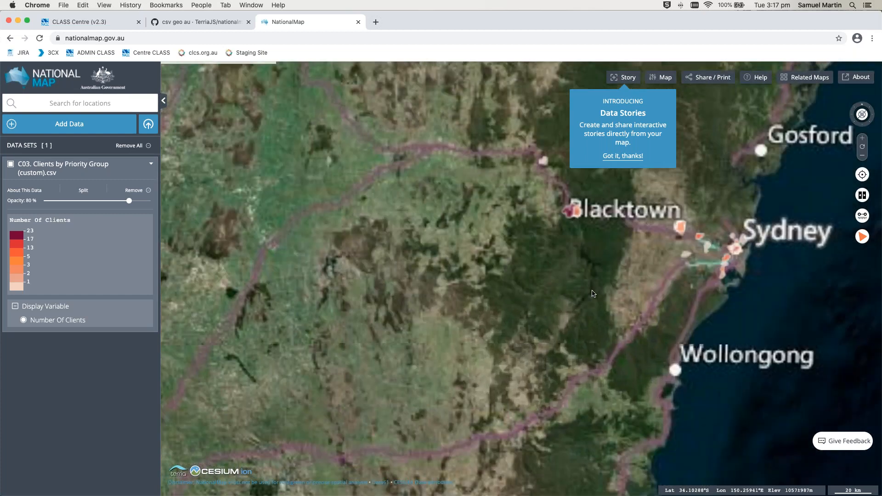
left_click_drag(592, 293, 523, 322)
scroll(523, 323, "up", 2)
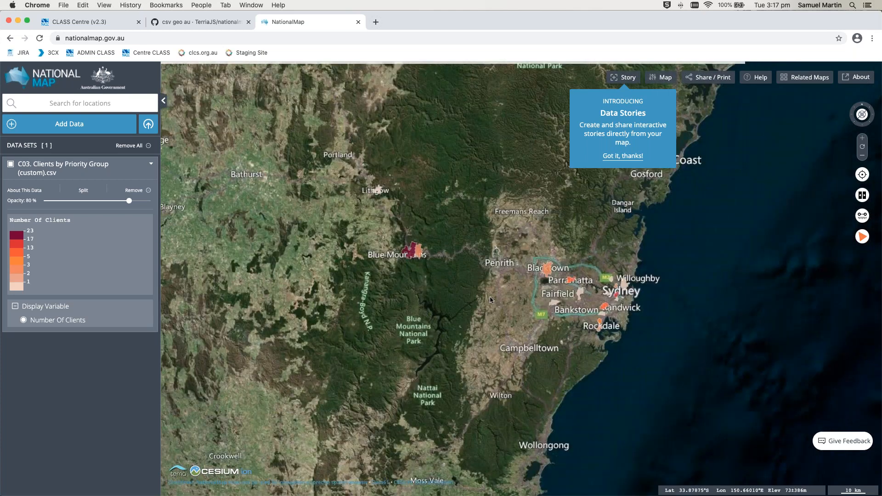
scroll(497, 351, "up", 1)
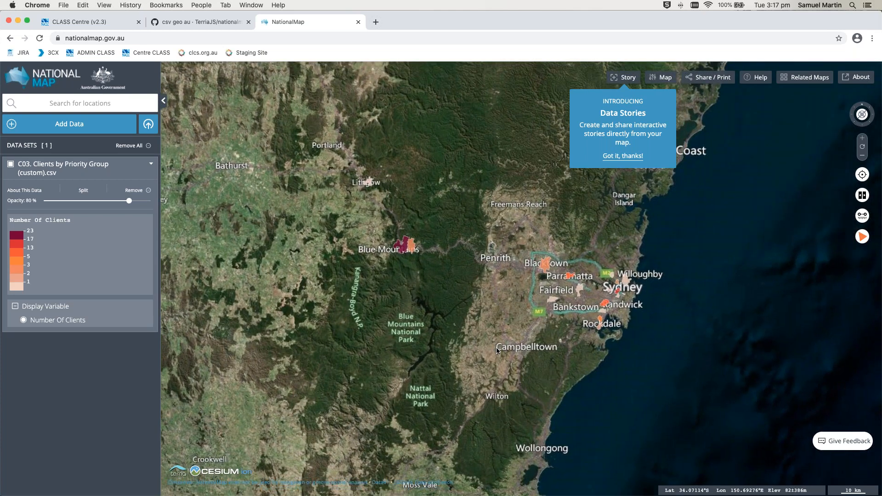
left_click(618, 156)
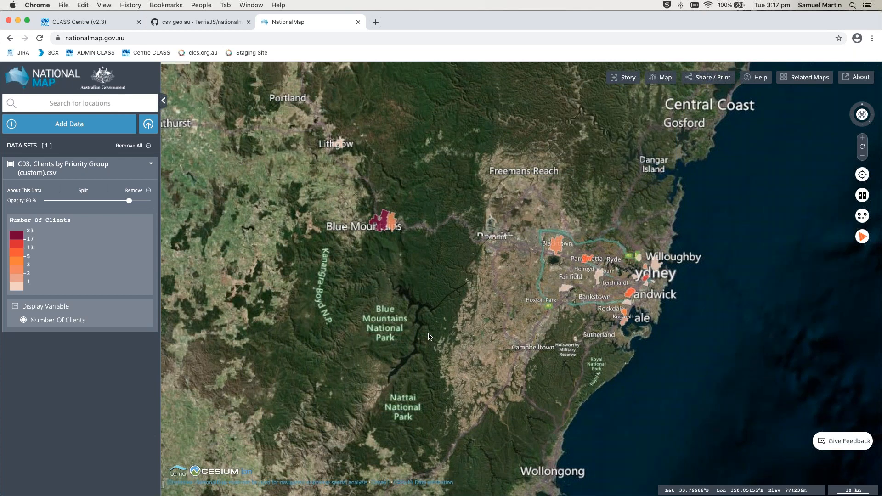
scroll(453, 337, "up", 1)
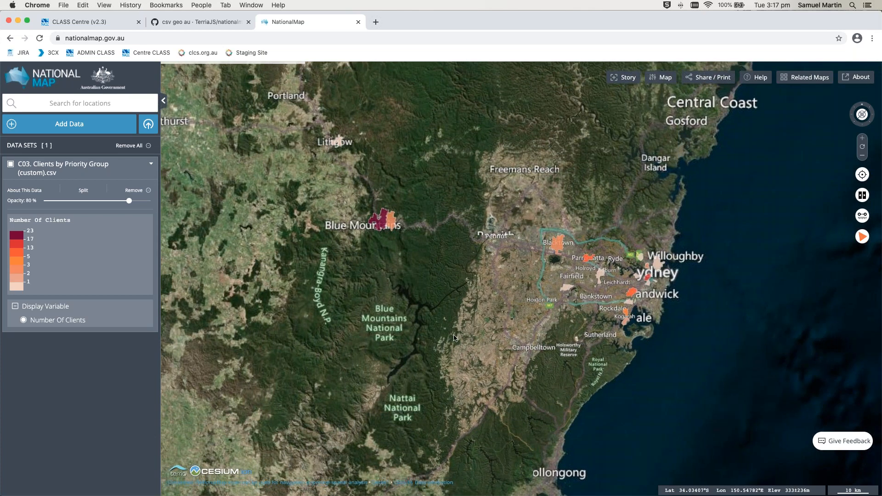
scroll(453, 337, "up", 1)
scroll(454, 337, "up", 1)
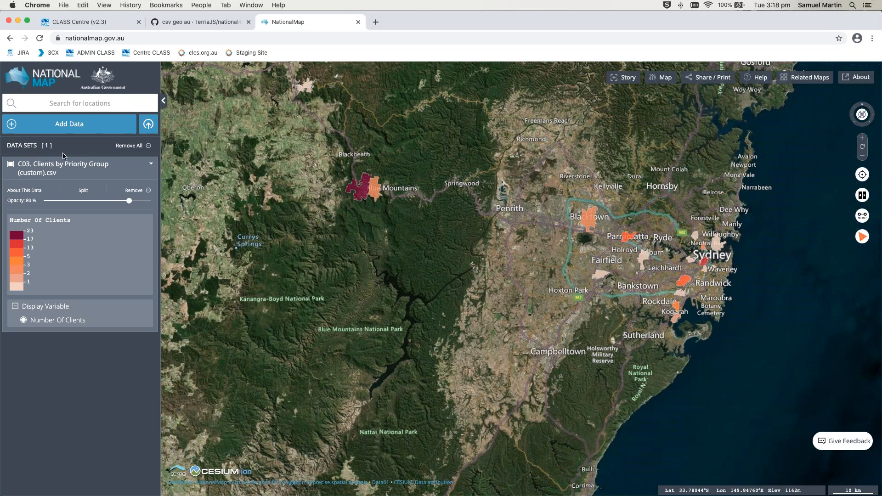
- Collapse the C03 dataset's details and browse the data catalogue's Data.gov.au group, expanding the Attorney General's Department folder
left_click(112, 172)
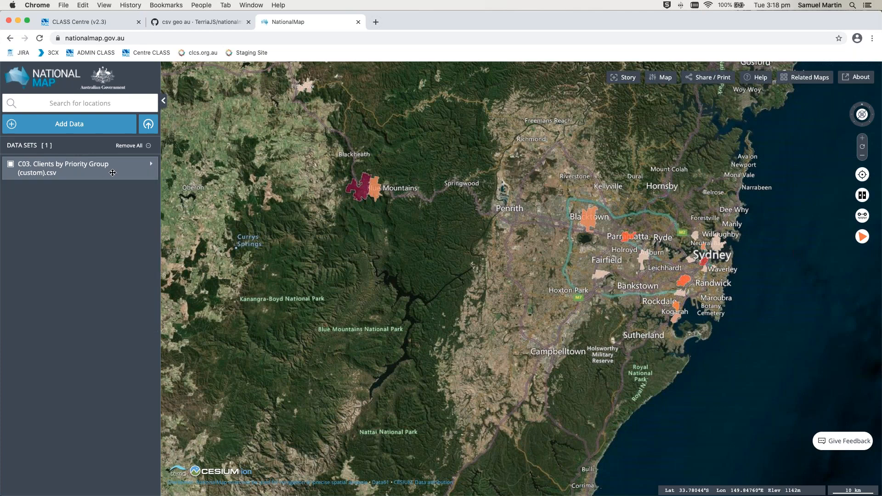
left_click(76, 132)
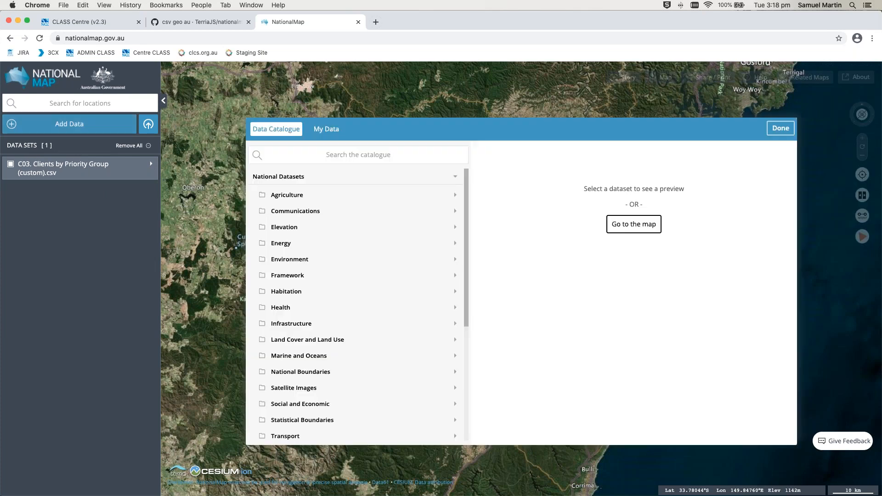
scroll(372, 223, "down", 5)
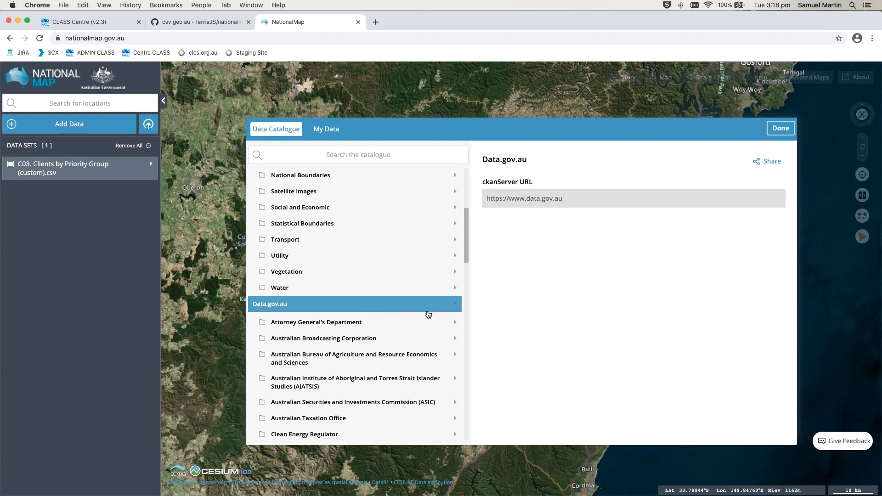
scroll(428, 314, "down", 3)
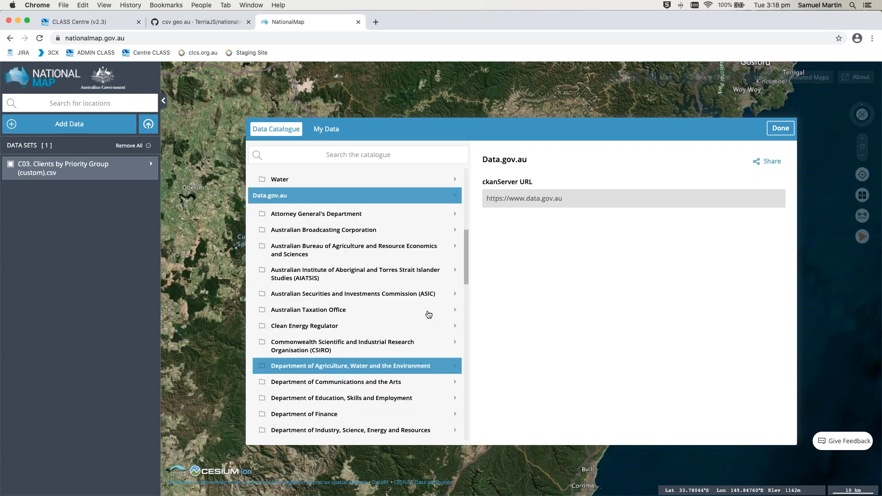
scroll(428, 314, "up", 1)
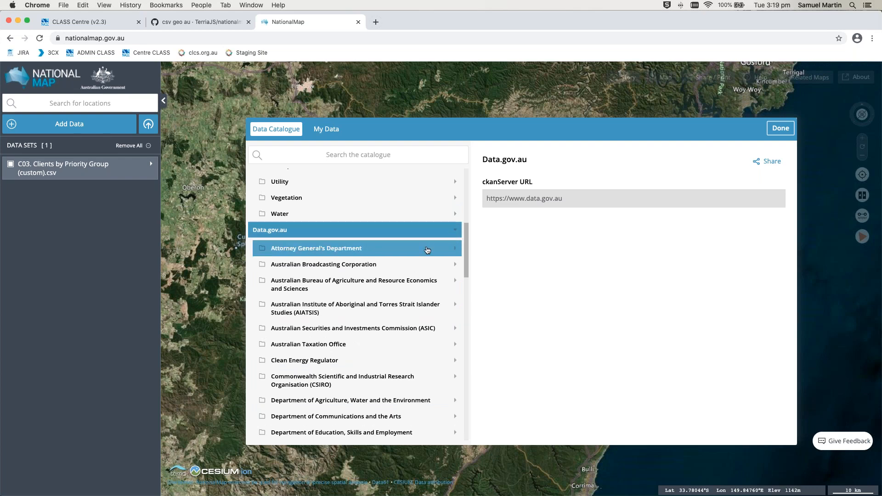
left_click(426, 249)
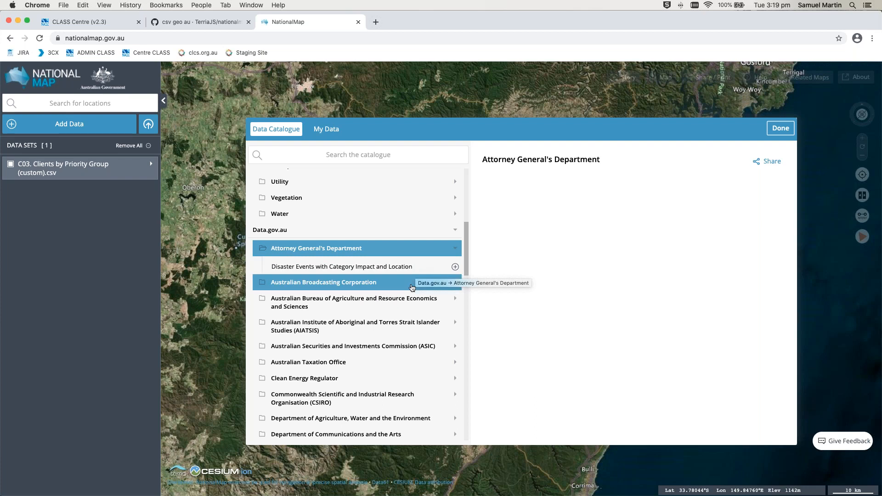
- Add the Australian Taxation Office dataset "Taxation Statistics 2017-18 - Individuals - Table 25" from the catalogue to the map
scroll(411, 287, "down", 5)
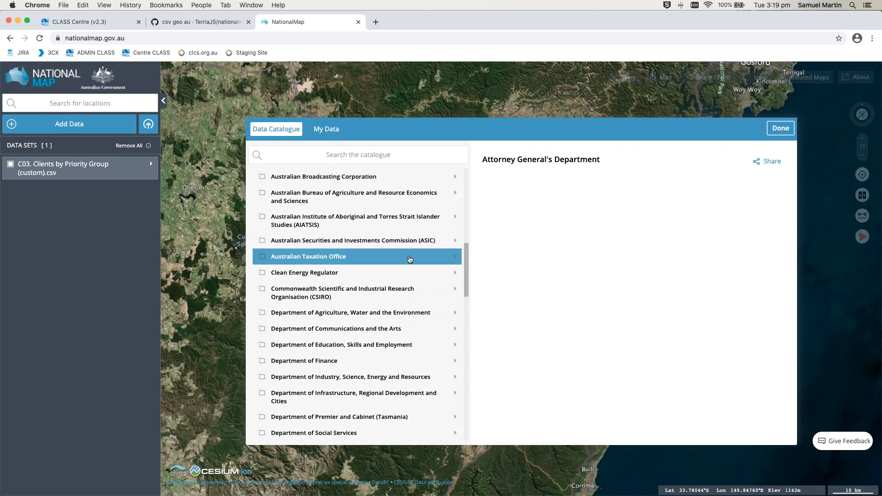
left_click(409, 260)
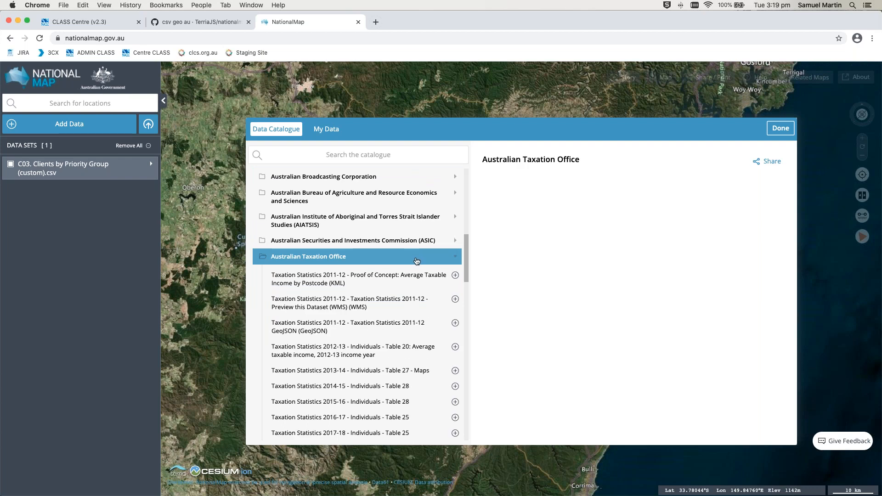
scroll(416, 260, "down", 5)
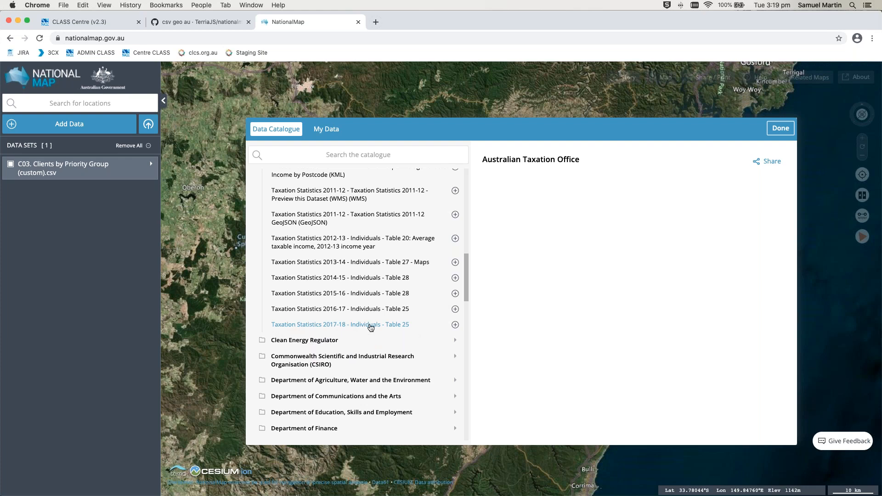
left_click(370, 327)
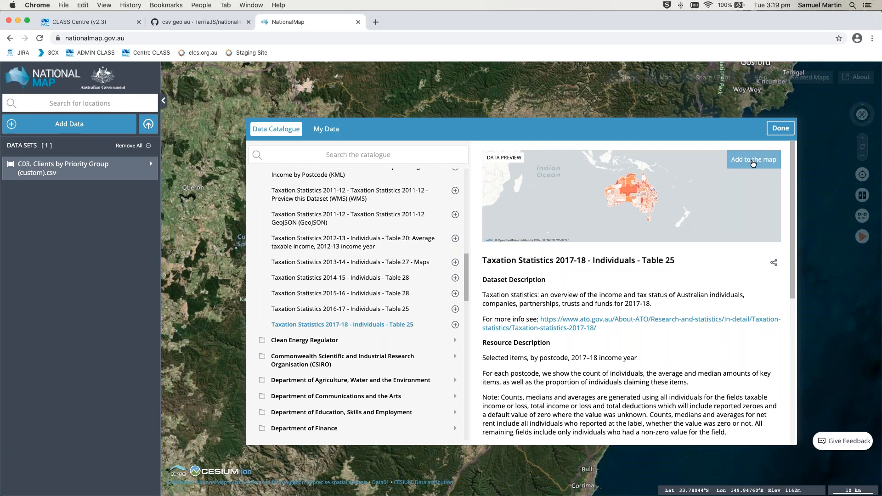
left_click(753, 164)
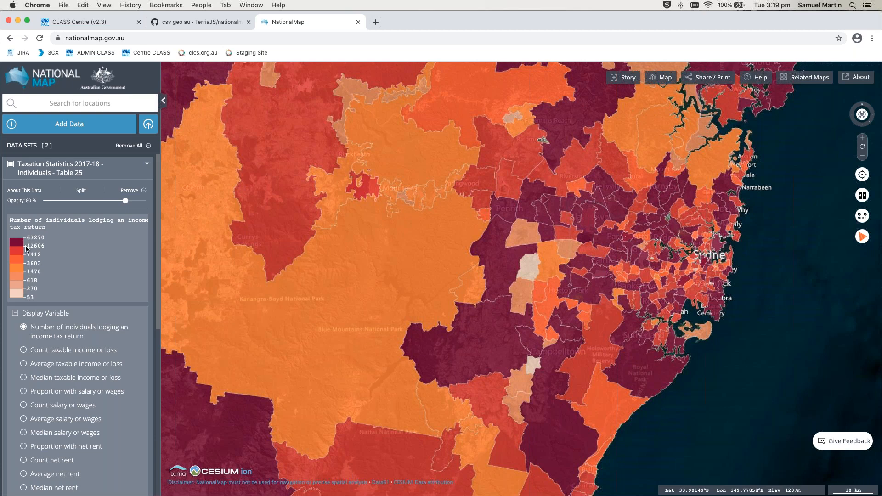
- Split the Taxation Statistics 2017-18 dataset into left and right copies and collapse the details of both
left_click(147, 167)
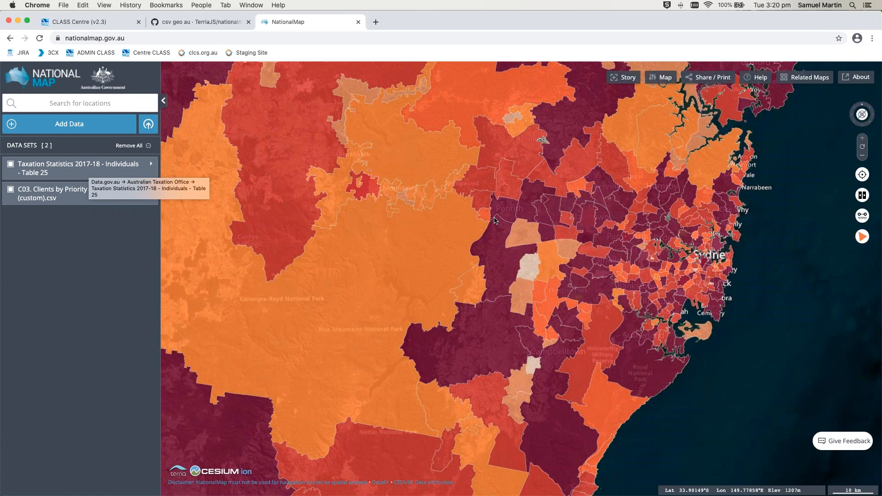
left_click(152, 166)
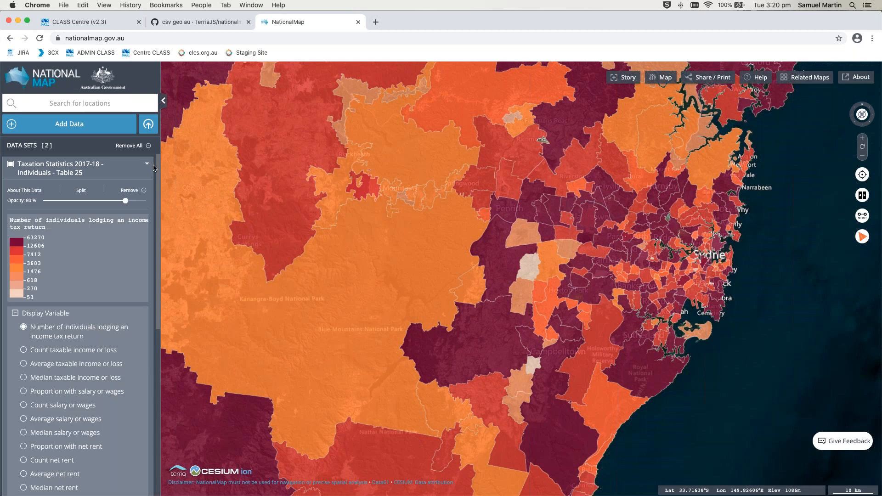
left_click(86, 192)
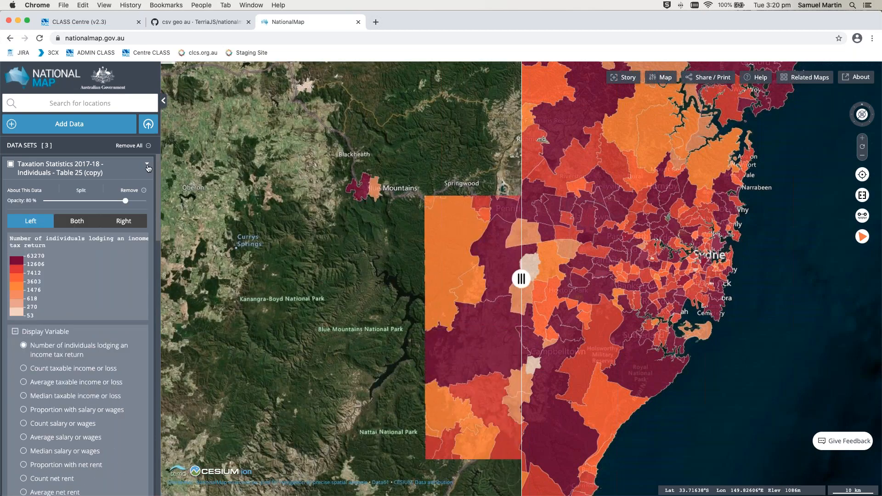
left_click(147, 166)
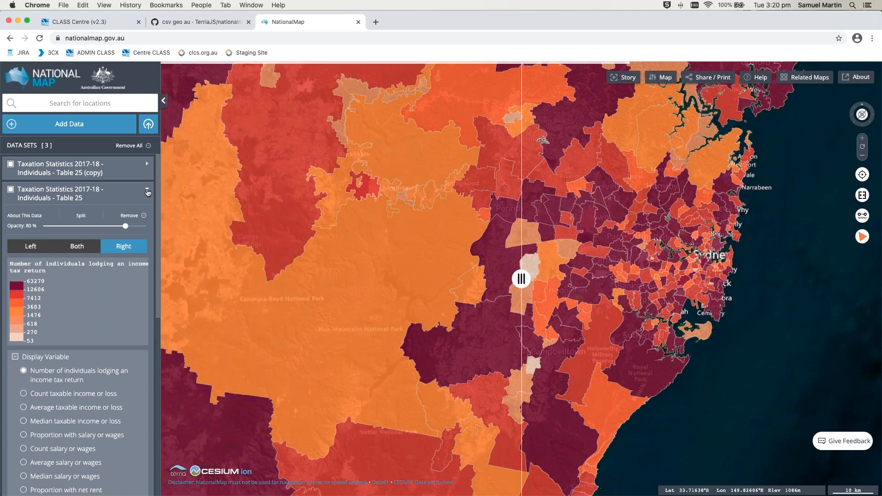
left_click(147, 192)
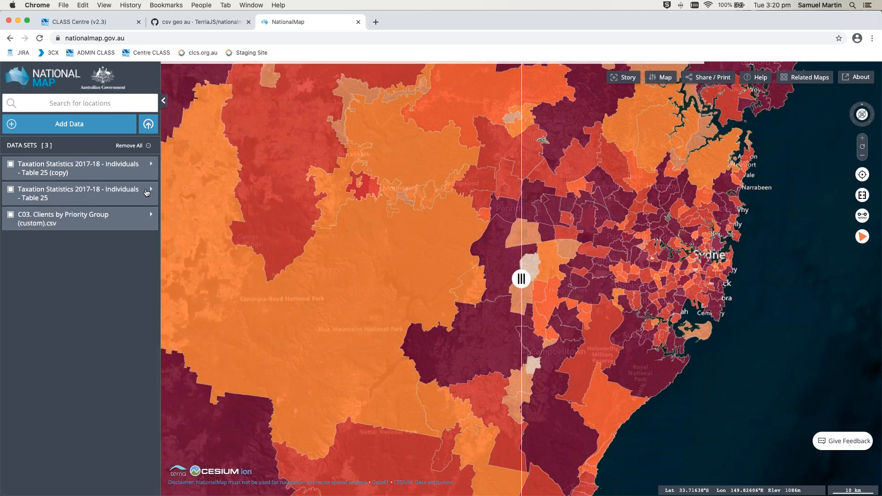
- Hide the original Taxation Statistics Table 25 layer and shift the split divider to compare the taxation data with the C03 clients
left_click(10, 190)
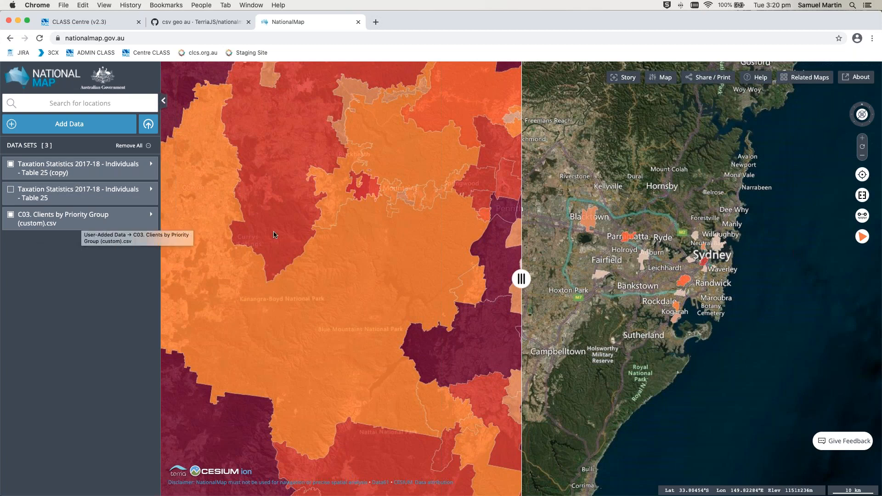
left_click_drag(538, 277, 587, 281)
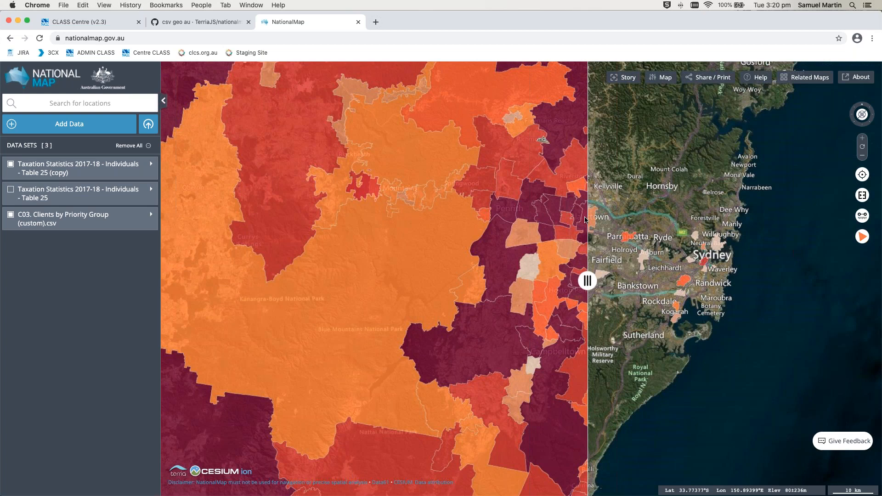
left_click_drag(588, 281, 498, 308)
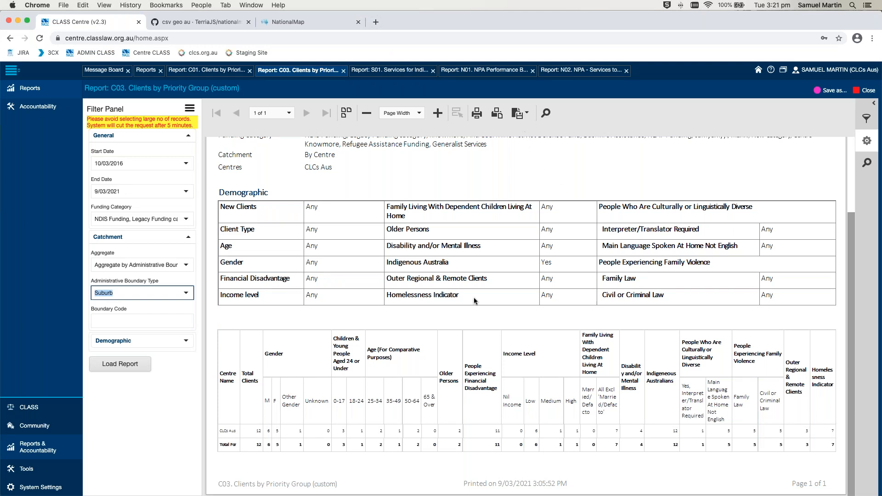
- Switch to CLASS Centre, review the C03 report's export formats and print preview, and close the preview without printing
left_click(529, 119)
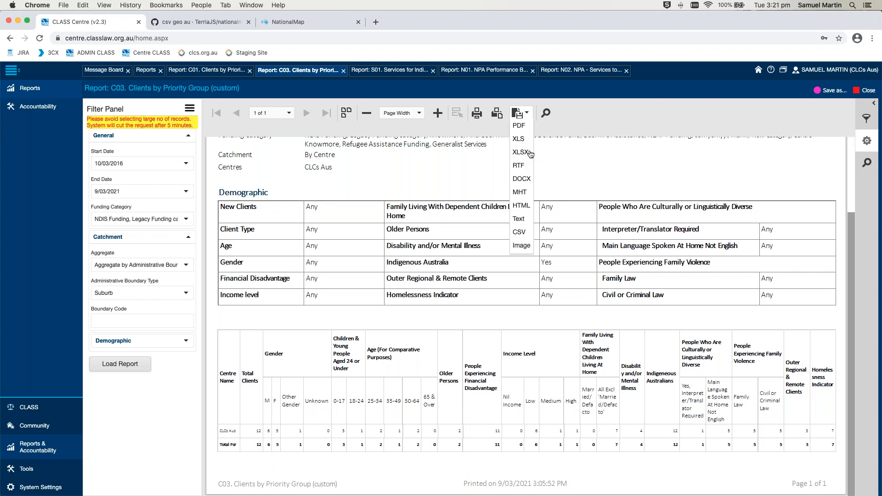
left_click(476, 113)
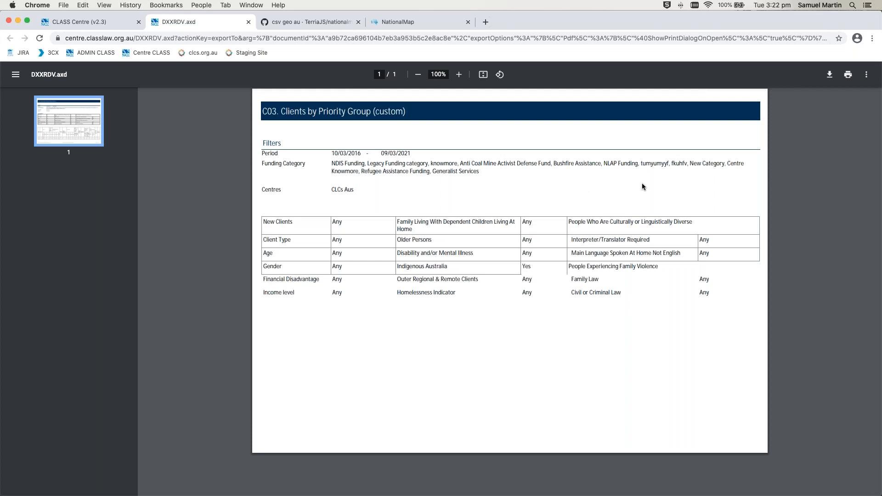
left_click(849, 76)
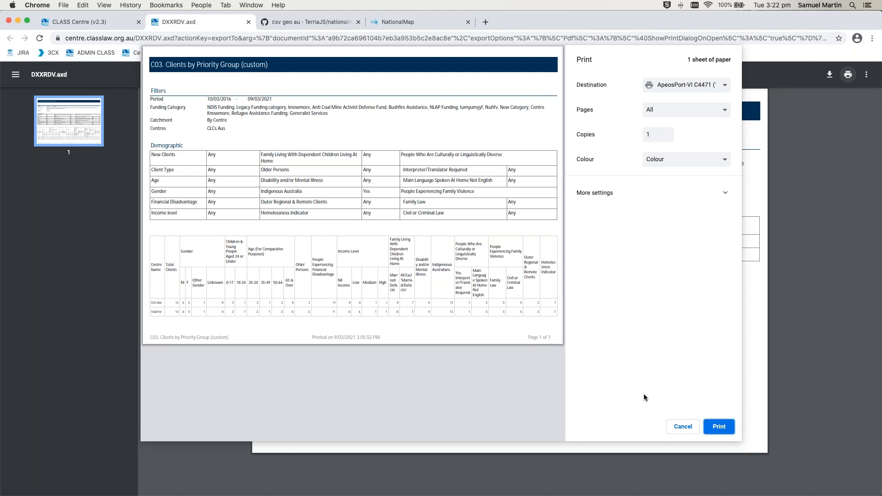
left_click(680, 425)
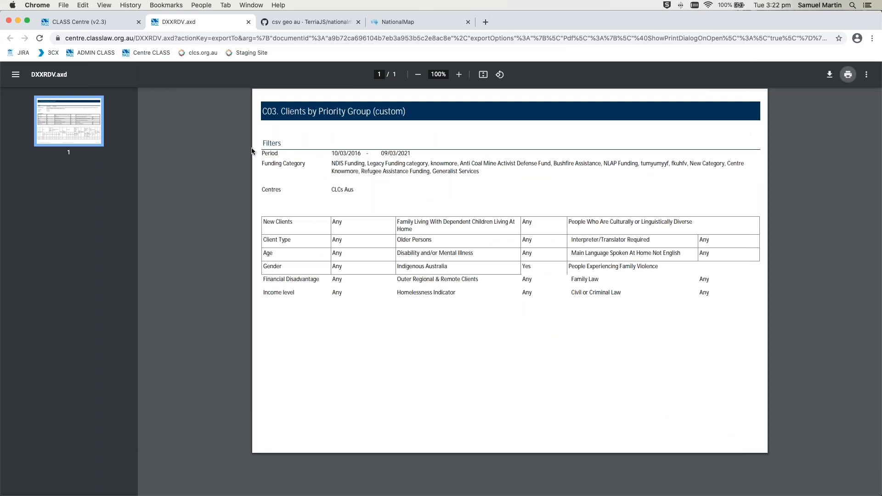
left_click(248, 21)
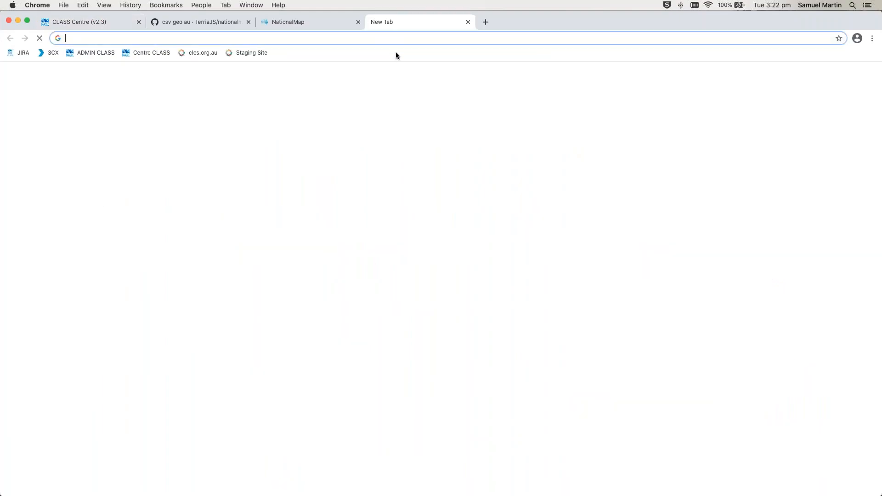
- Open the clcs.org.au website and go to the CLASS page among its resources
left_click(198, 53)
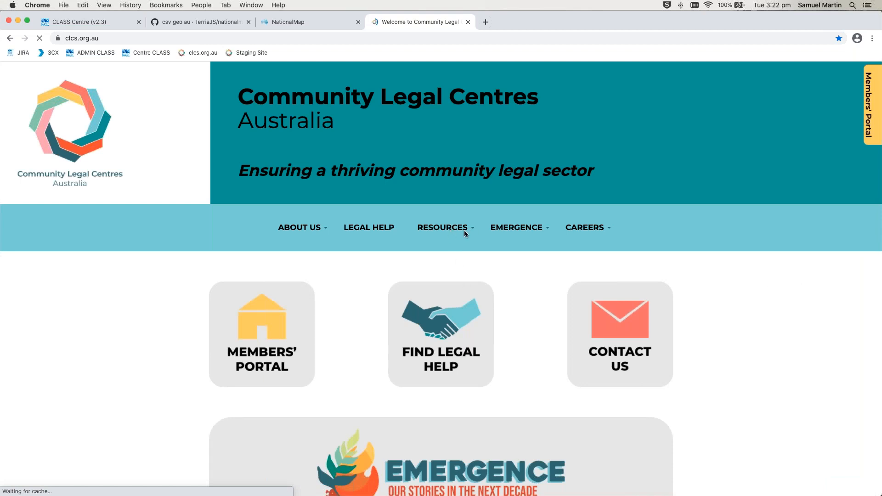
mouse_move(465, 229)
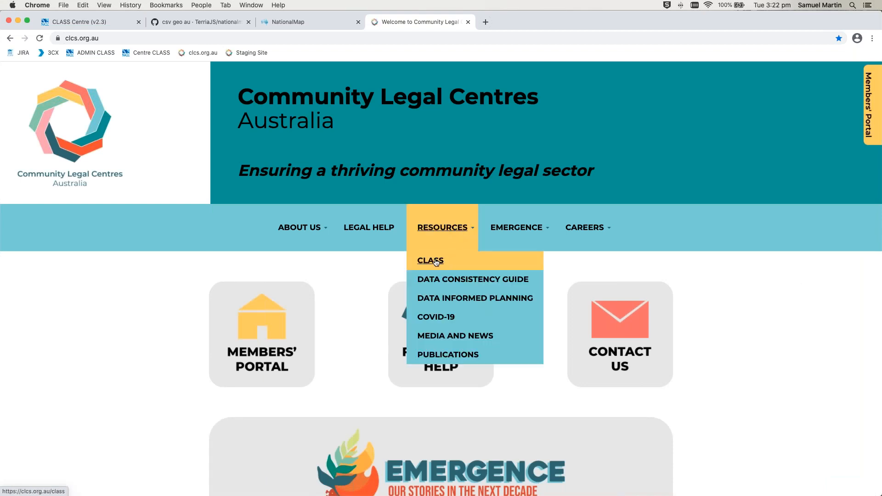
left_click(435, 262)
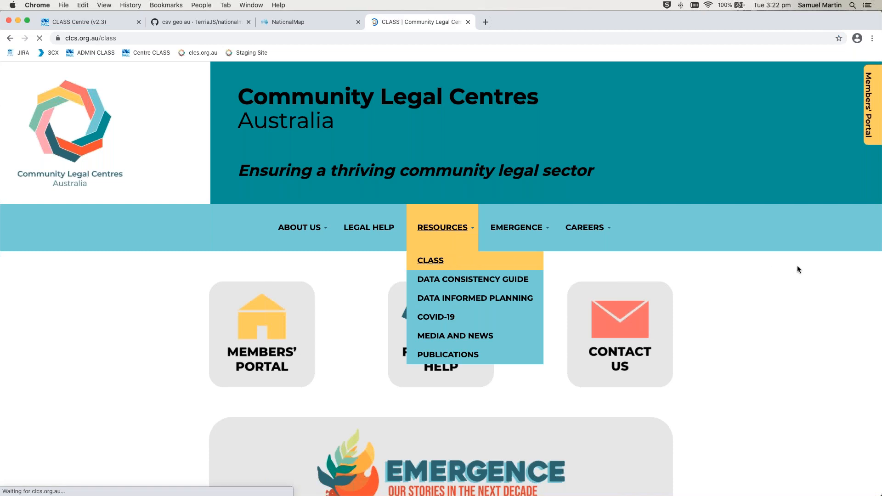
scroll(803, 274, "down", 4)
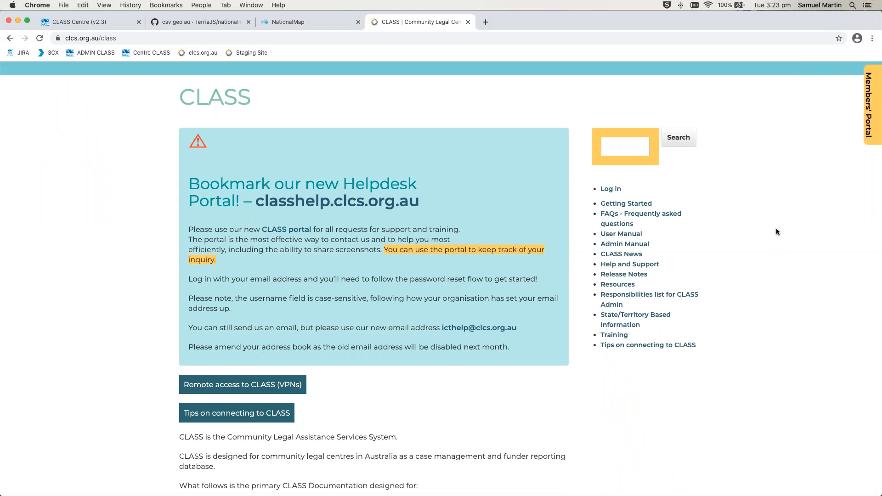
scroll(776, 228, "down", 1)
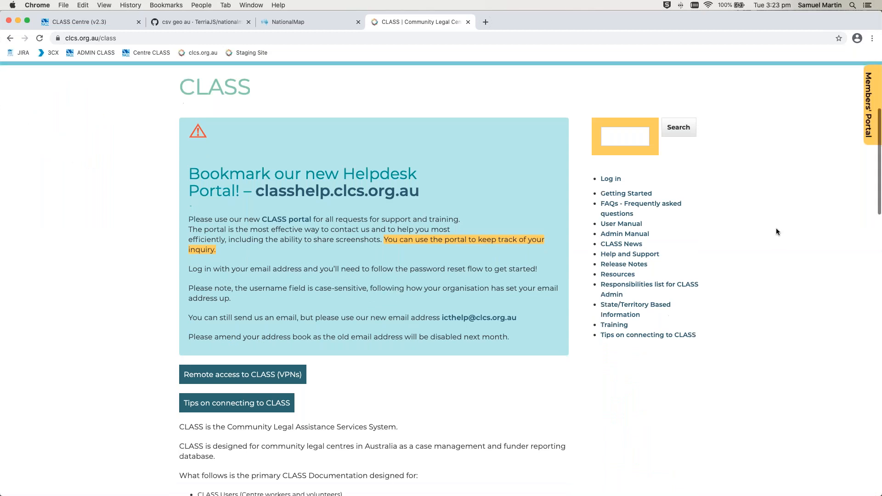
- Open the Reporting and Accountability section of the CLASS Admin Manual
left_click(635, 236)
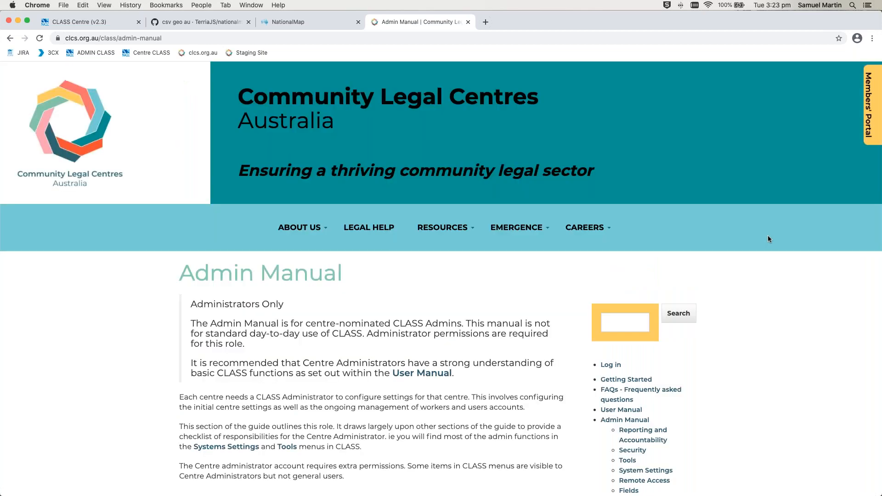
scroll(768, 236, "down", 3)
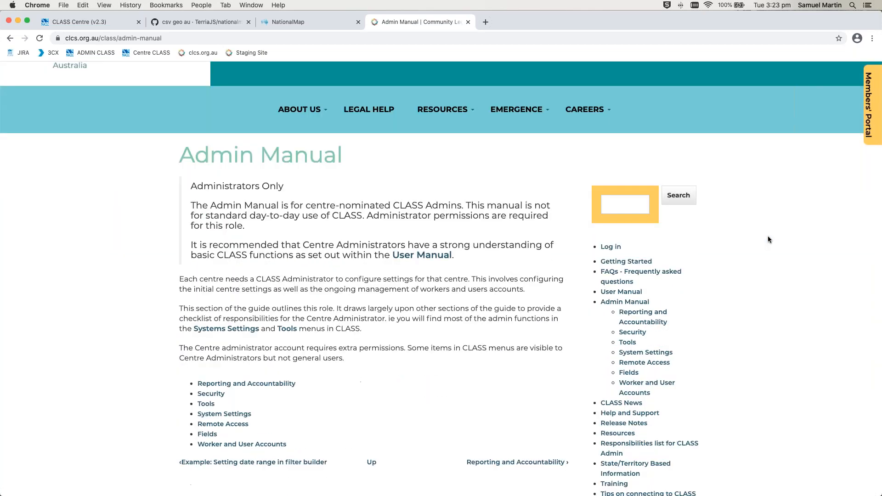
scroll(768, 236, "down", 2)
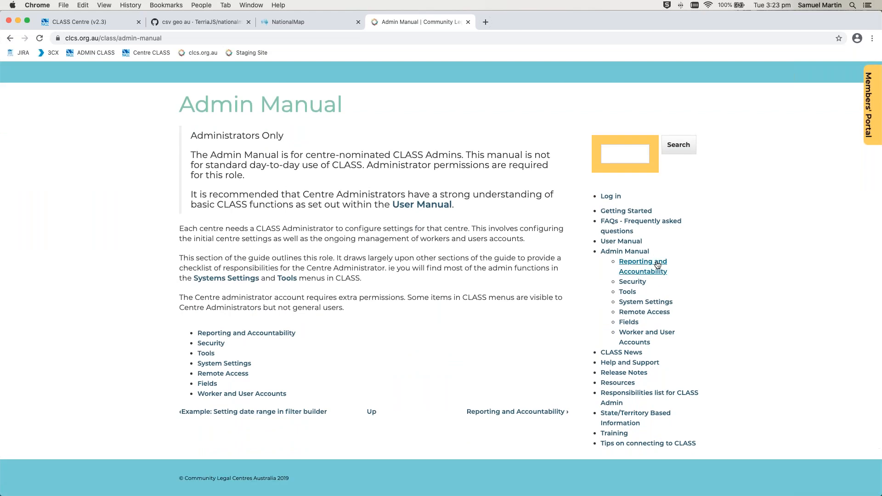
left_click(657, 265)
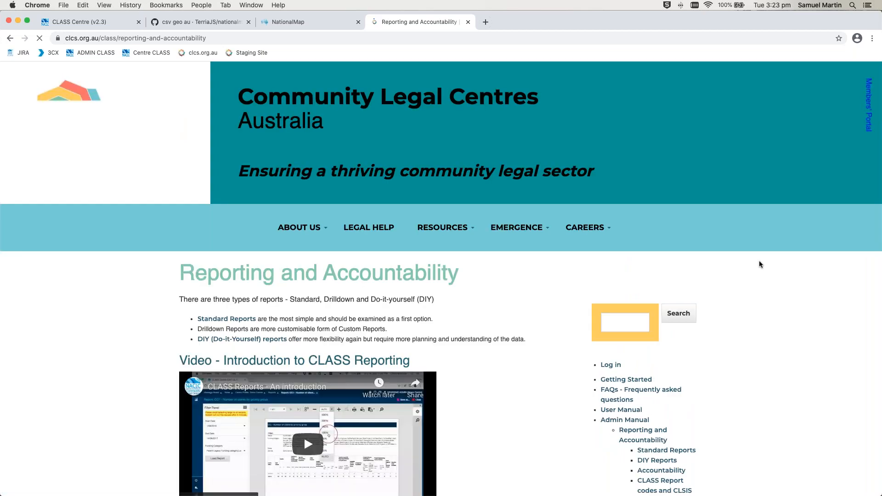
- Look over the Reporting and Accountability page and open its Standard Reports documentation
scroll(758, 264, "down", 3)
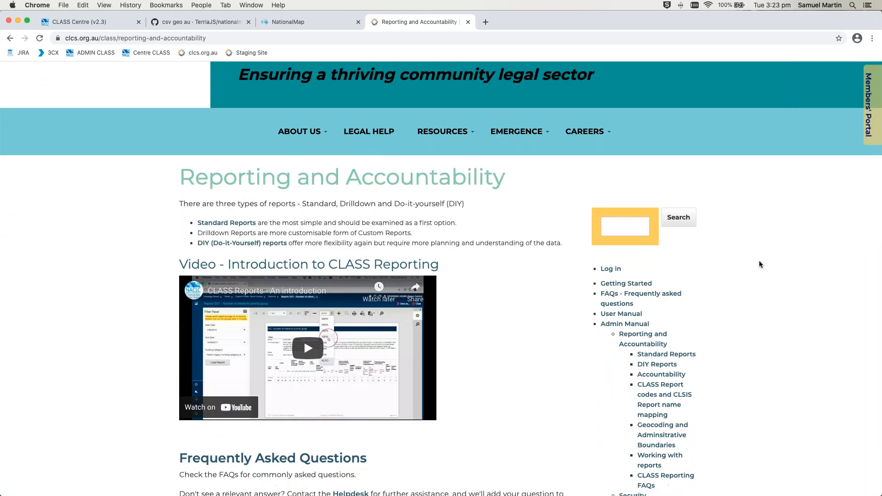
scroll(758, 264, "down", 2)
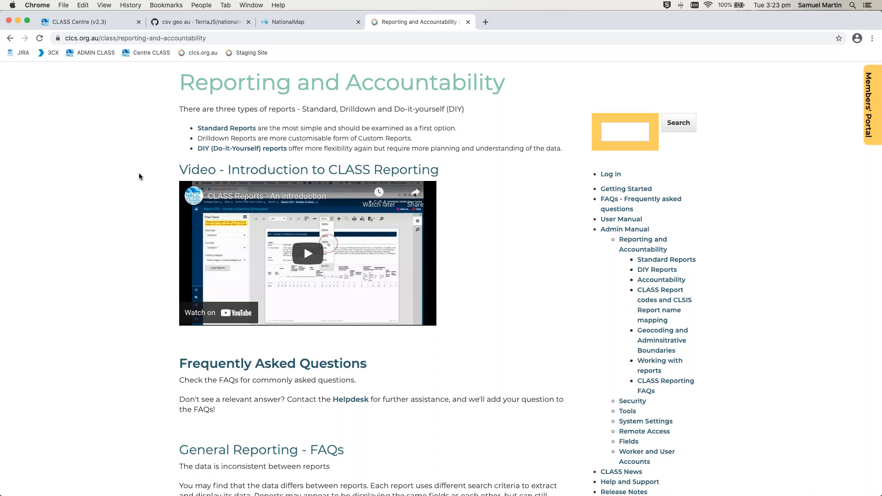
scroll(139, 173, "down", 5)
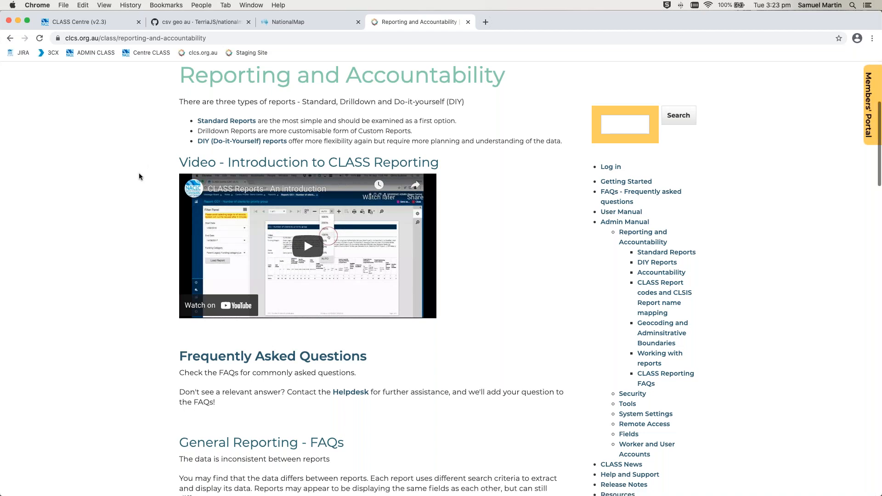
scroll(139, 174, "up", 8)
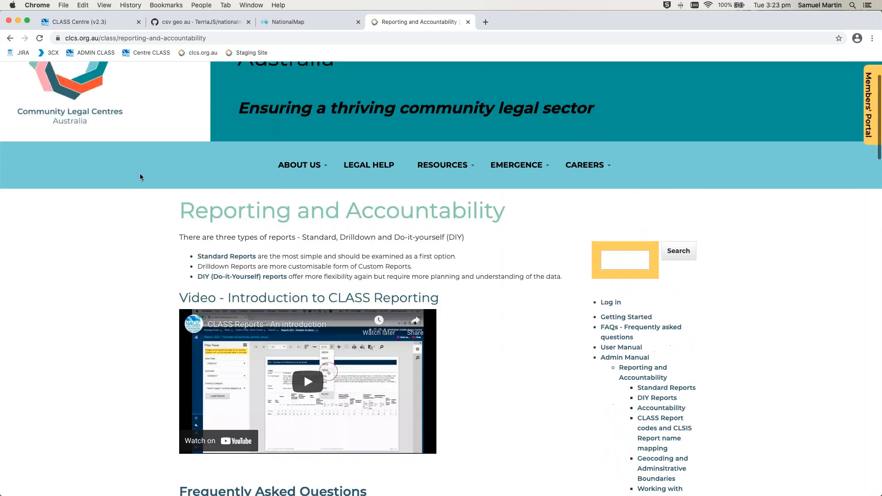
scroll(139, 174, "down", 2)
left_click(217, 172)
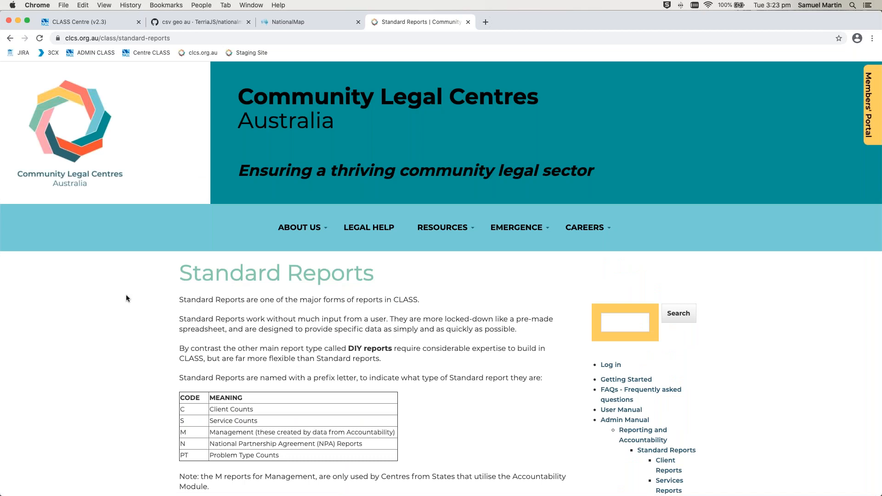
- Look through the Standard Reports categories and open the Problem Type Reports page
scroll(122, 283, "down", 12)
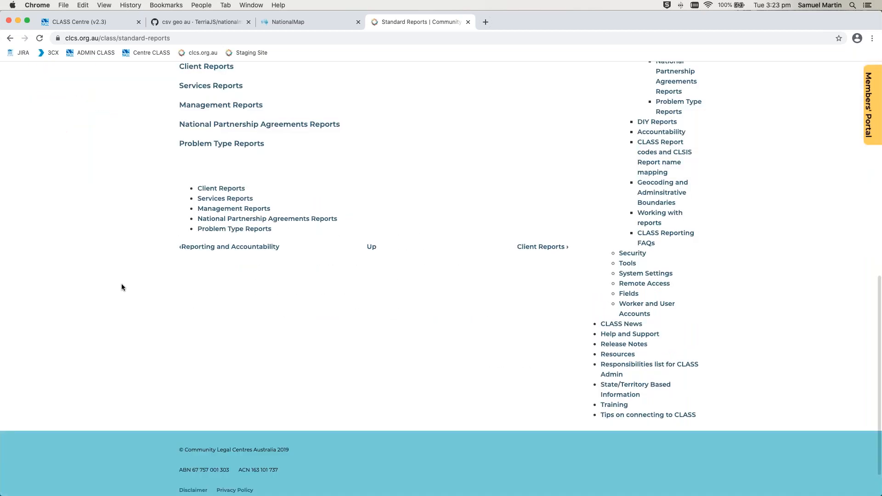
scroll(121, 287, "up", 2)
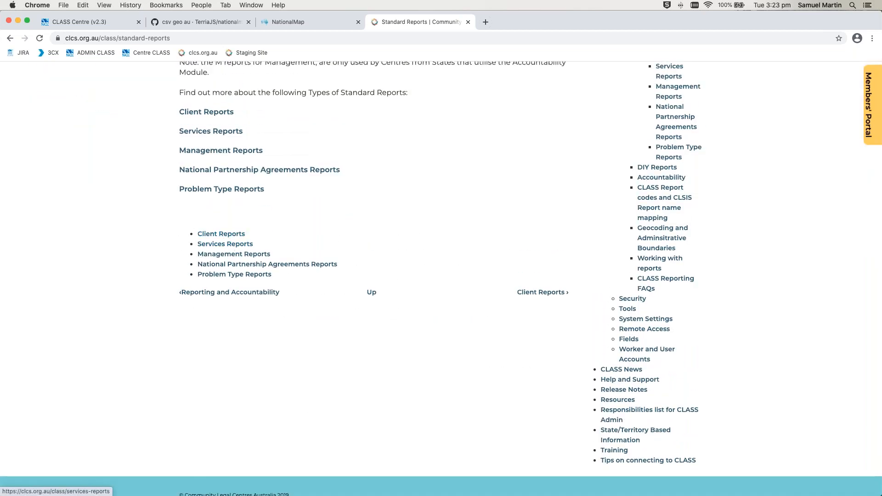
left_click(247, 275)
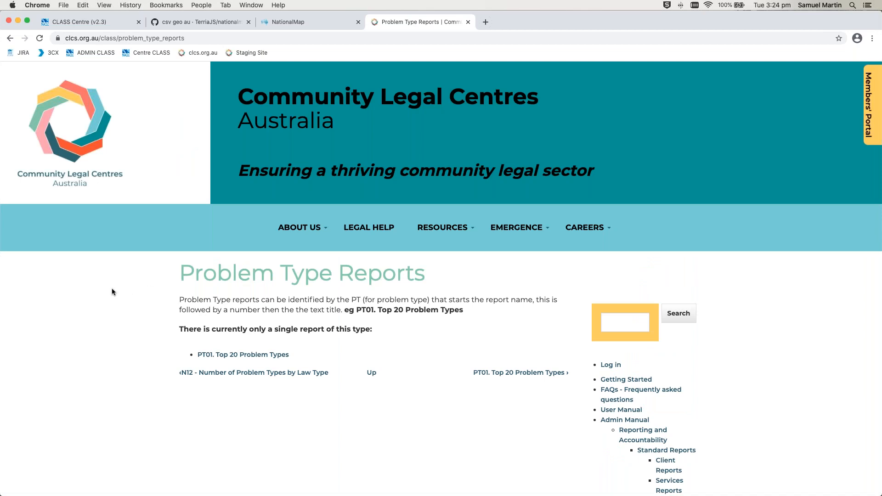
- Open the CLASS Help and Support page and review the helpdesk contact options
scroll(112, 291, "down", 3)
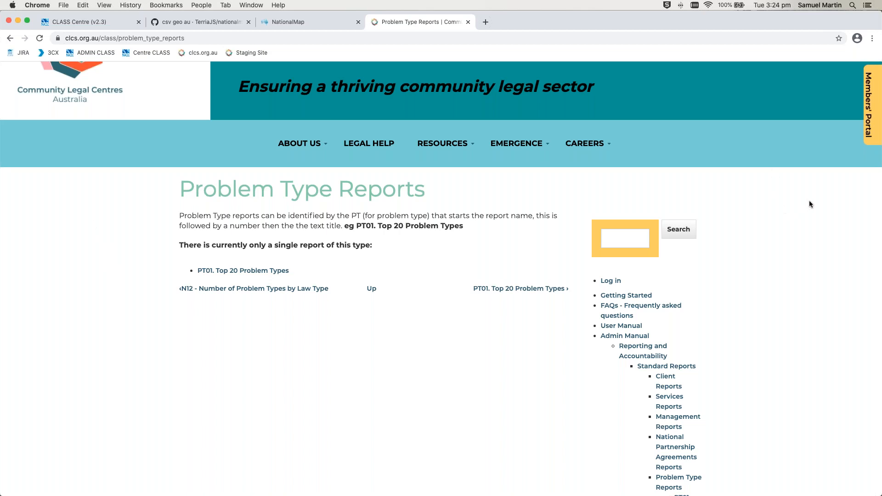
scroll(808, 201, "down", 5)
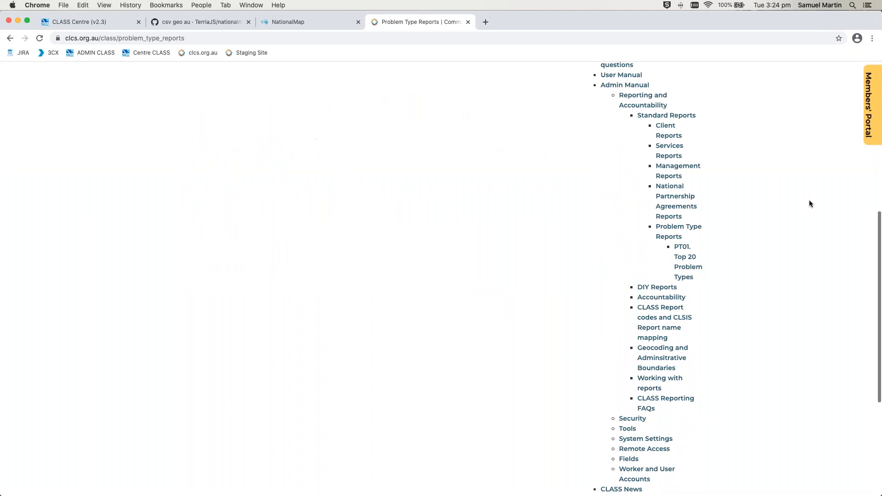
scroll(808, 201, "down", 2)
scroll(795, 216, "down", 4)
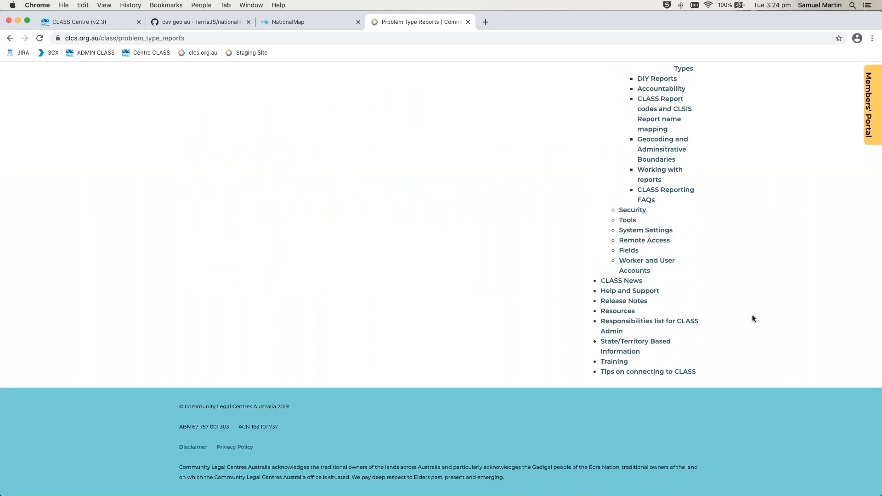
left_click(651, 292)
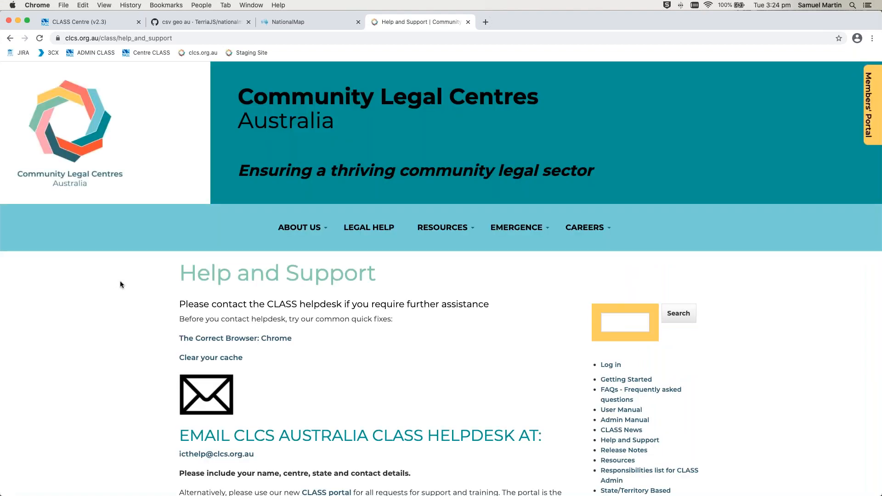
scroll(120, 282, "down", 4)
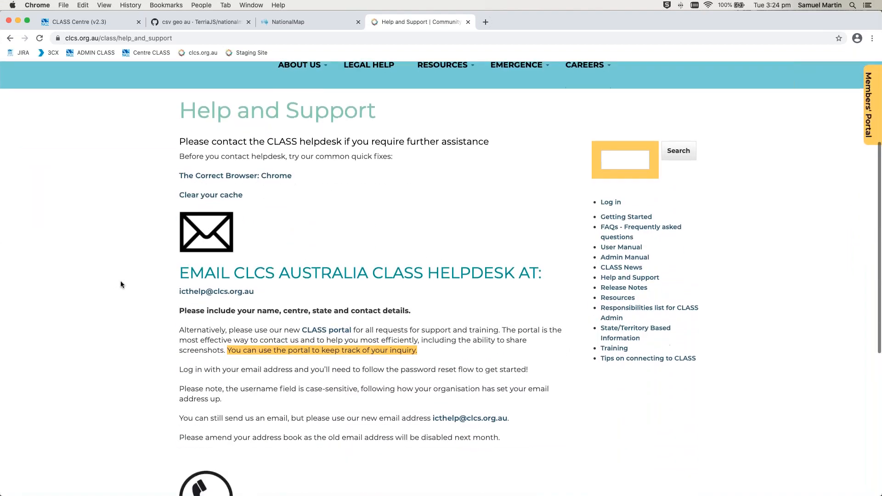